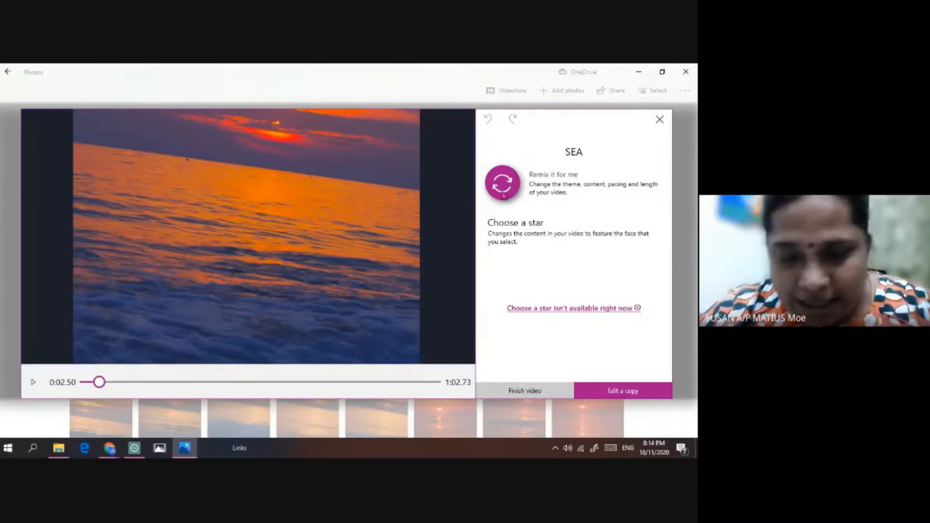
Remix the SEA album video automatically, preview the new version near its end and its beginning, and close the player
click(503, 195)
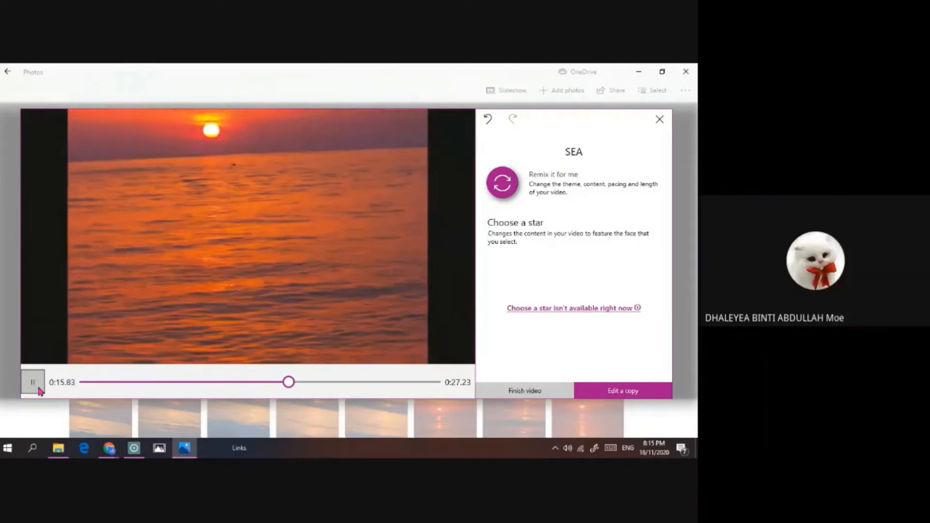
click(403, 382)
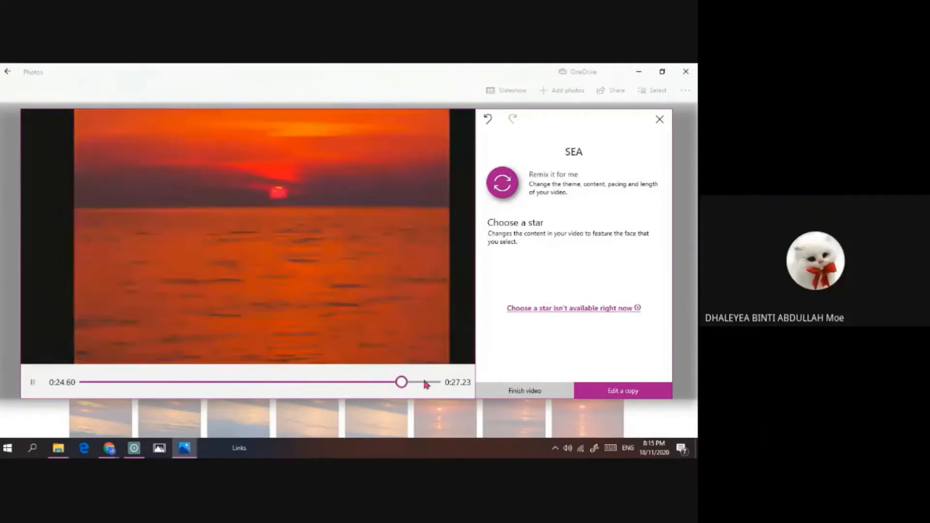
click(426, 382)
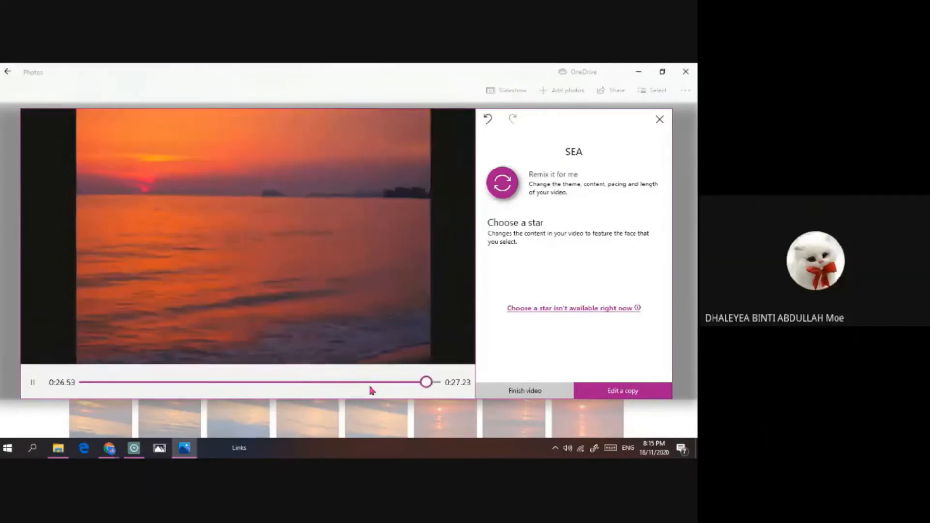
click(33, 382)
click(33, 383)
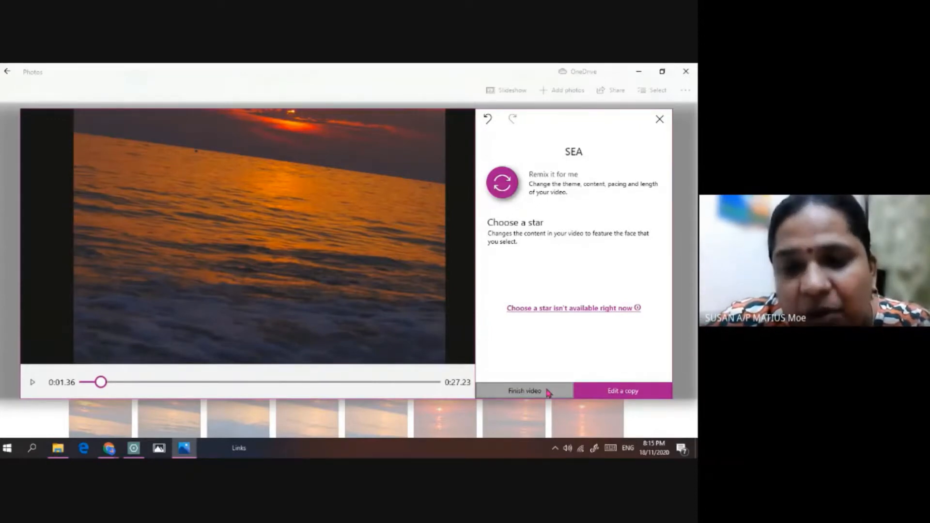
click(659, 119)
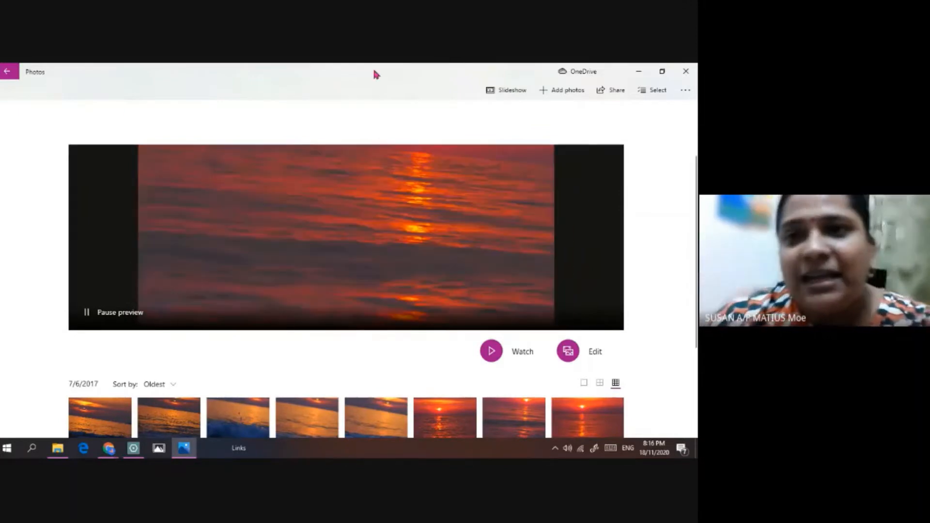
Play the SEA album as a full-screen slideshow, exit it, and watch the opening of the album video before closing the player
click(523, 100)
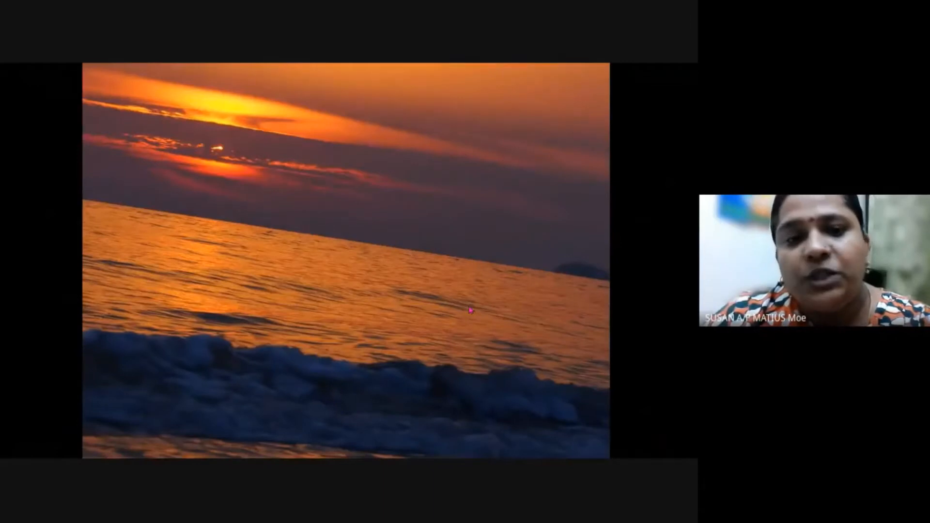
click(470, 311)
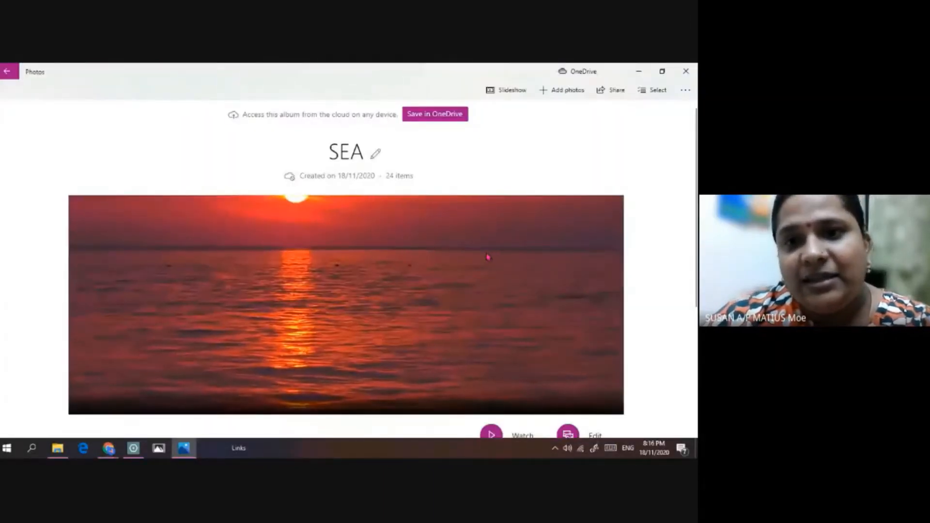
scroll(488, 257, down, 3)
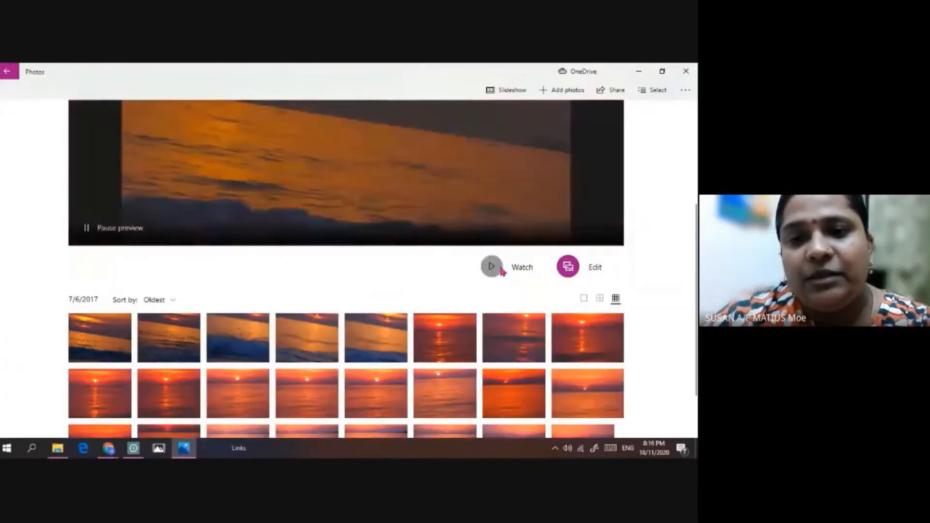
click(500, 270)
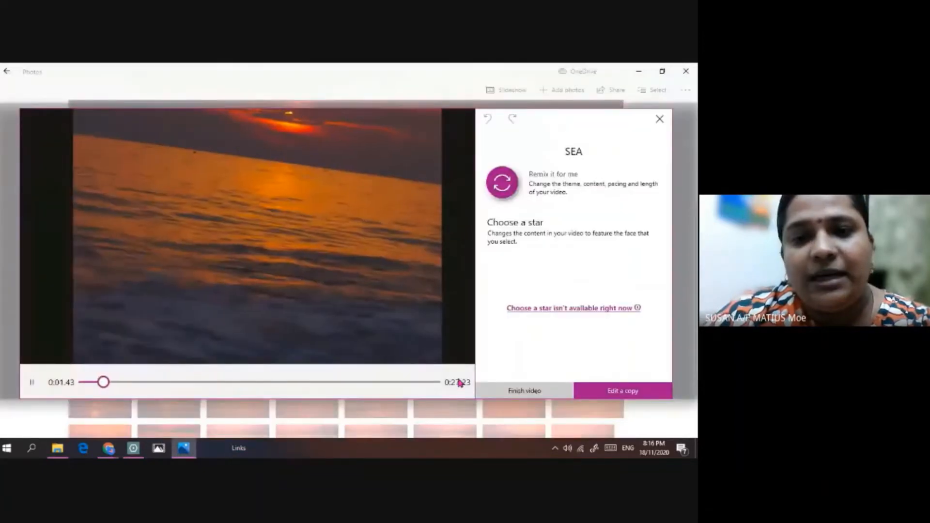
click(31, 382)
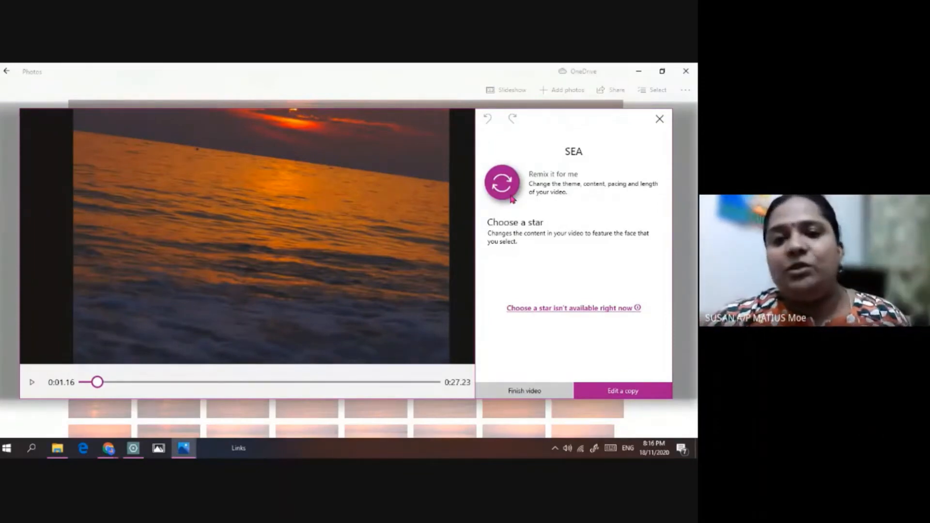
click(659, 119)
scroll(655, 242, up, 3)
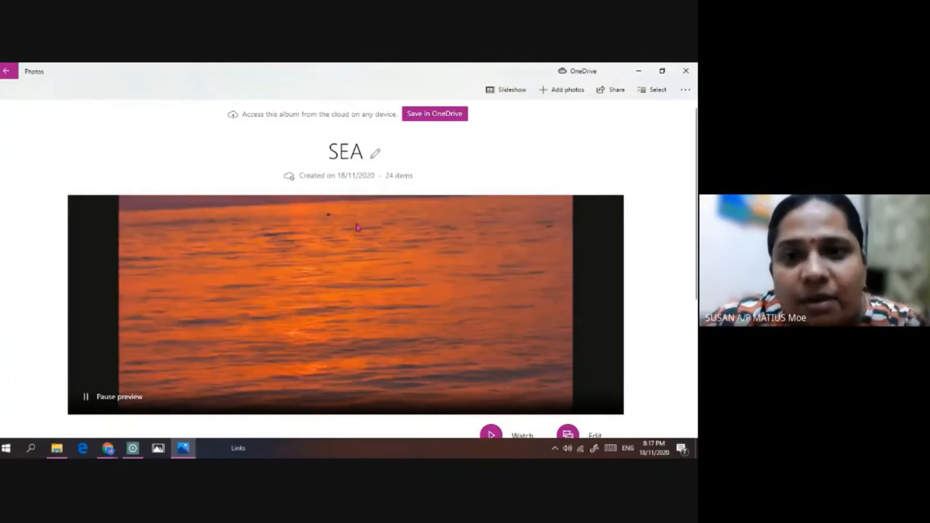
Leave the SEA album and open the list of video projects
click(7, 73)
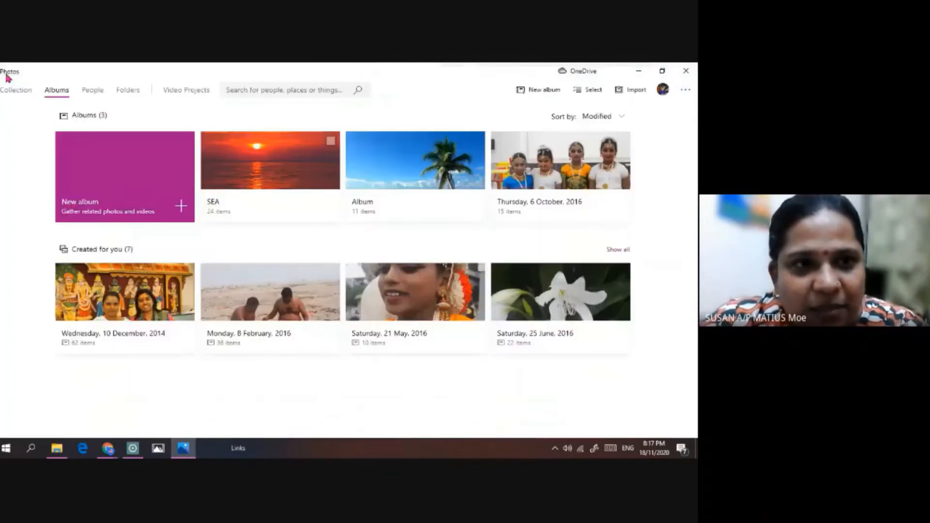
click(187, 89)
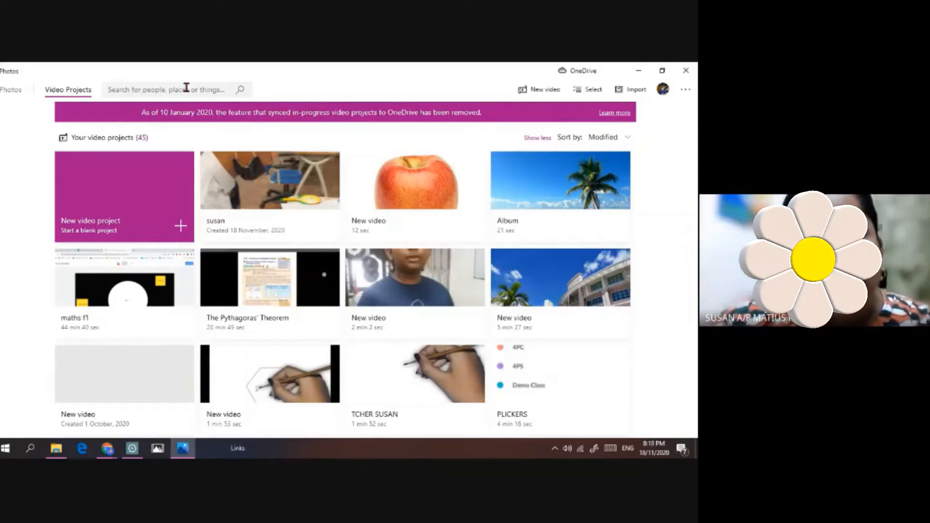
Return to the photo collection and browse its entries from November 2020 back to July 2020
click(11, 91)
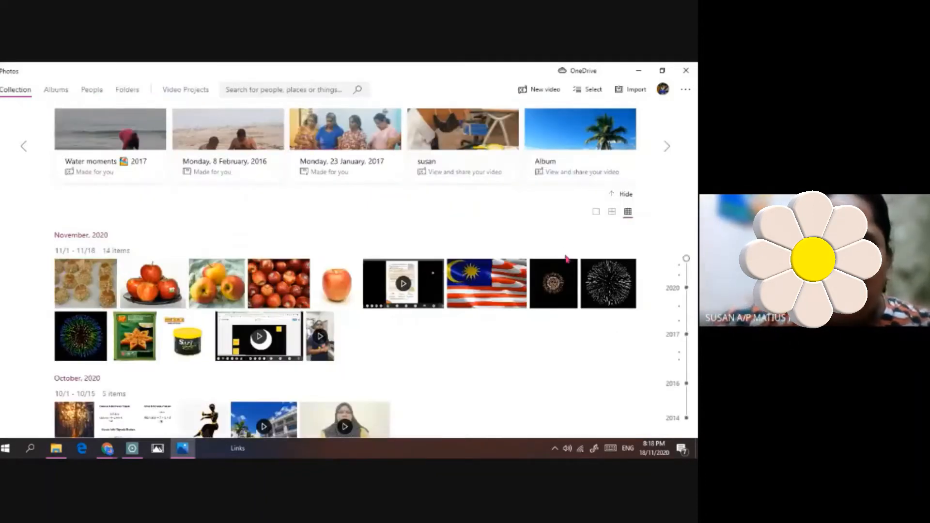
scroll(566, 259, down, 5)
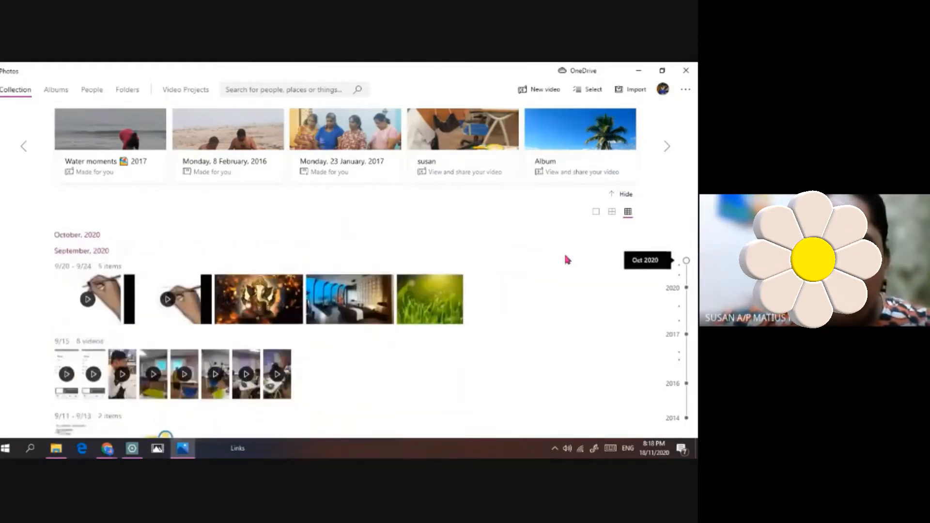
scroll(566, 259, down, 5)
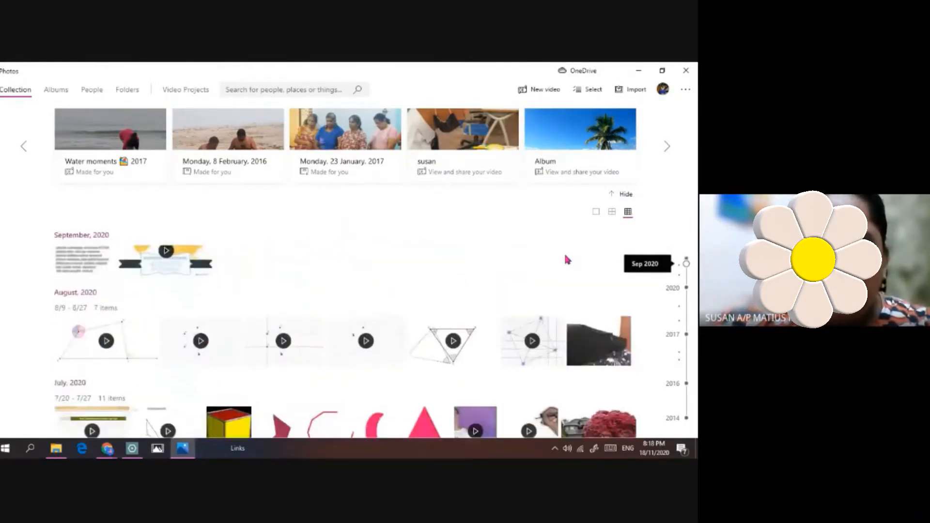
scroll(567, 259, down, 1)
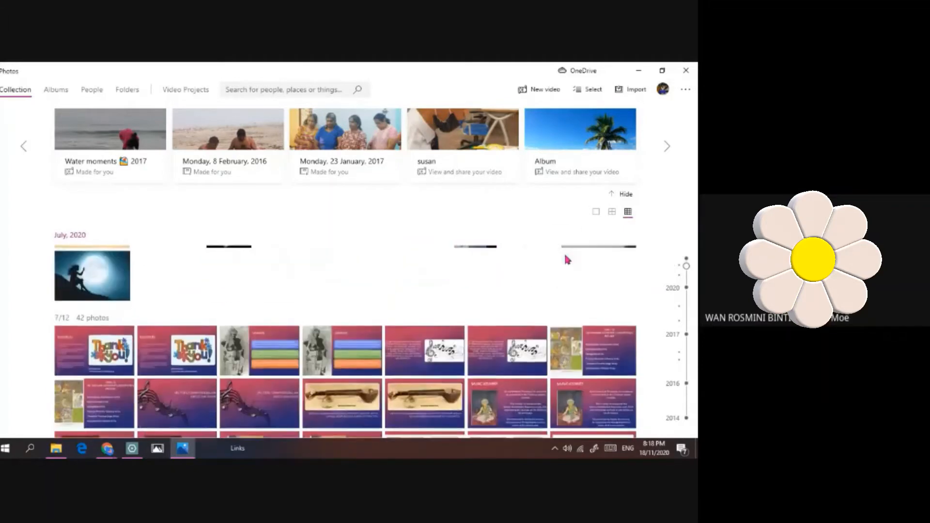
scroll(566, 259, up, 10)
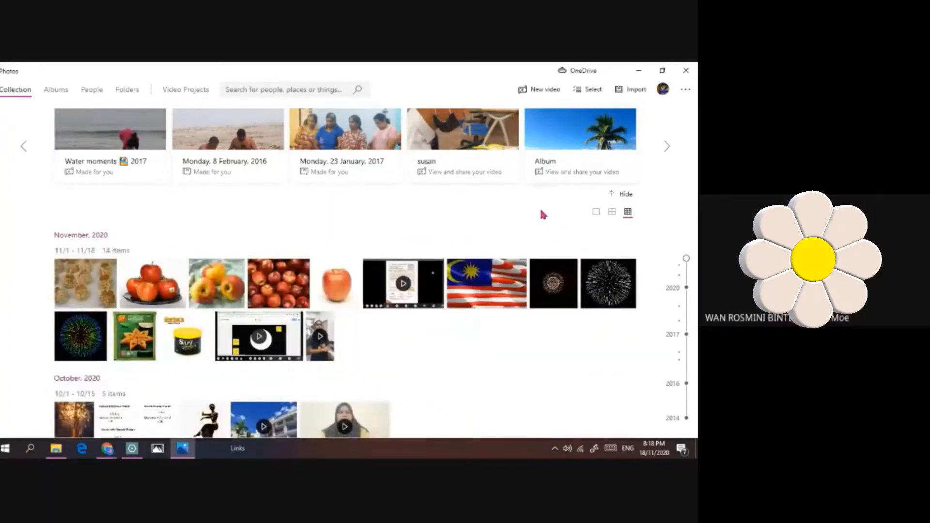
mouse_move(597, 158)
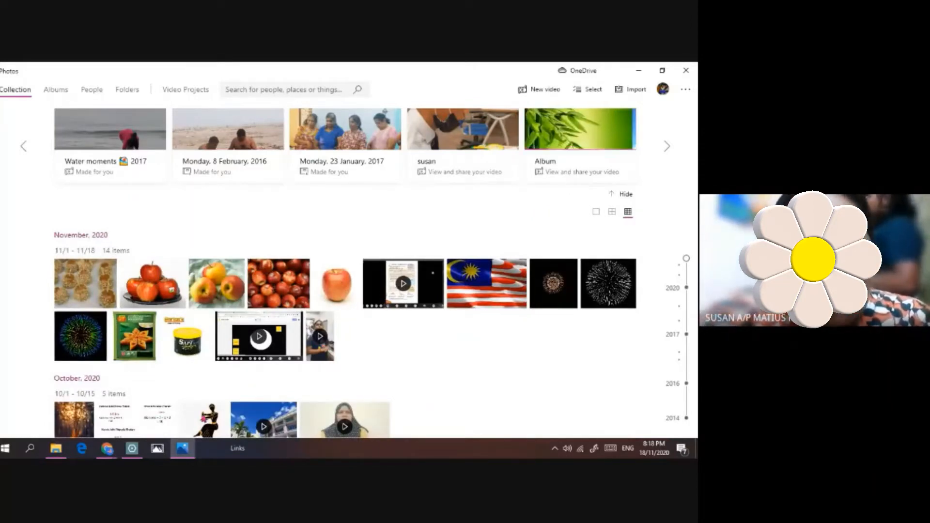
click(107, 447)
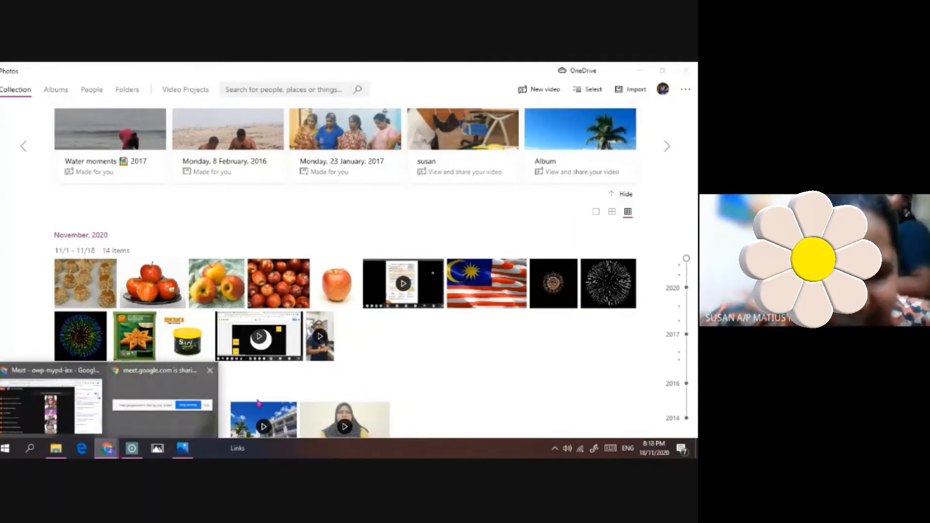
click(521, 398)
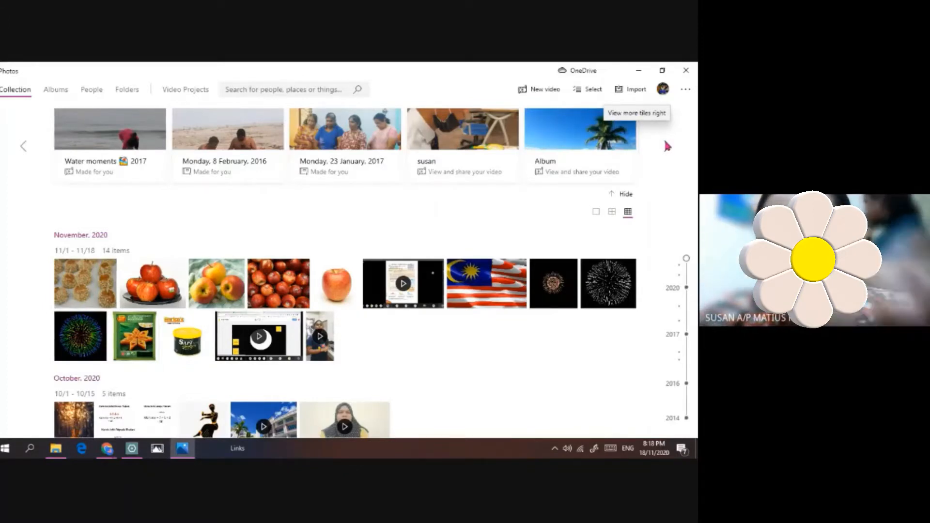
scroll(363, 379, down, 5)
scroll(363, 379, down, 5)
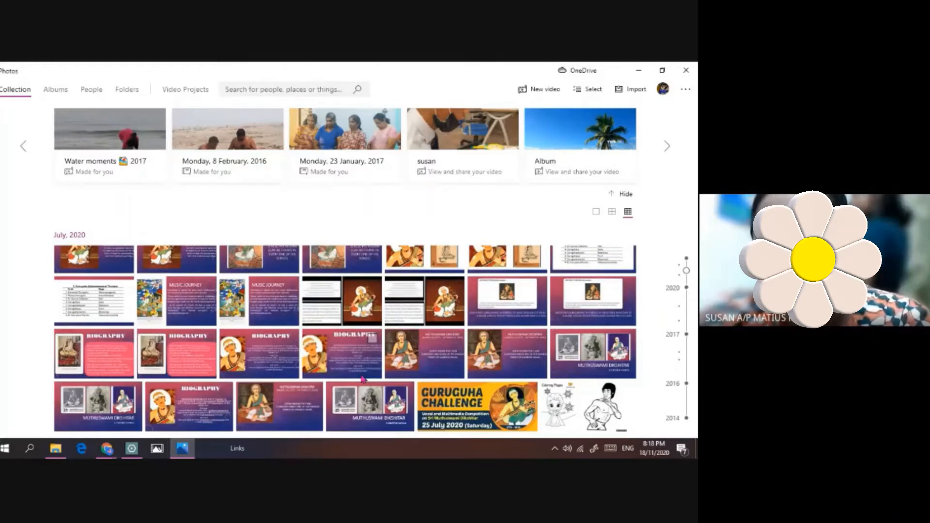
scroll(362, 379, up, 3)
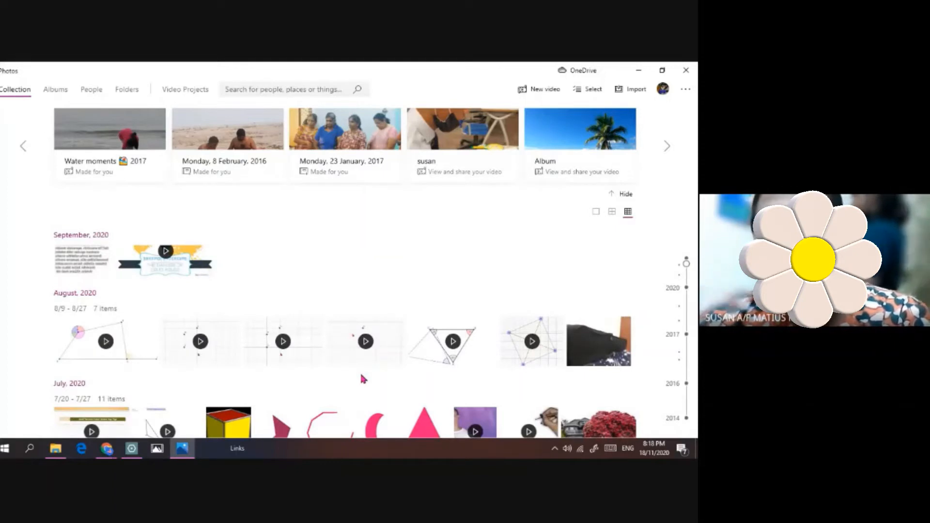
Show the available sources for importing photos and dismiss them to return to the collection
click(625, 100)
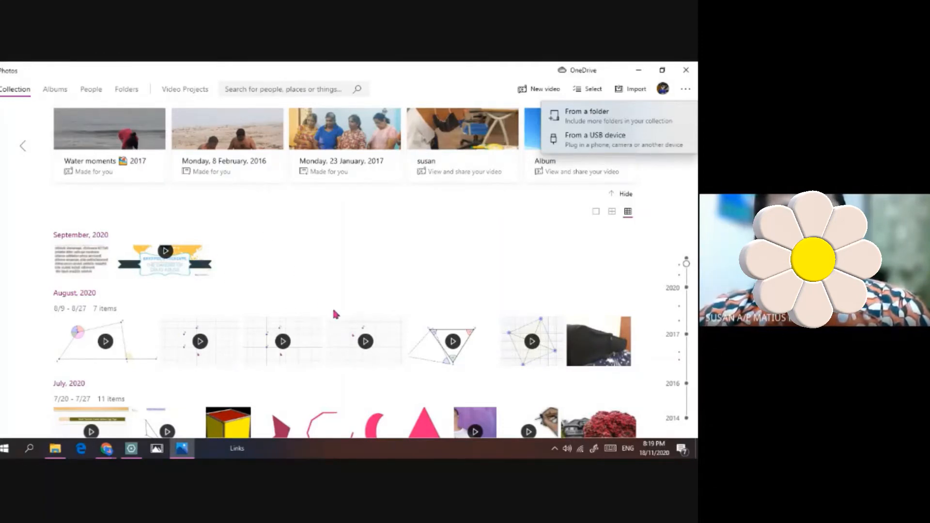
click(46, 213)
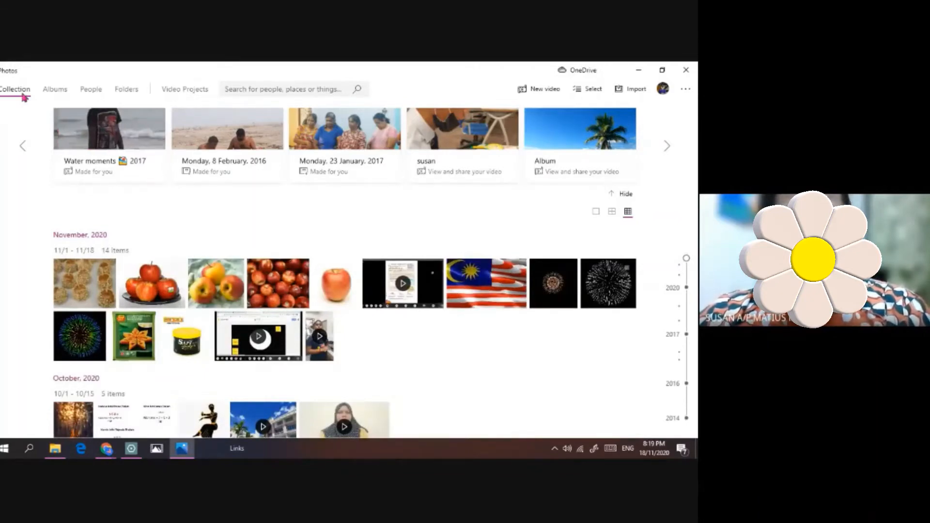
Browse the collection's timeline back to December 2014 and forward again to the February 2016 photos and videos
scroll(373, 293, down, 10)
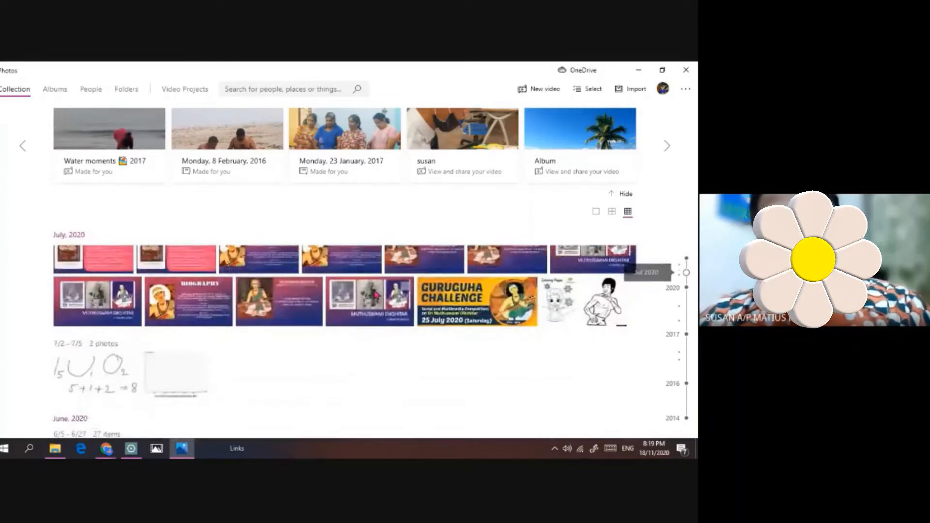
scroll(377, 295, down, 5)
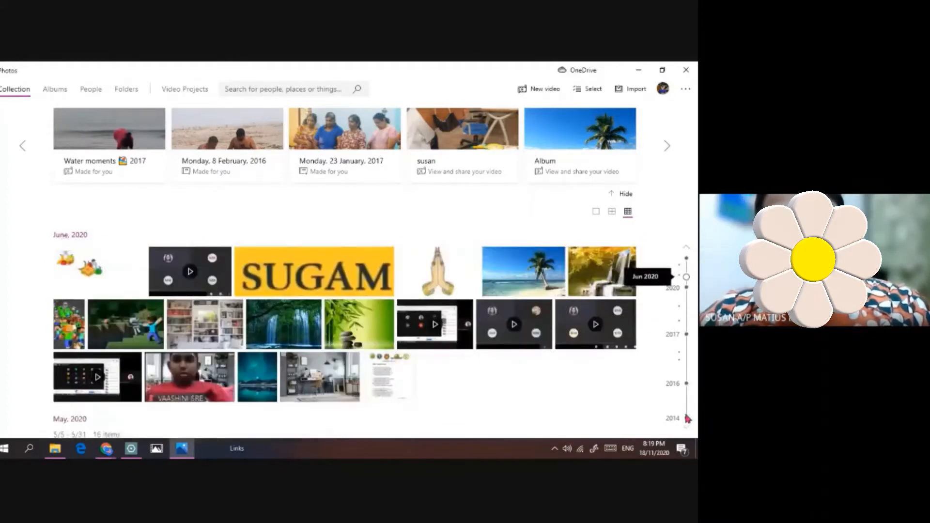
click(686, 418)
scroll(626, 405, down, 2)
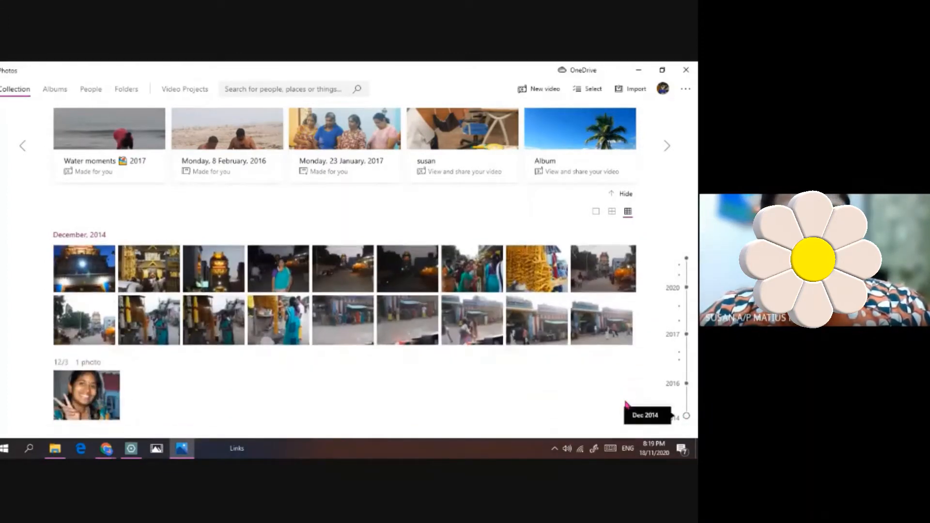
scroll(627, 405, up, 6)
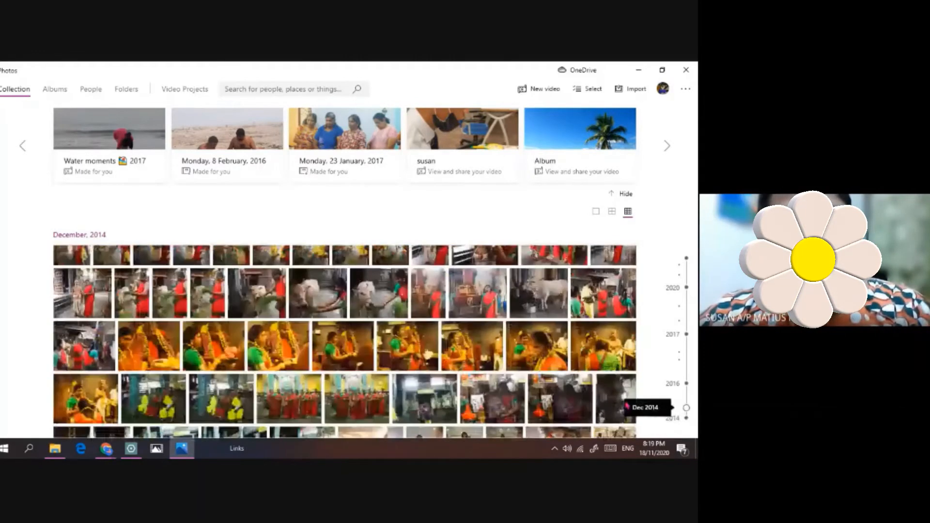
scroll(627, 406, up, 5)
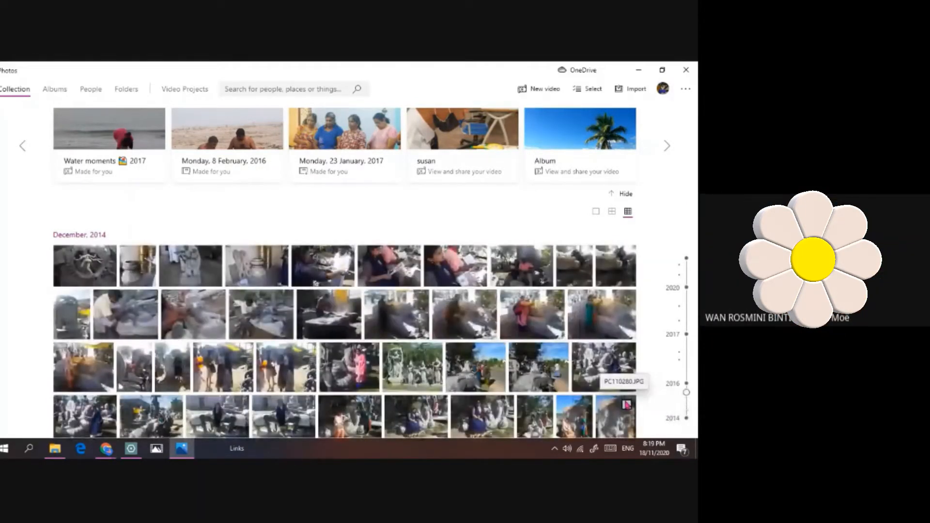
scroll(627, 405, up, 3)
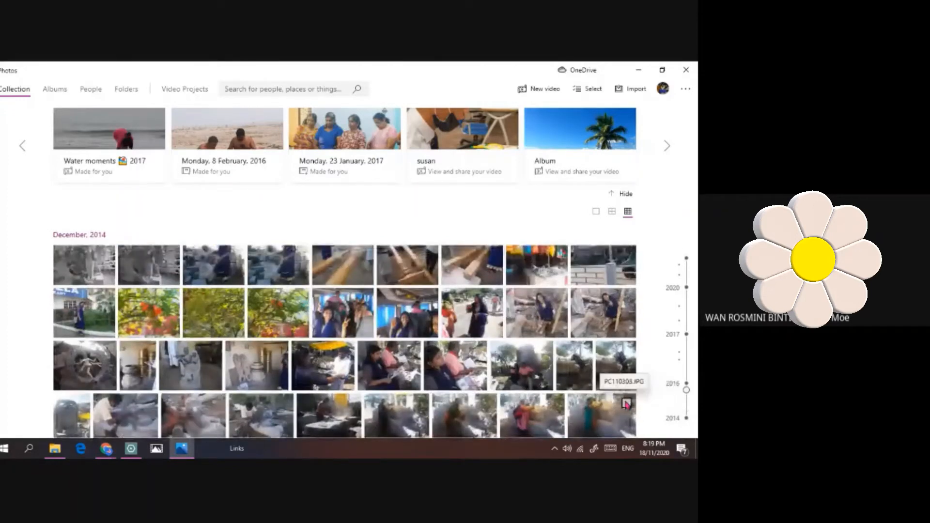
scroll(626, 405, up, 5)
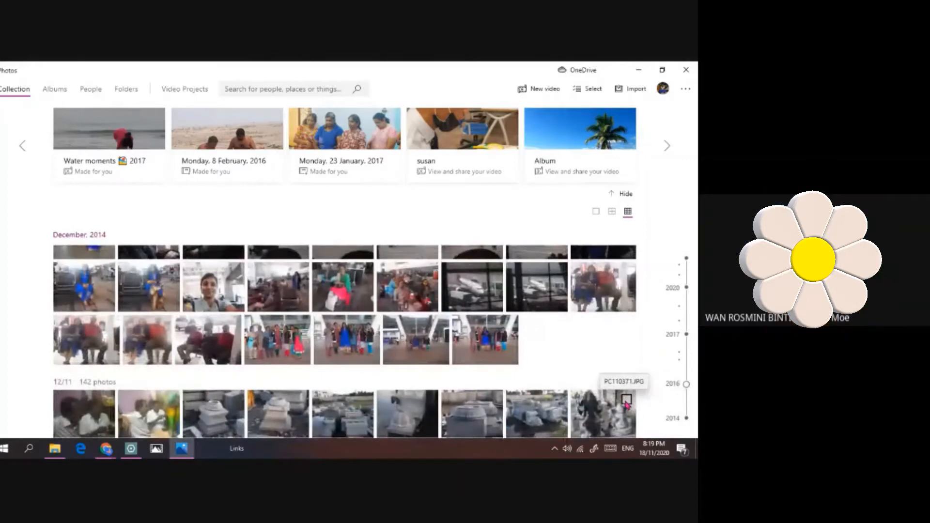
scroll(527, 372, up, 5)
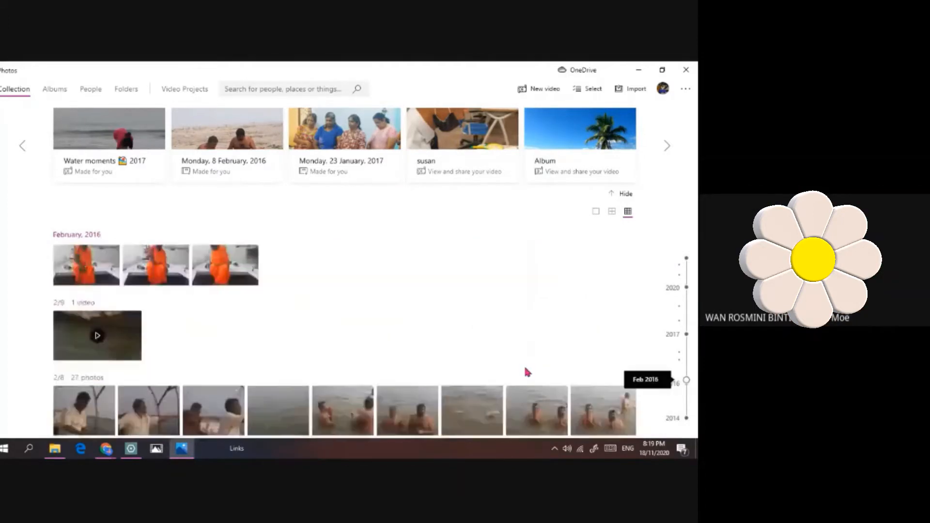
scroll(525, 368, up, 3)
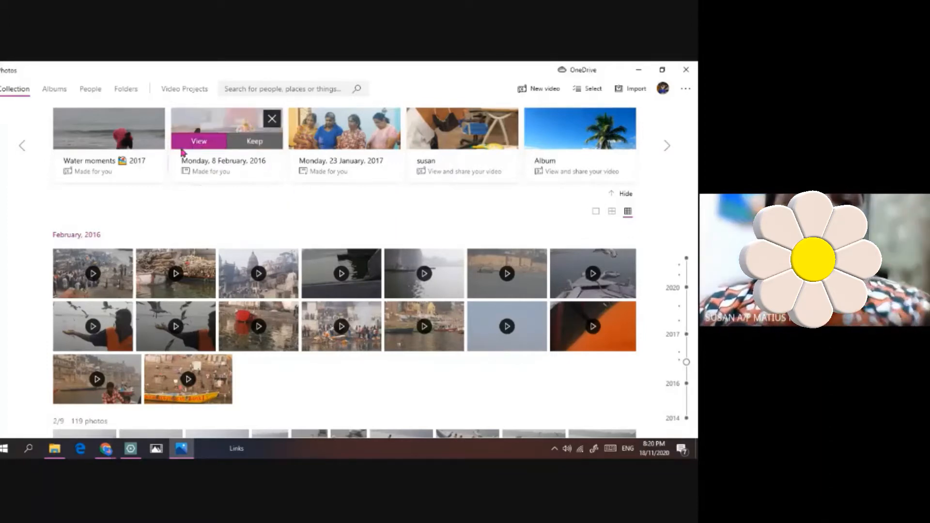
mouse_move(138, 138)
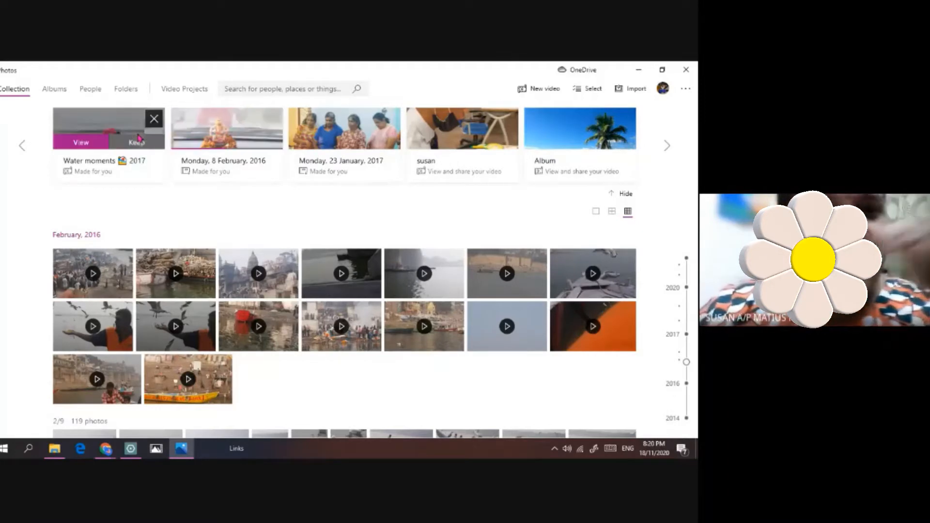
Open the list of video projects
click(178, 95)
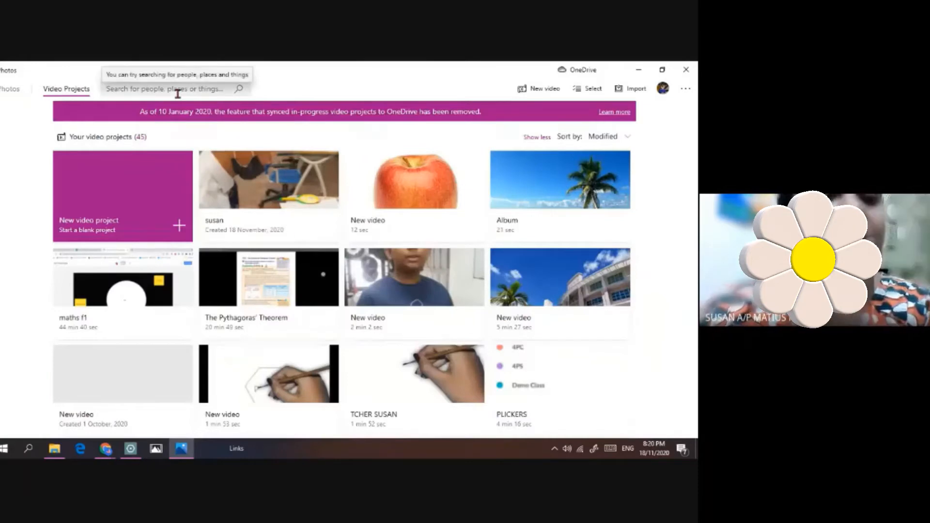
Switch to the Google Meet call to check it, bring up File Explorer, and return to the Photos video projects
mouse_move(106, 448)
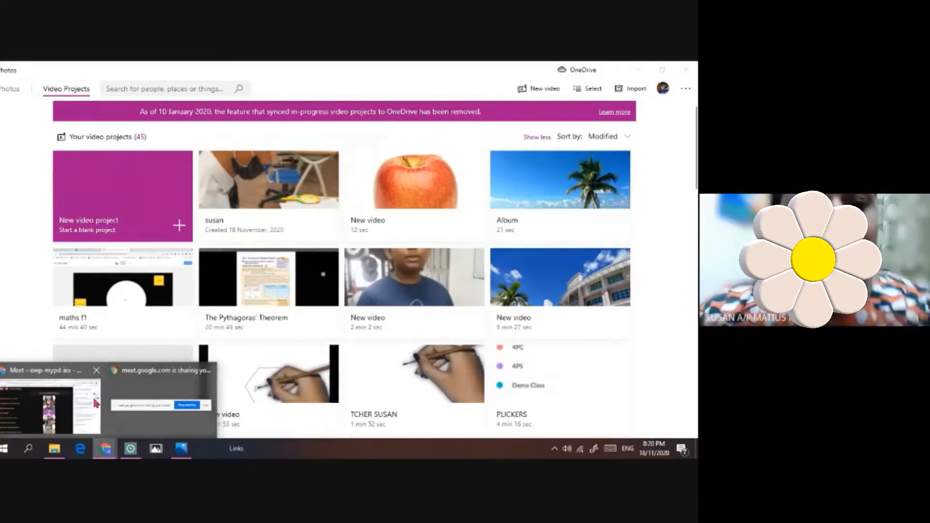
click(95, 403)
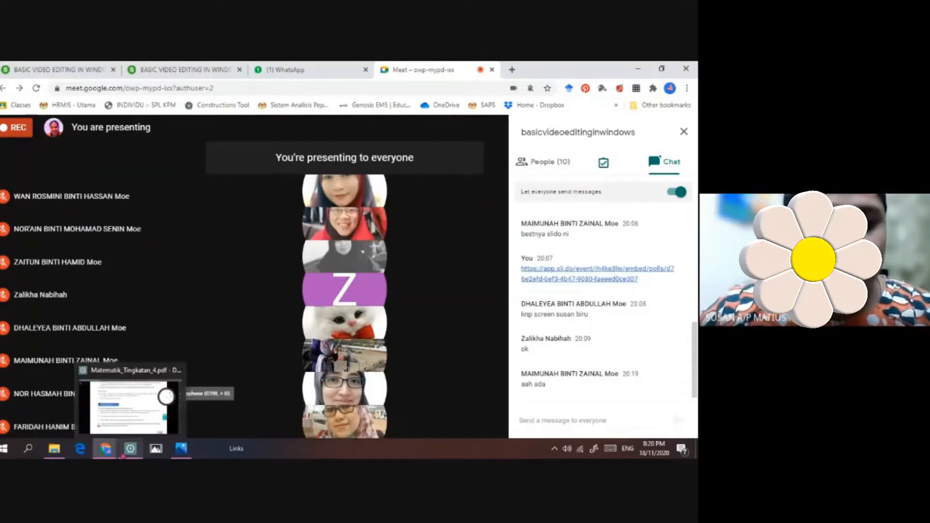
click(54, 449)
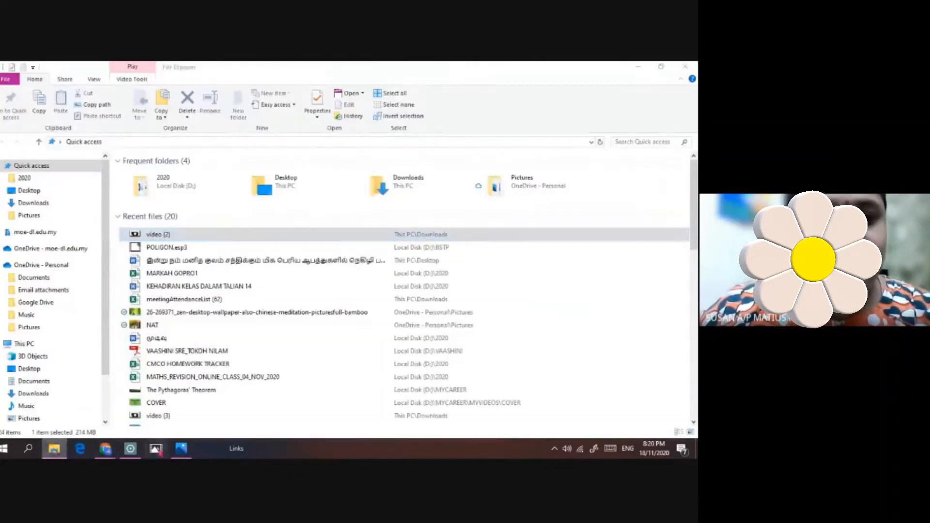
click(180, 448)
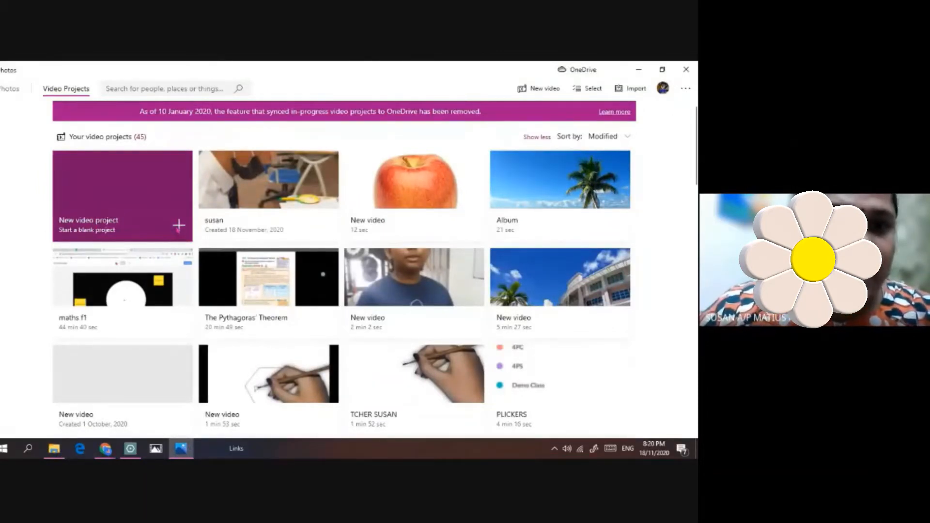
Create a blank video project named 4PC 18 NOV
click(178, 226)
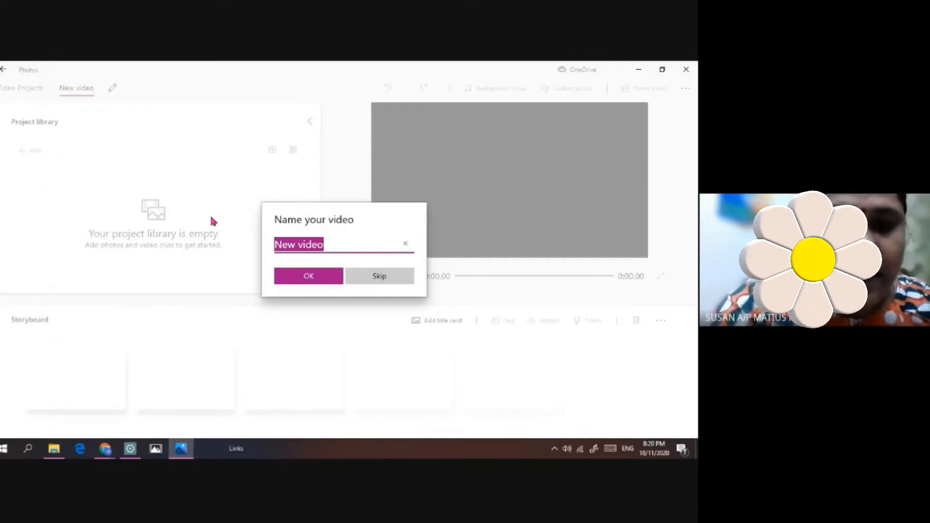
text(4PC)
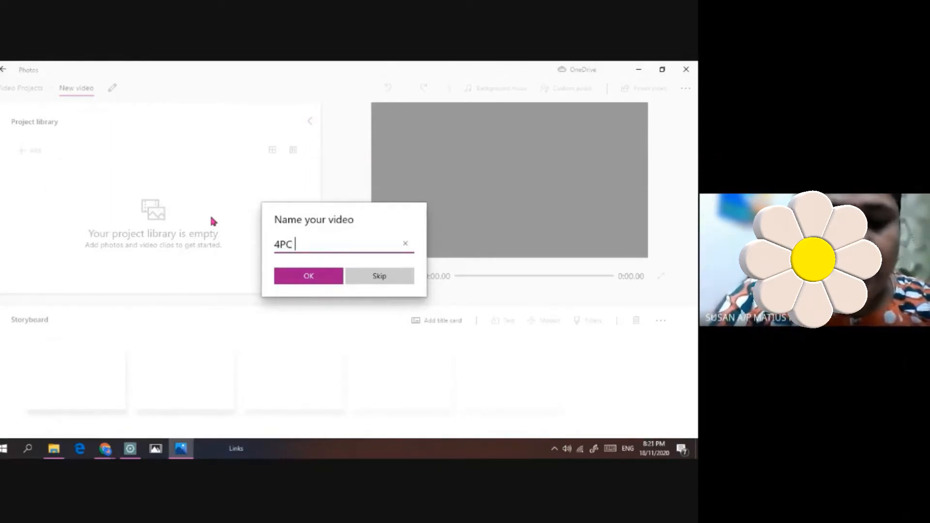
text( 18 NOV)
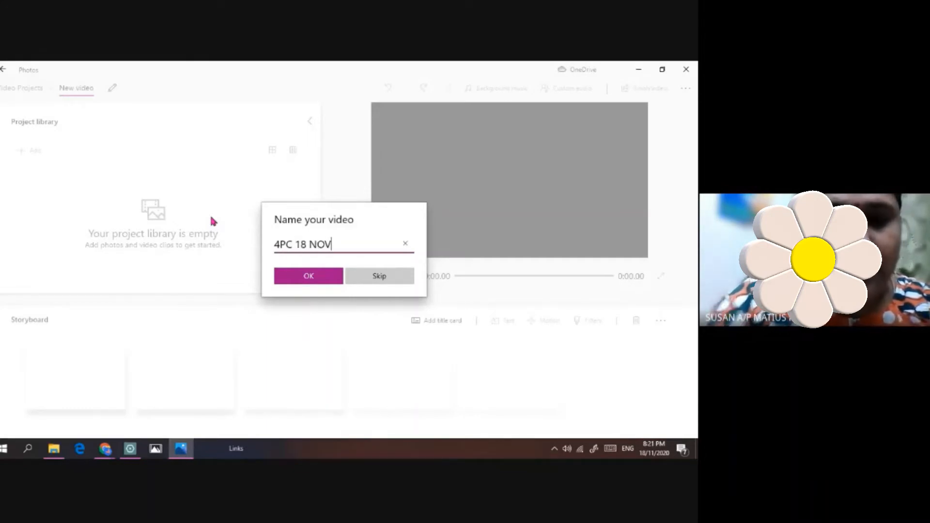
click(316, 283)
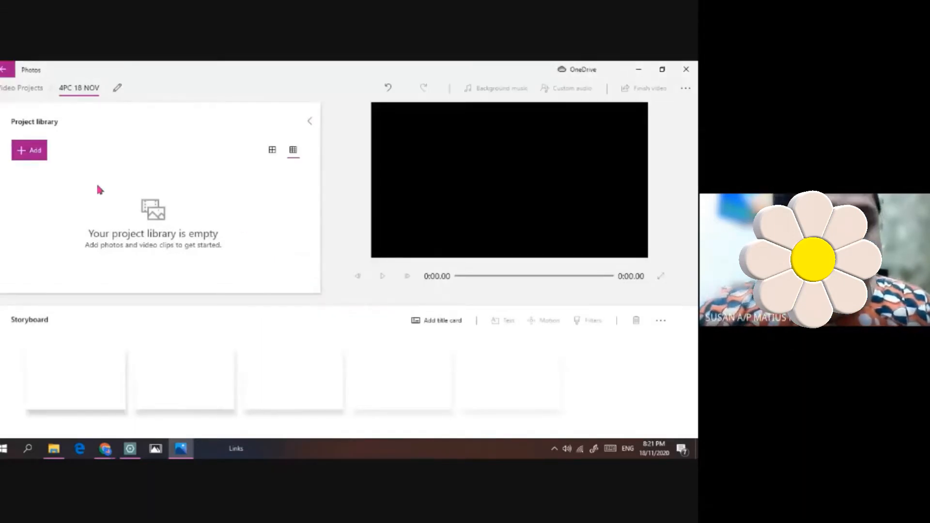
Browse the photo collection from November to September 2020 as a source for the project, and cancel without adding anything
click(41, 162)
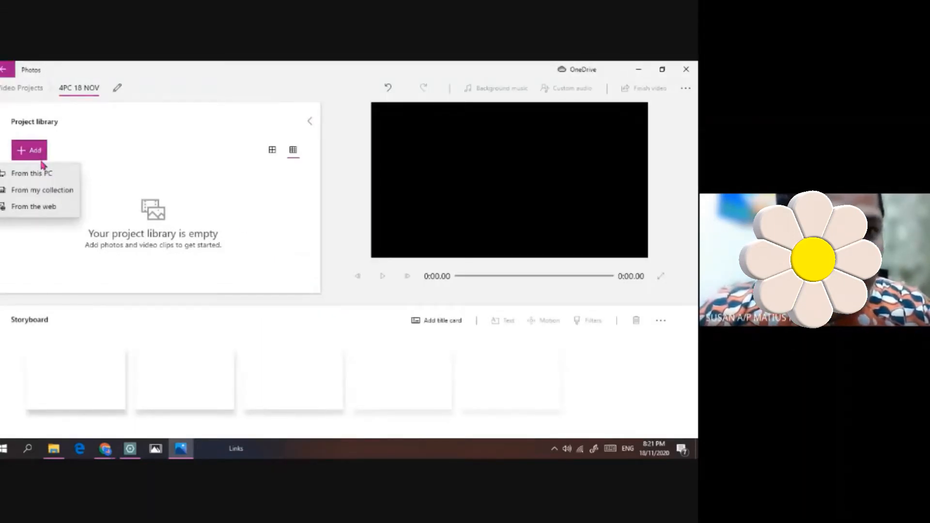
click(38, 192)
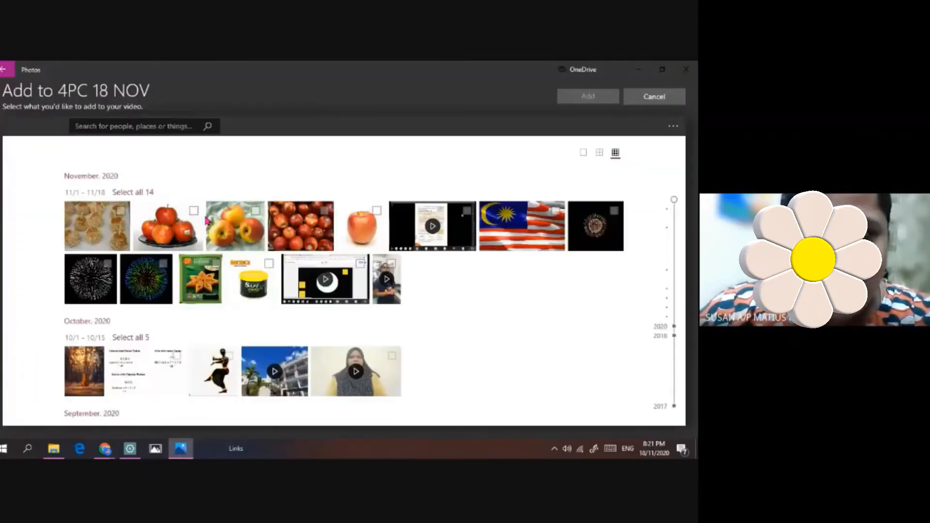
scroll(482, 289, down, 5)
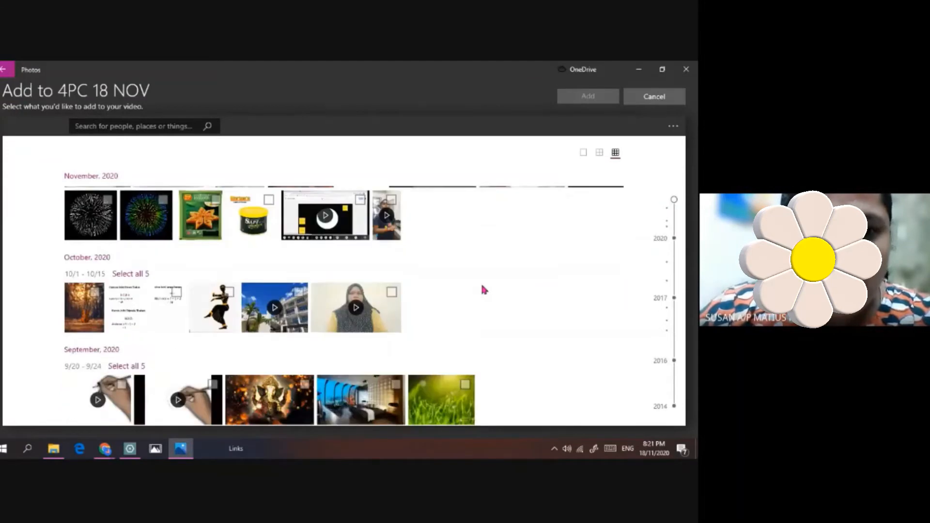
scroll(482, 289, up, 5)
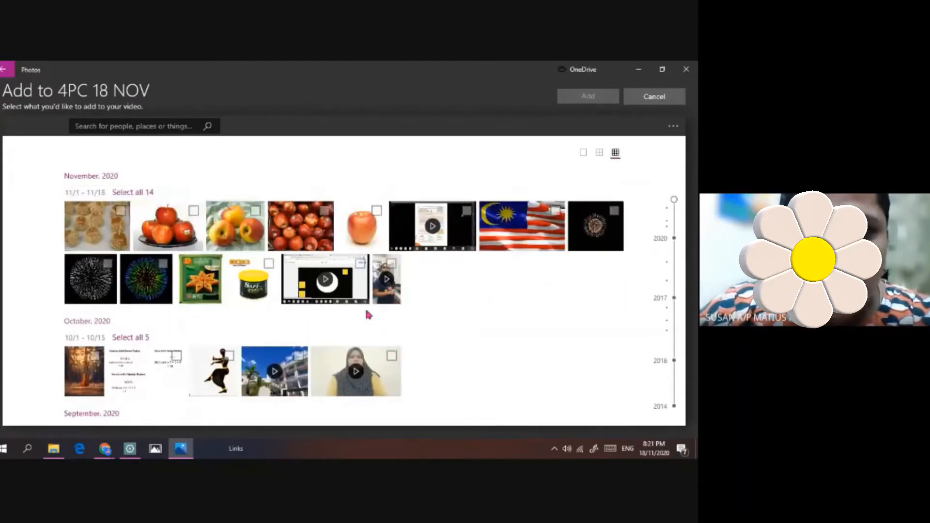
scroll(368, 313, down, 5)
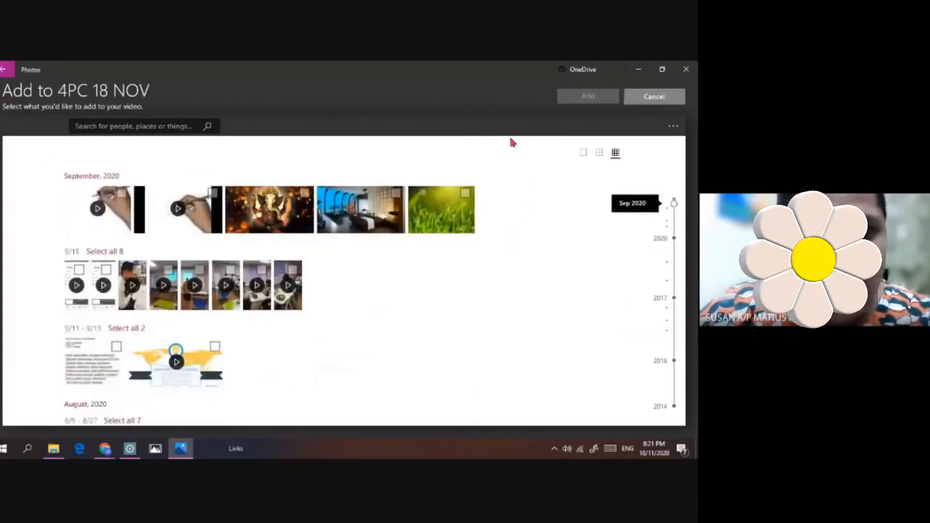
click(678, 97)
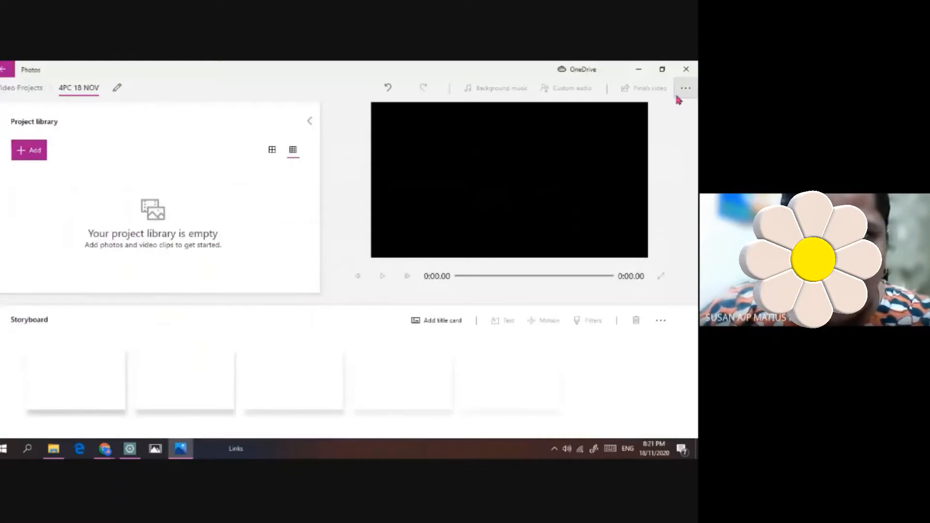
Add the video 4PC 16042020 from the MYCAREER > MYVIDEOS folder on Local Disk (D:) to the project library
click(28, 150)
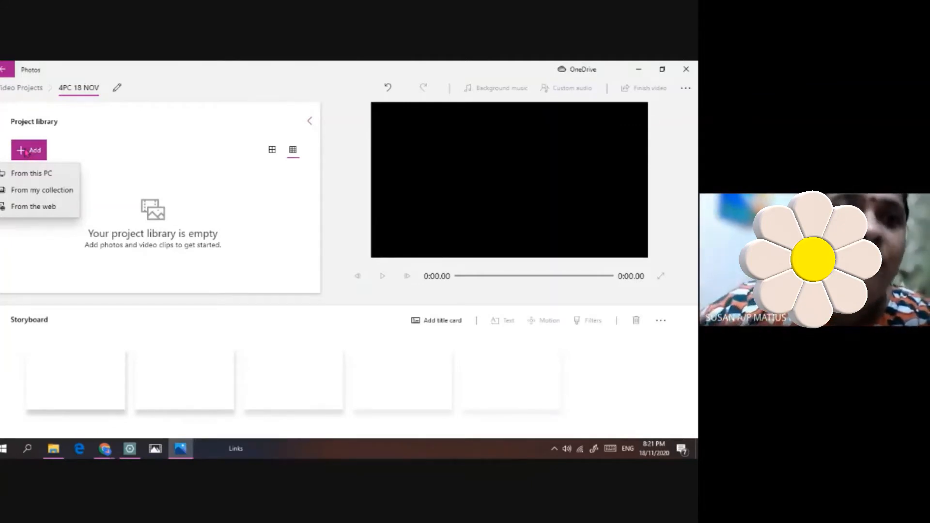
click(51, 178)
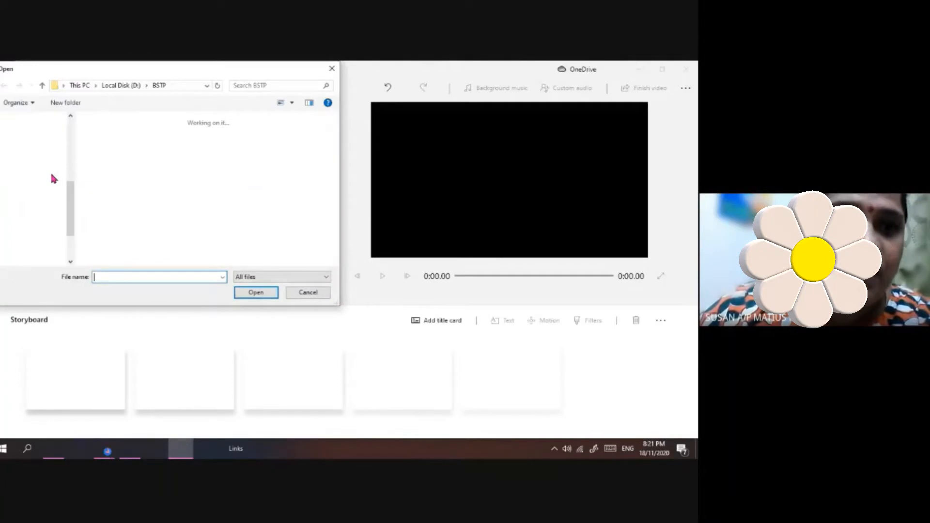
scroll(74, 198, down, 3)
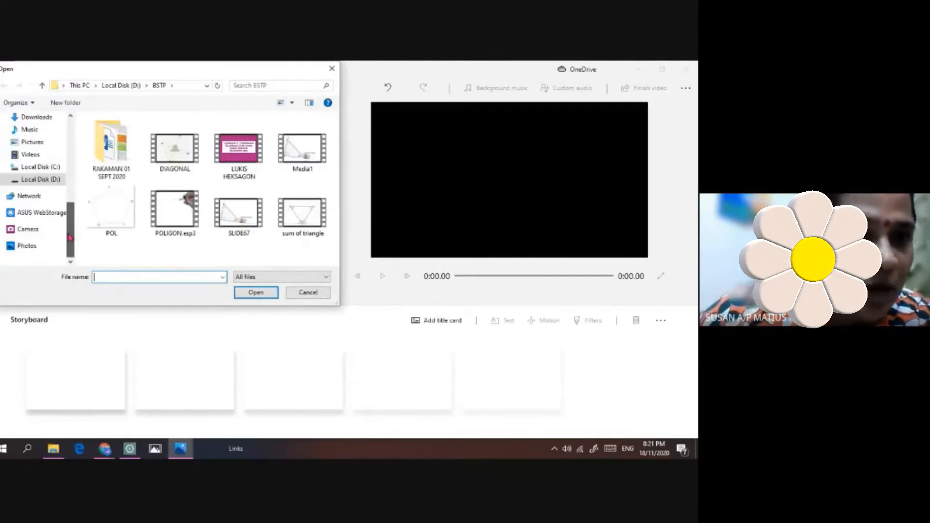
click(52, 183)
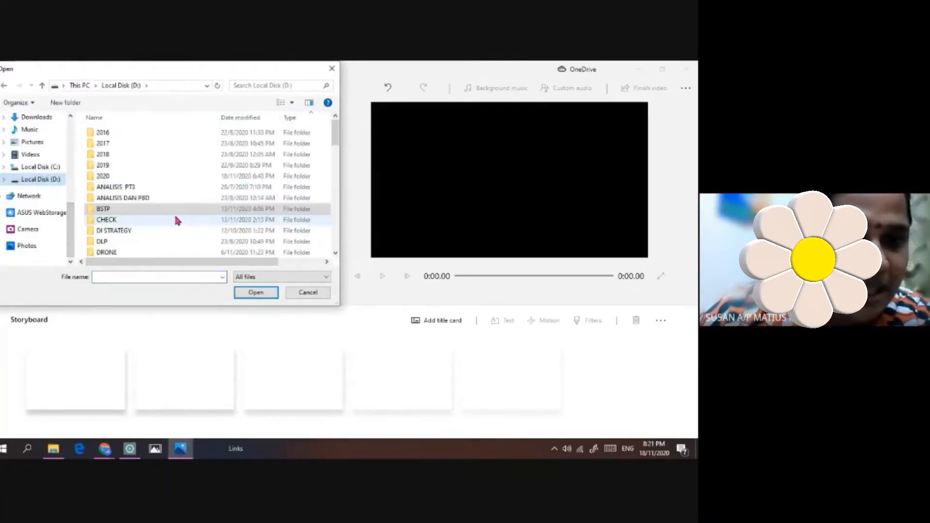
scroll(173, 213, down, 3)
scroll(161, 222, down, 3)
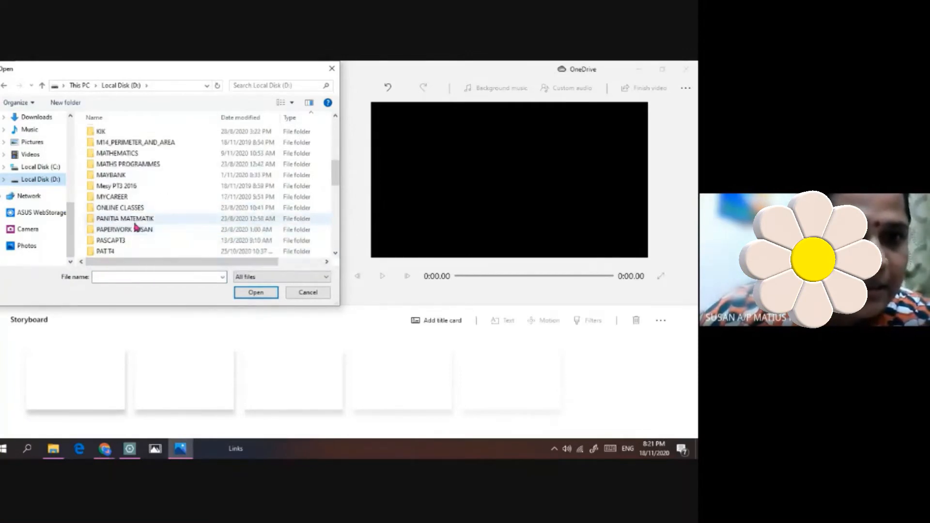
click(132, 199)
double_click(132, 198)
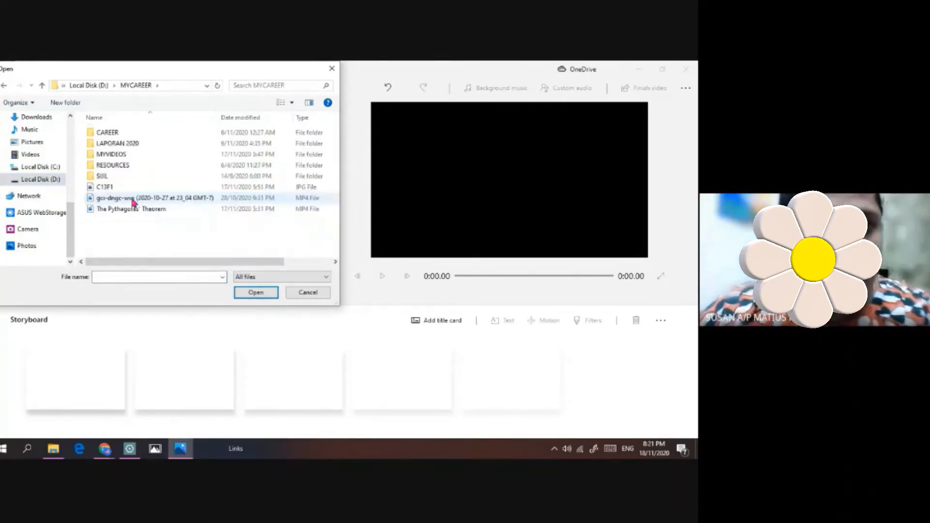
double_click(129, 156)
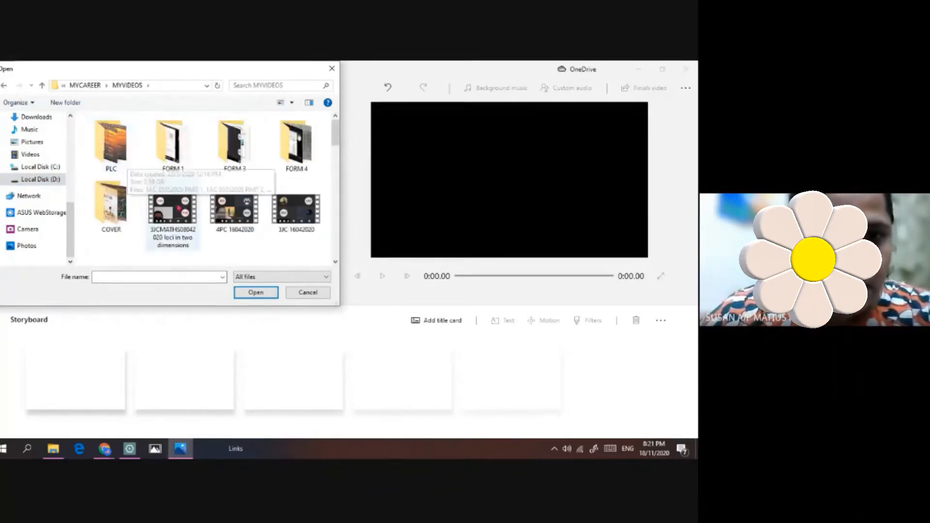
scroll(235, 252, down, 1)
click(255, 177)
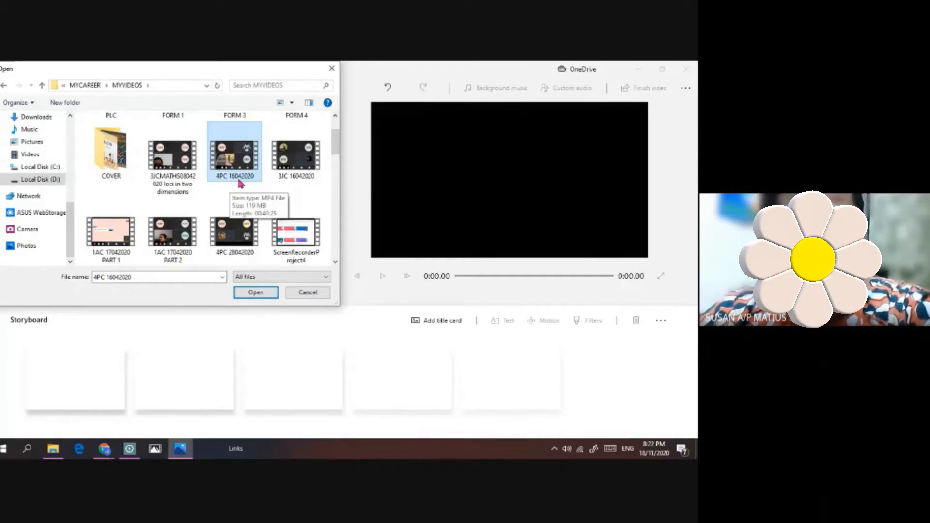
double_click(238, 181)
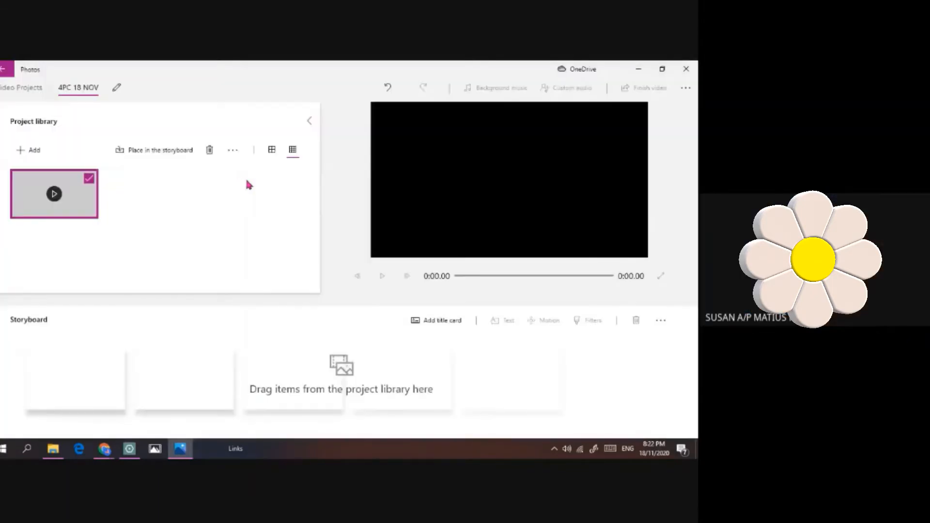
Add the green COVER picture from the COVER folder inside MYVIDEOS to the project library
click(36, 151)
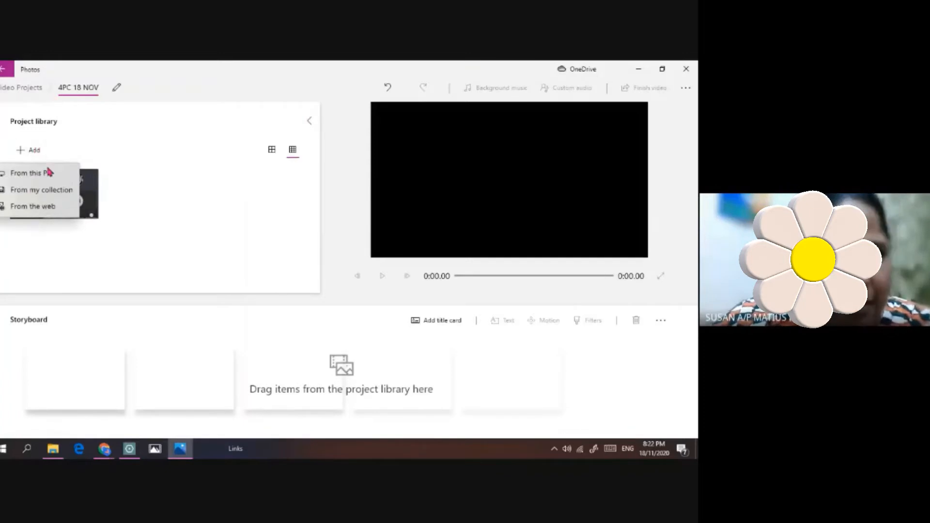
click(333, 195)
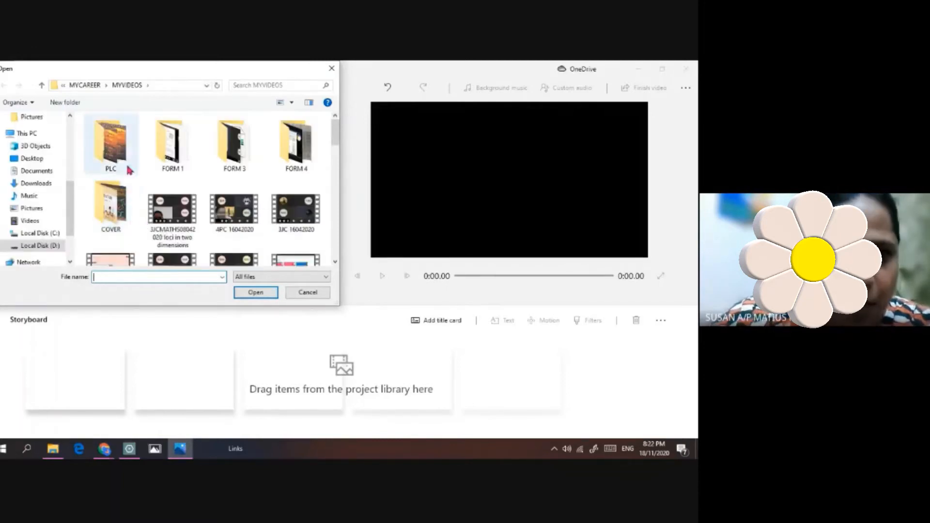
double_click(112, 213)
click(115, 219)
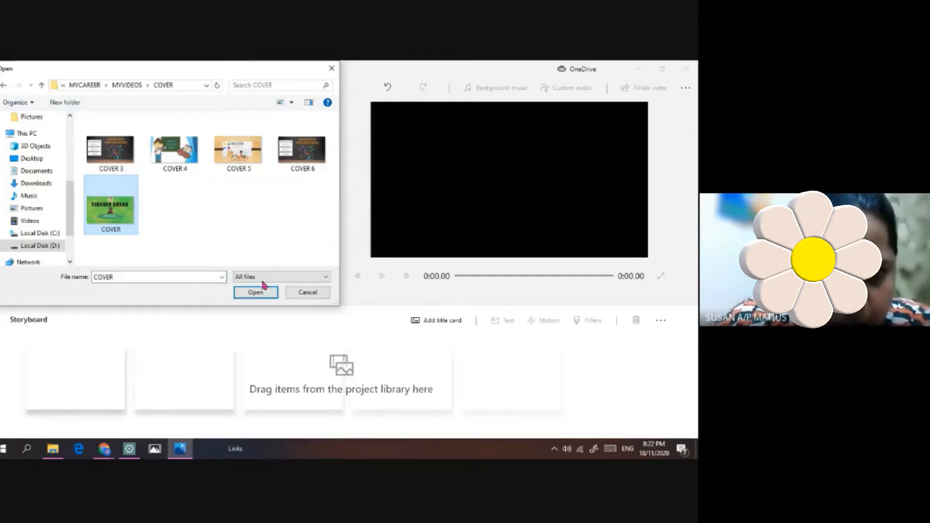
click(247, 293)
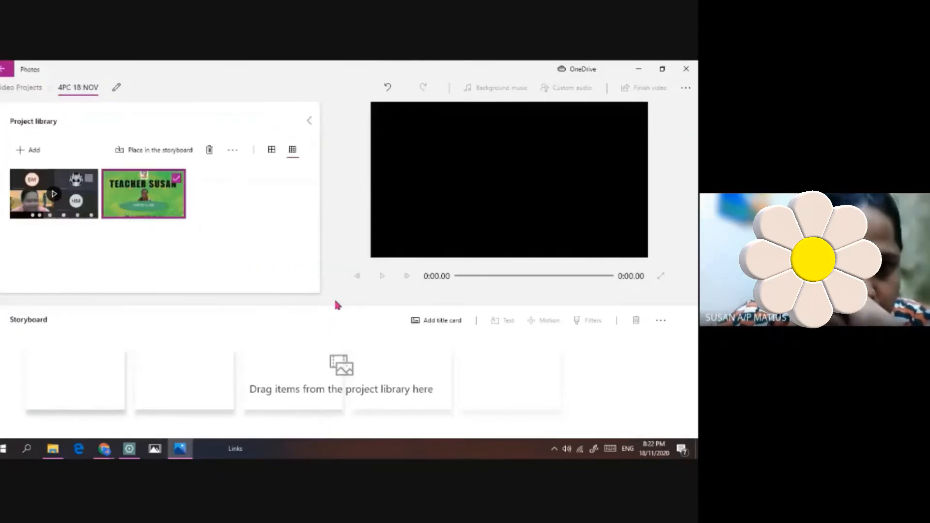
Start adding files from this PC and browse to the Pictures folder, checking Local Disk (D:) and Saved Pictures along the way
click(28, 150)
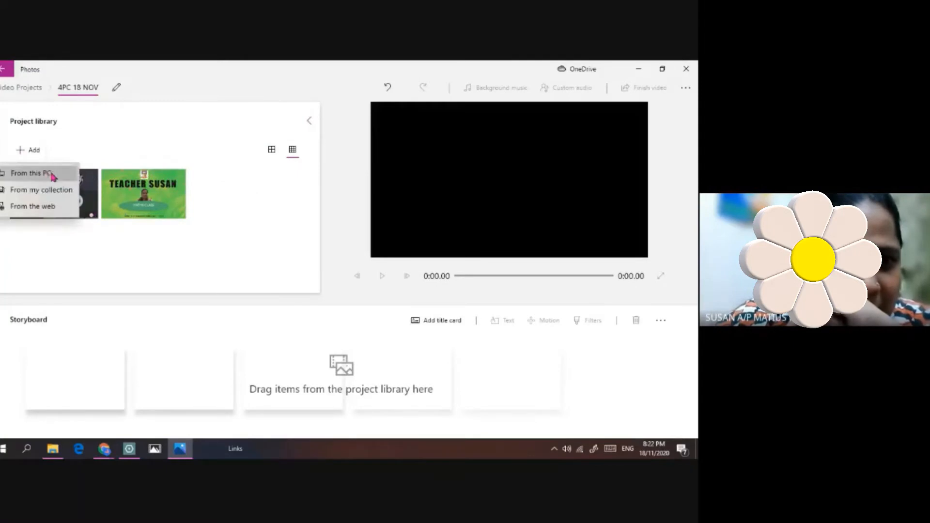
click(231, 224)
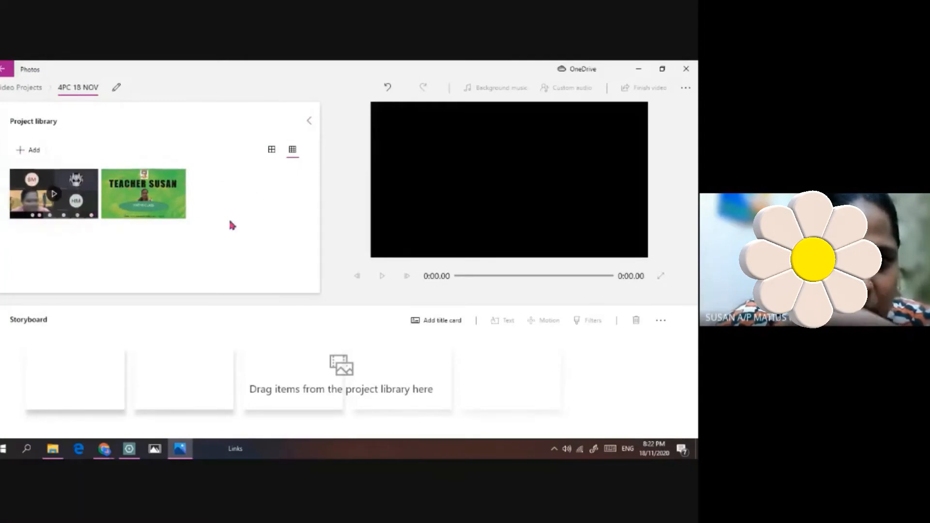
click(28, 150)
click(46, 169)
click(48, 145)
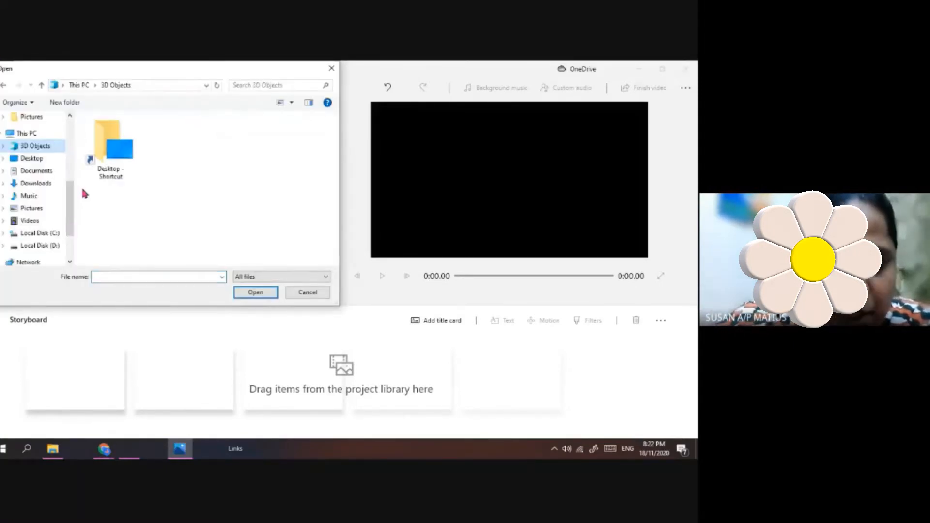
click(39, 246)
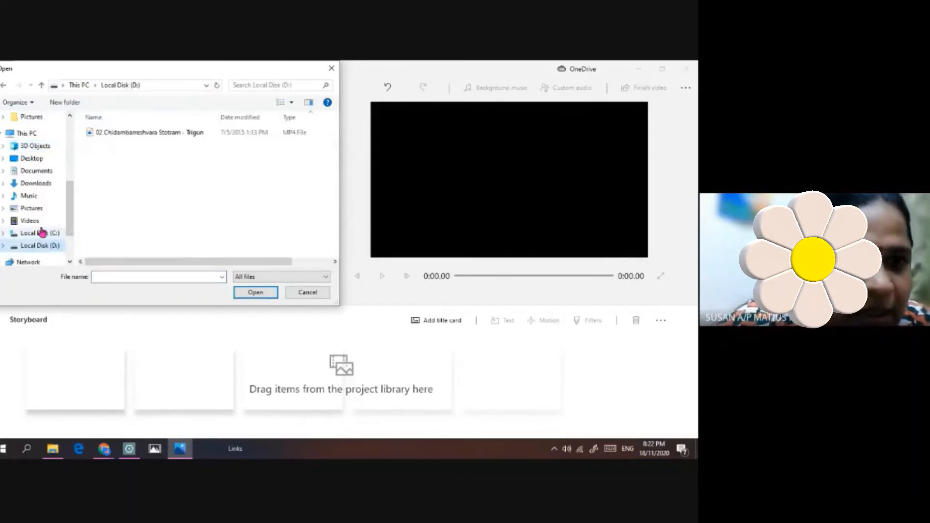
click(32, 208)
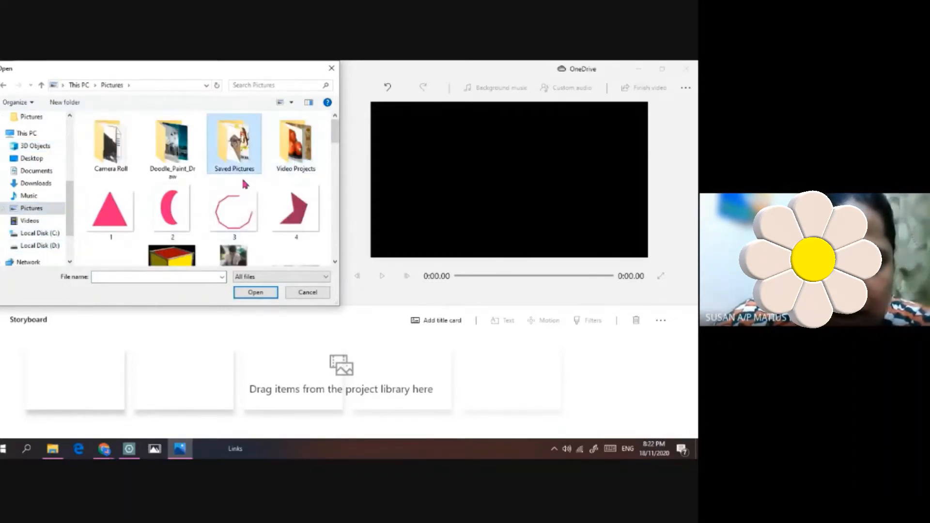
double_click(245, 179)
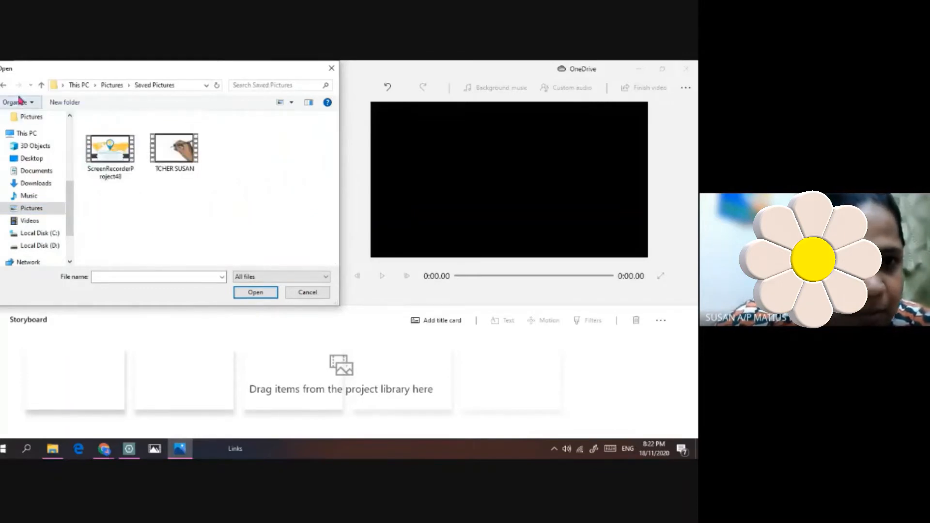
click(5, 86)
Add the pictures 20200416_141332, 20200416_141347, 20200416_224533, a1 and B from the Pictures folder to the project library
scroll(254, 233, down, 5)
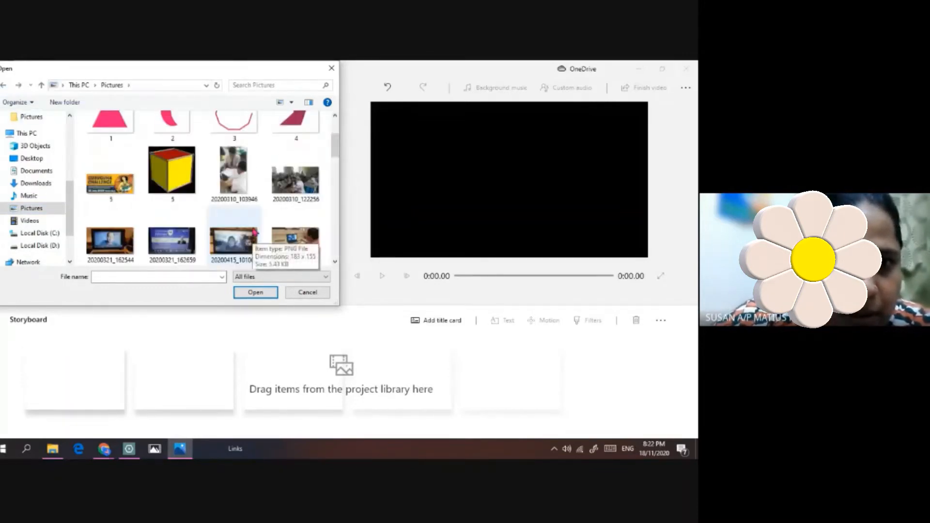
scroll(253, 232, down, 3)
scroll(256, 228, up, 4)
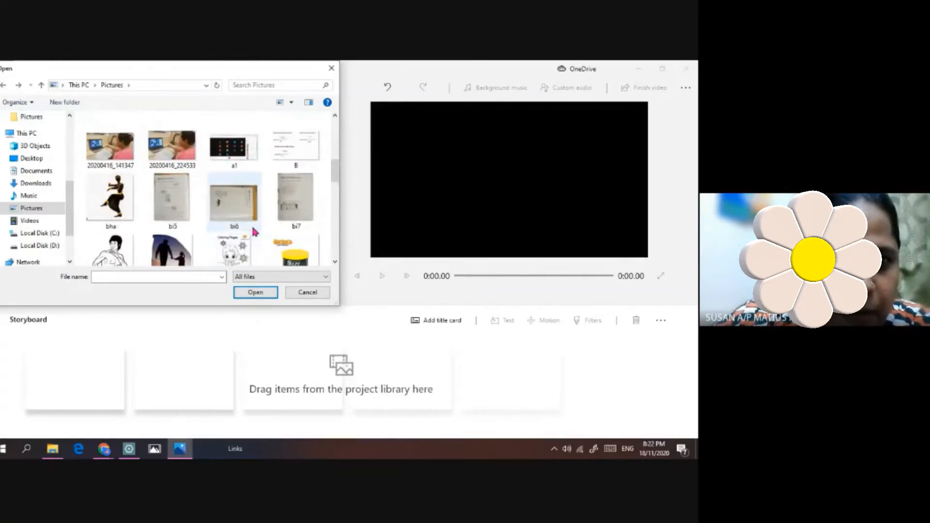
click(293, 190)
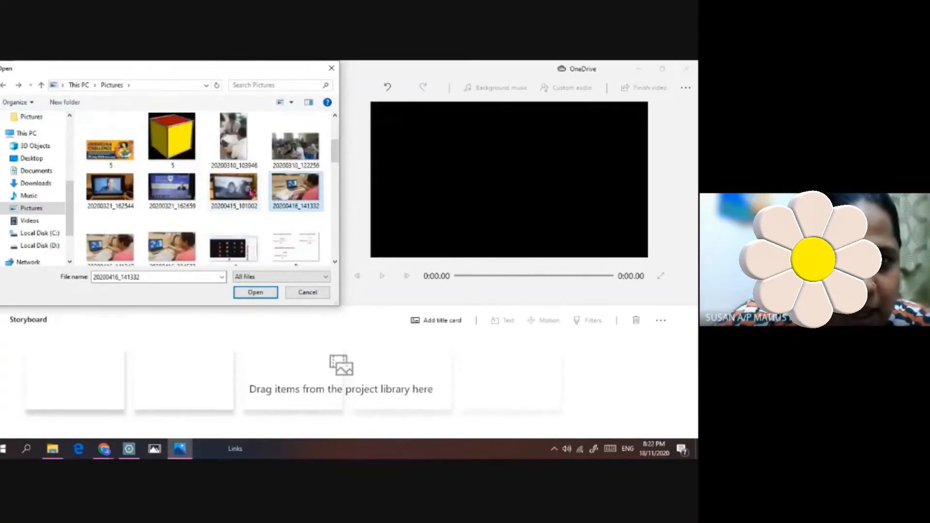
click(170, 254)
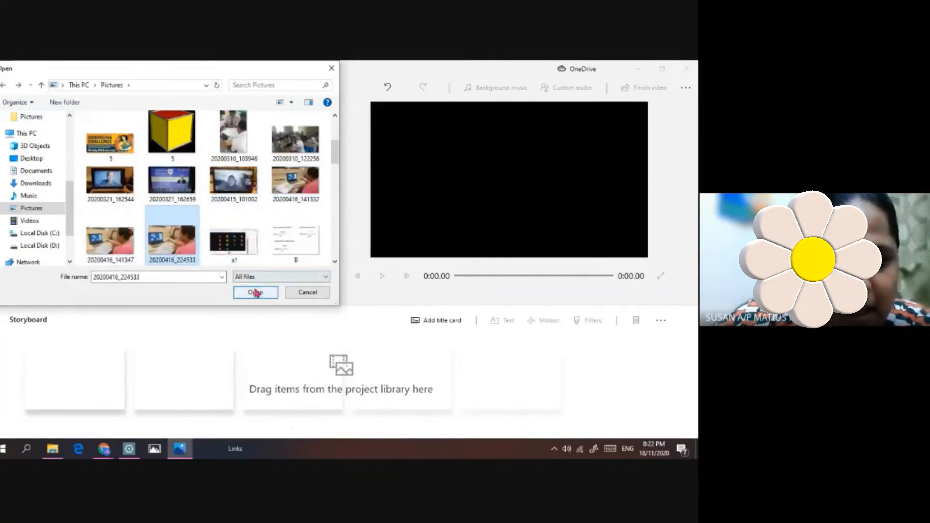
click(290, 189)
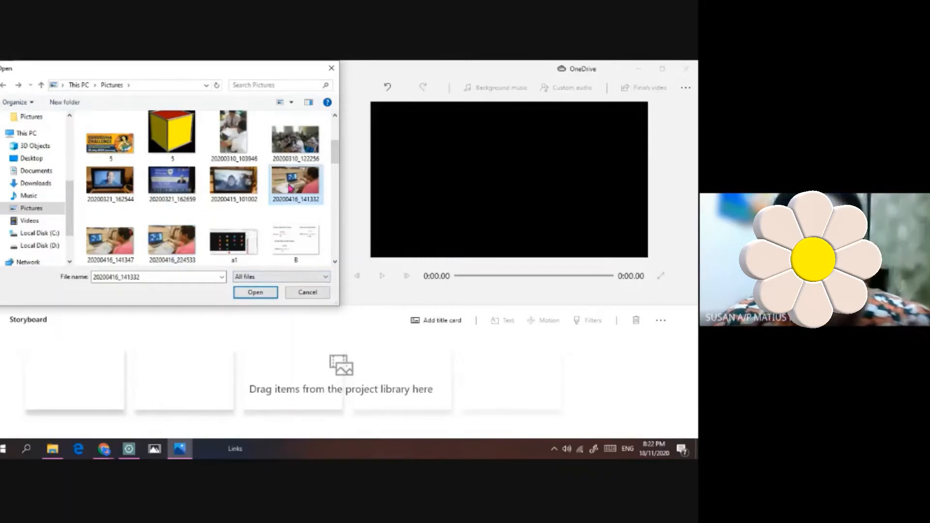
key(shift+Down)
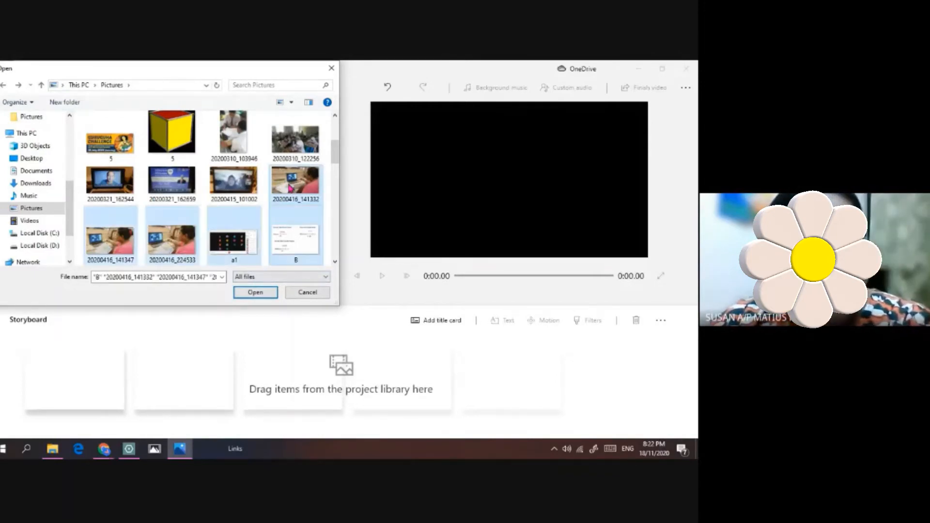
click(255, 292)
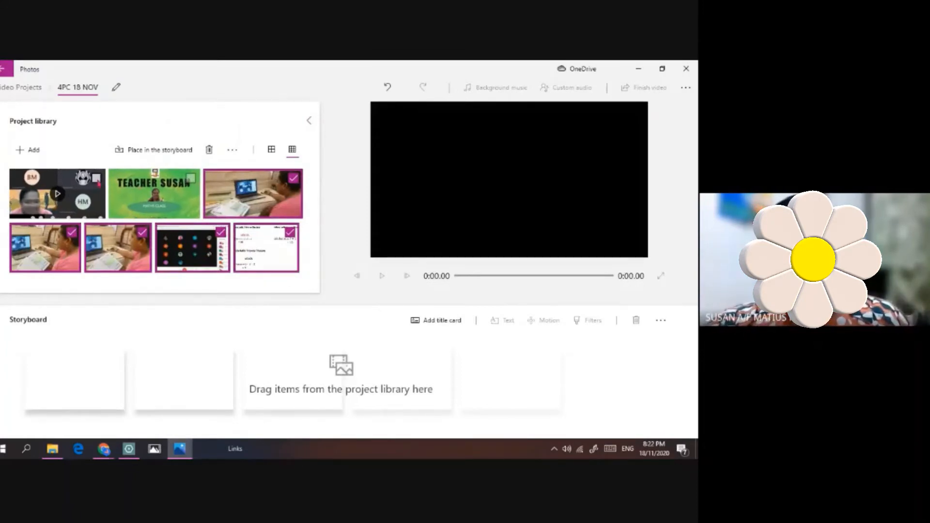
Place all seven project library items in the storyboard and move the class recording to the front
click(194, 180)
drag(167, 199, 193, 193)
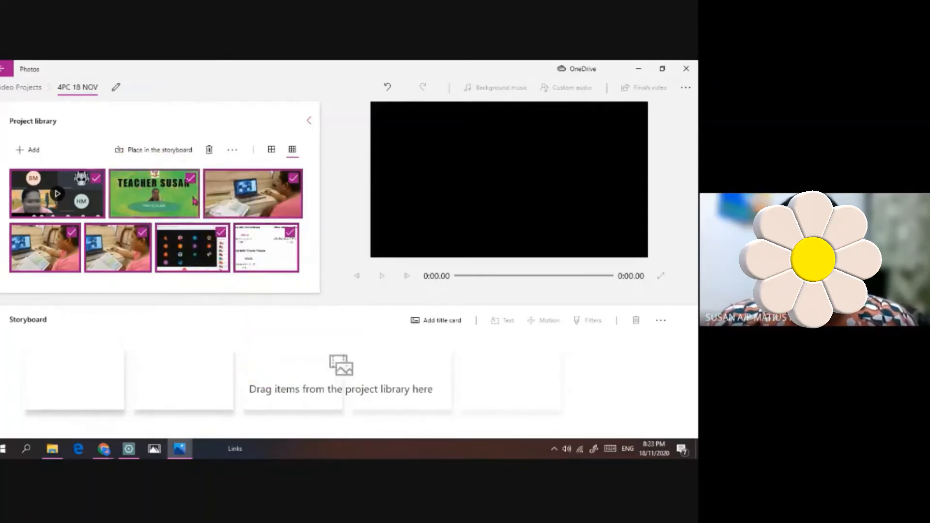
click(144, 152)
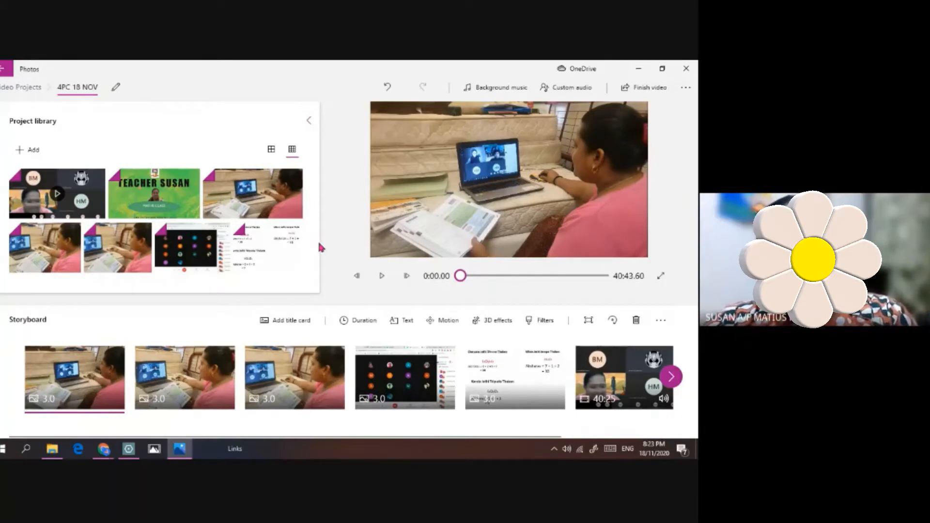
drag(599, 381, 68, 381)
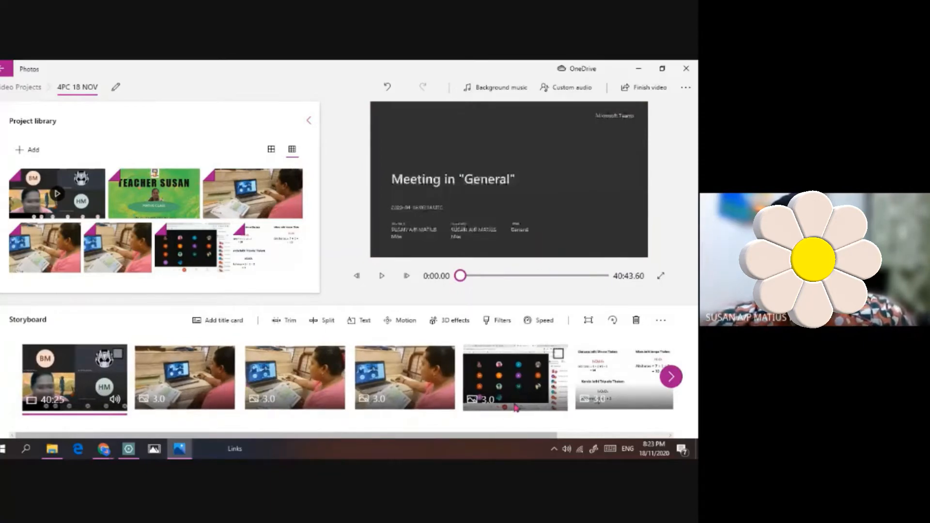
Remove the a1 and B pictures from the storyboard and move the green cover picture to the front
click(558, 355)
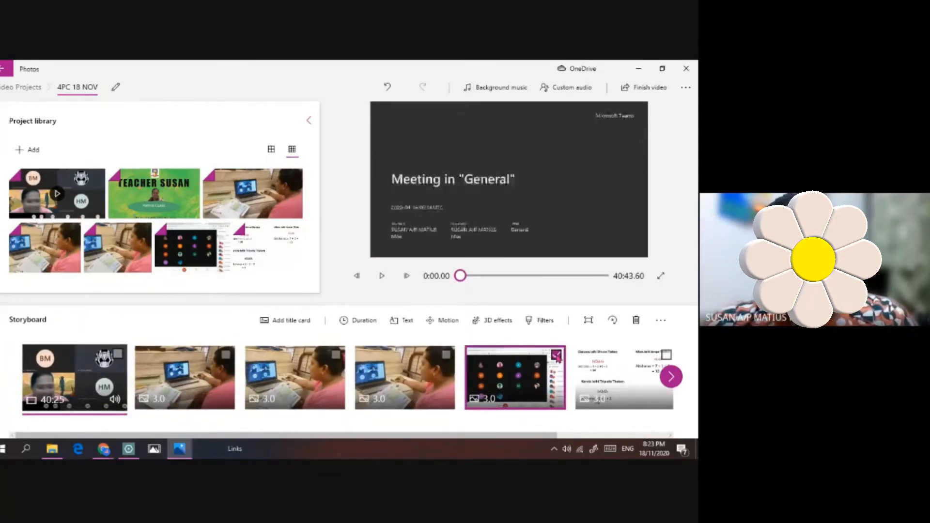
click(636, 324)
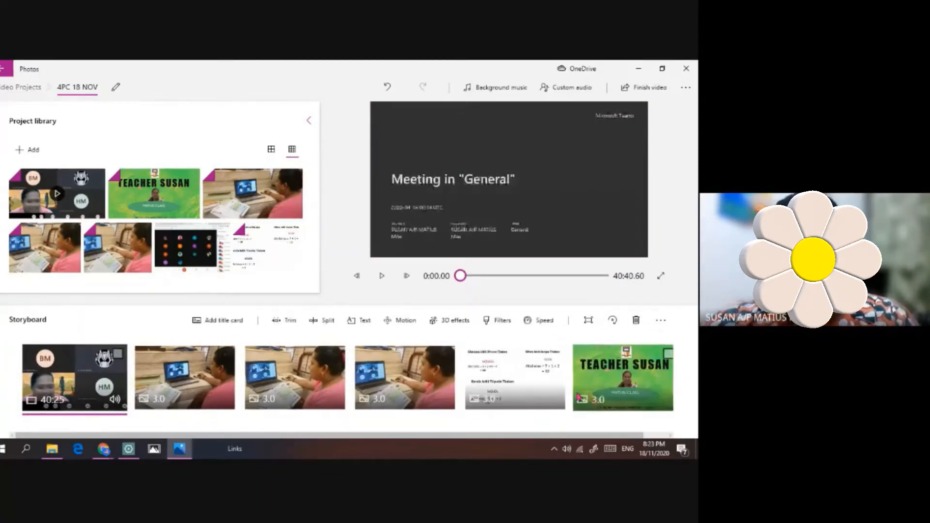
click(557, 355)
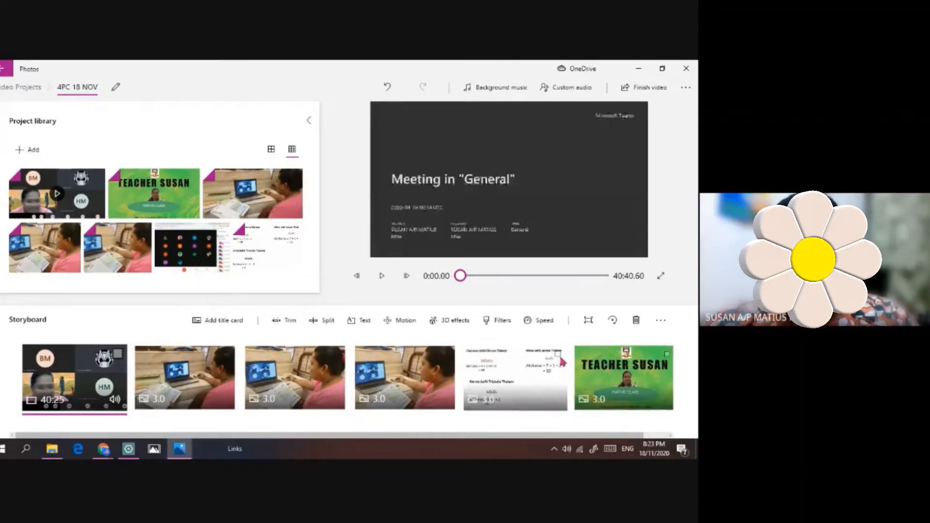
click(635, 319)
drag(557, 380, 53, 380)
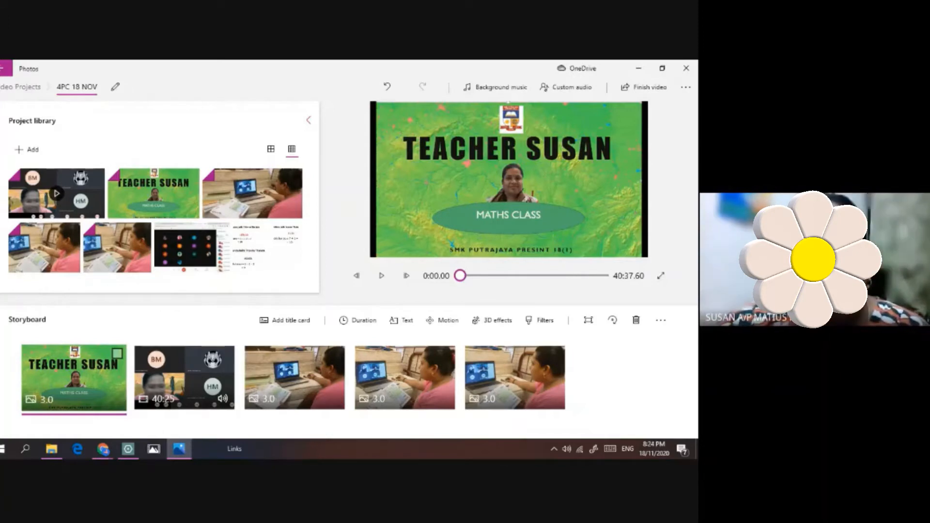
click(32, 150)
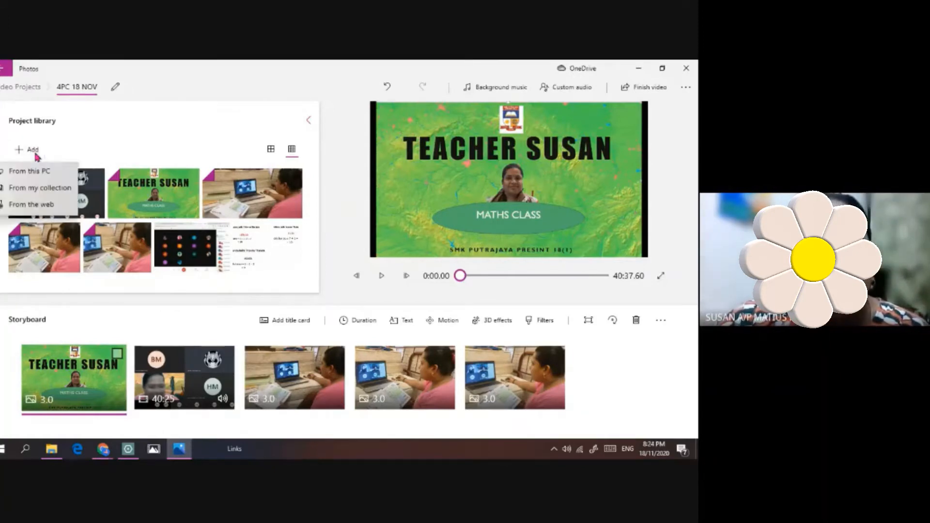
click(52, 183)
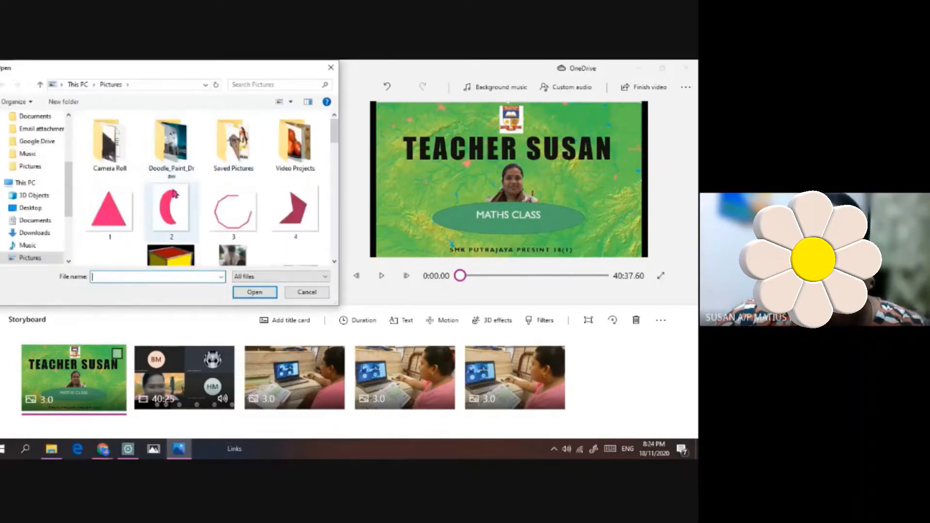
click(330, 68)
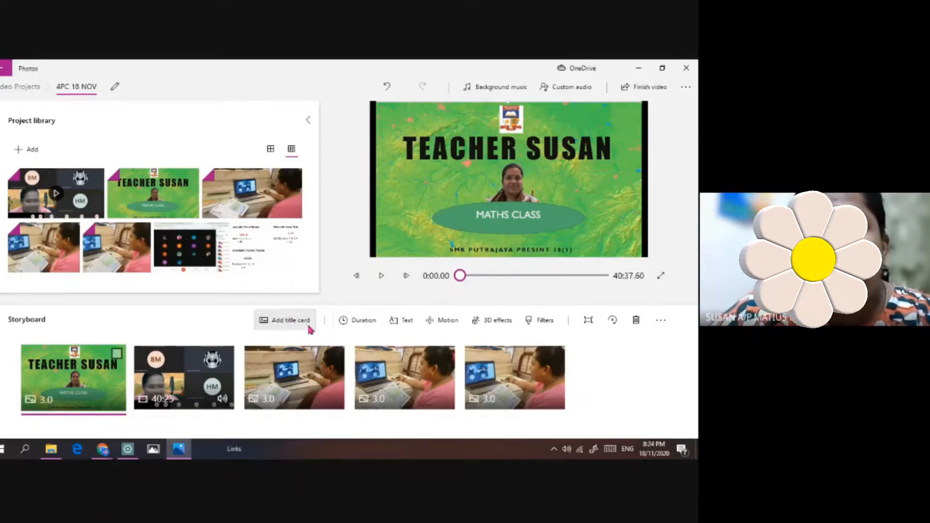
Insert a title card before the cover picture and change its background colour to teal
click(280, 325)
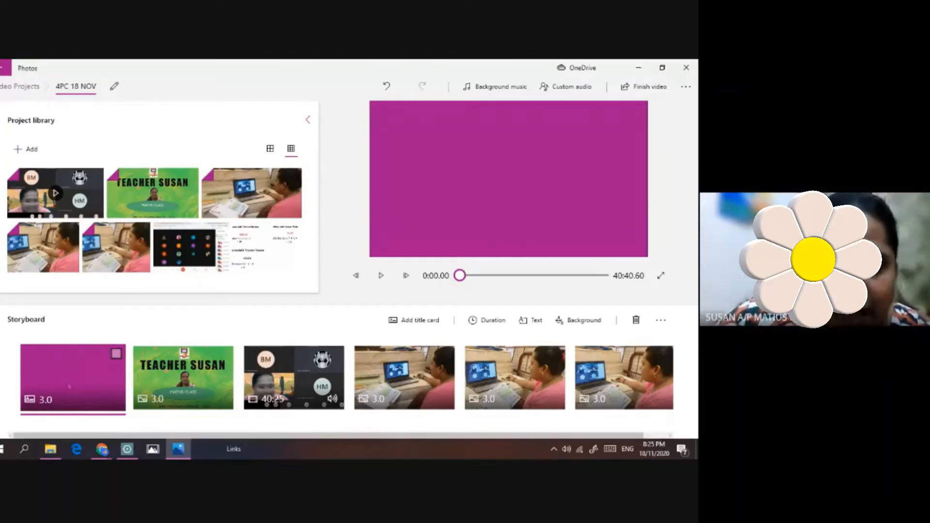
click(115, 354)
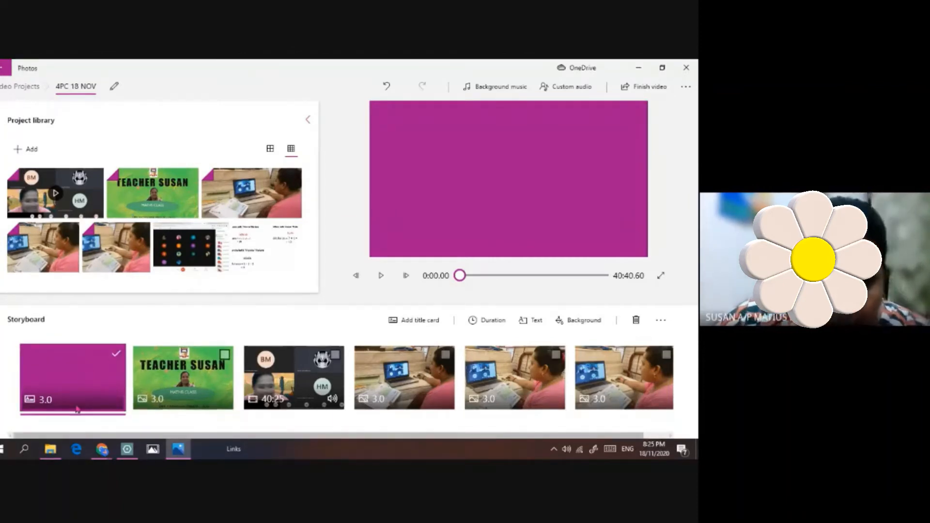
click(532, 323)
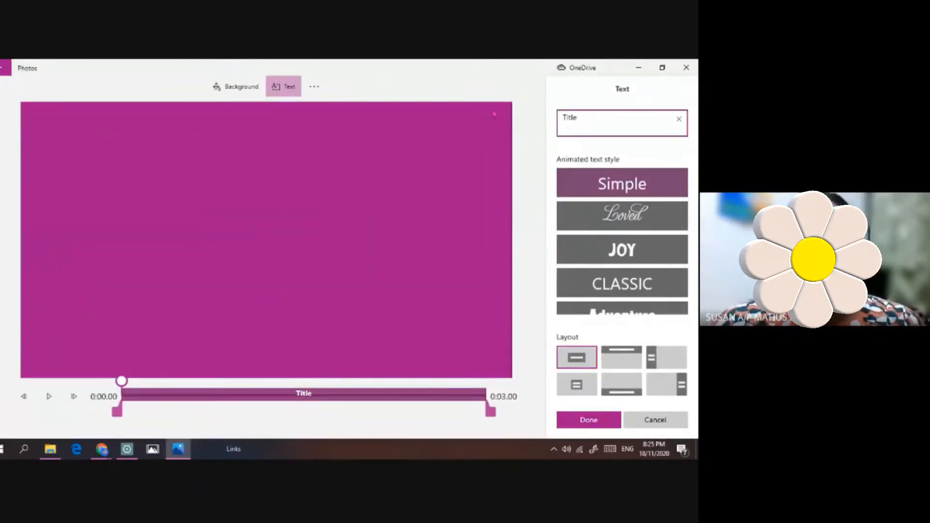
click(237, 92)
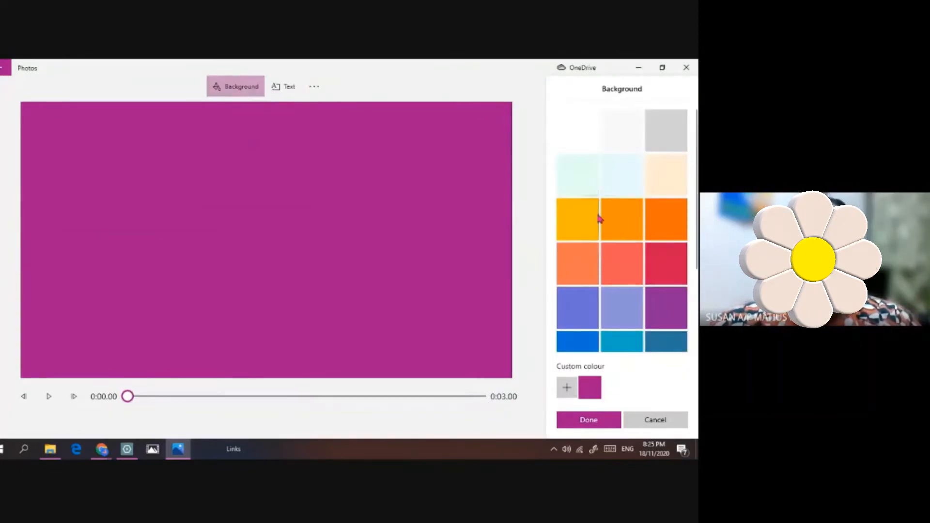
scroll(608, 302, down, 3)
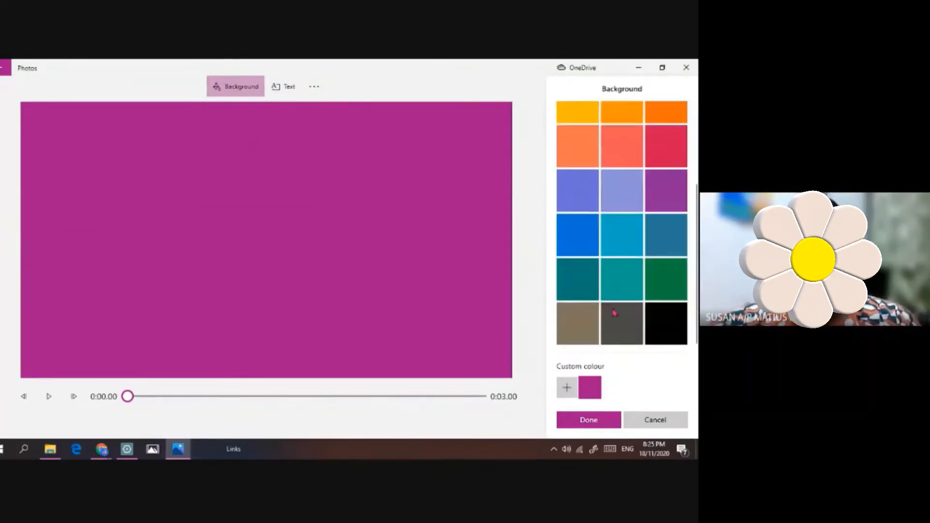
click(634, 272)
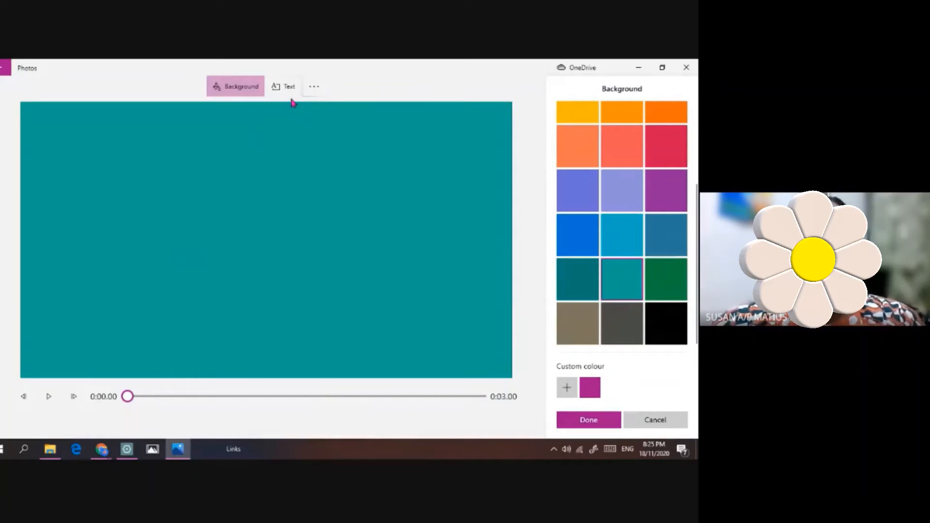
Replace the title card's placeholder text with KELAS DALAM TALIAN
click(288, 94)
click(585, 126)
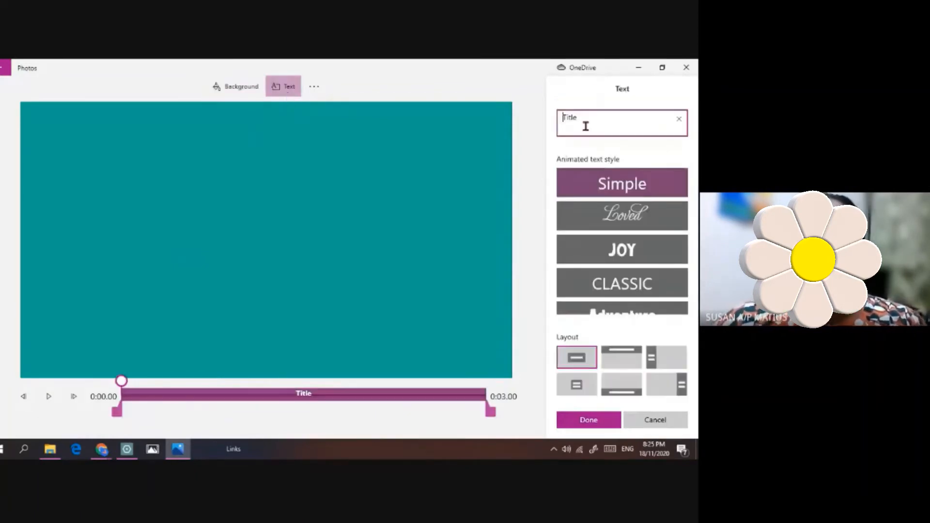
key(BackSpace)
key(BackSpace)
key(BackSpace)
key(BackSpace)
key(BackSpace)
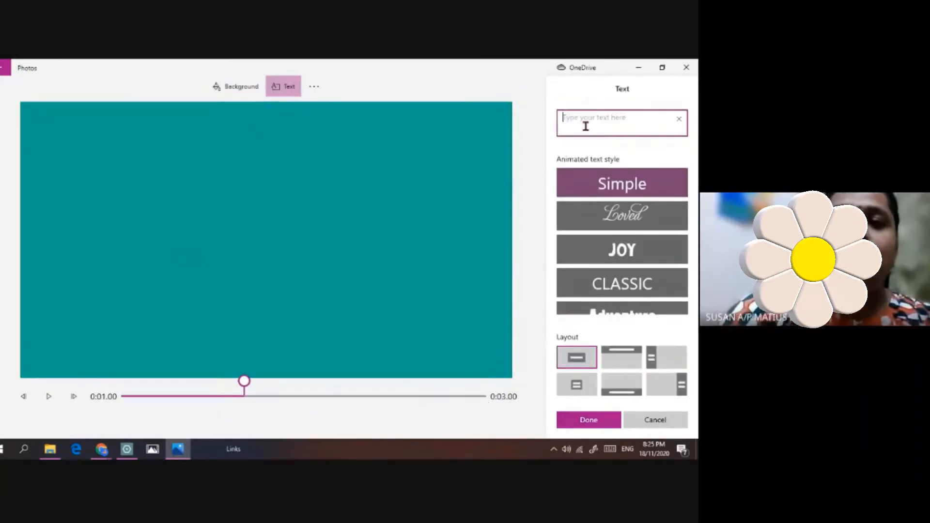
text(KELAS )
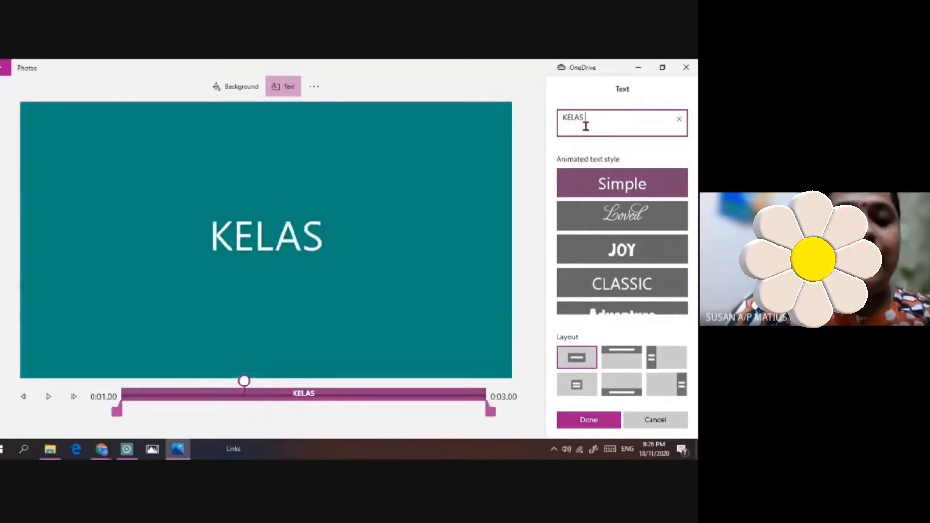
text(DALAM TALIANM)
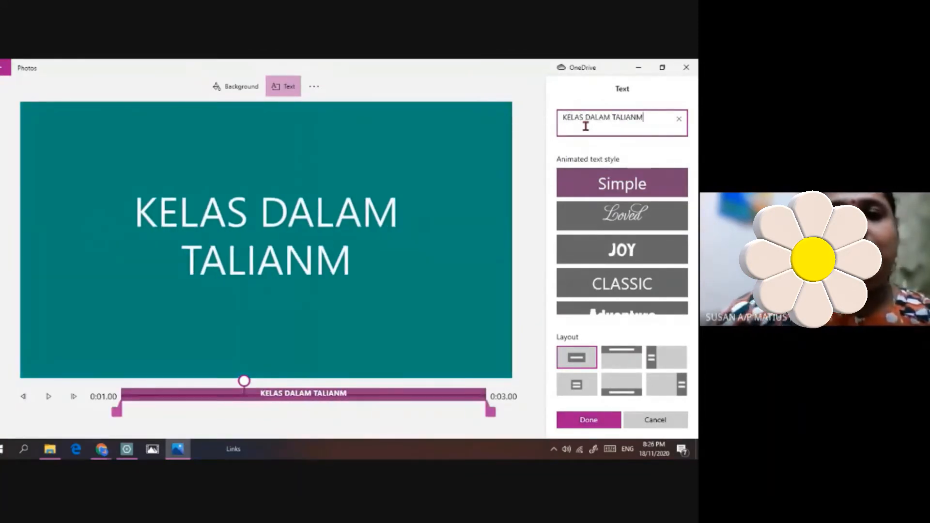
key(BackSpace)
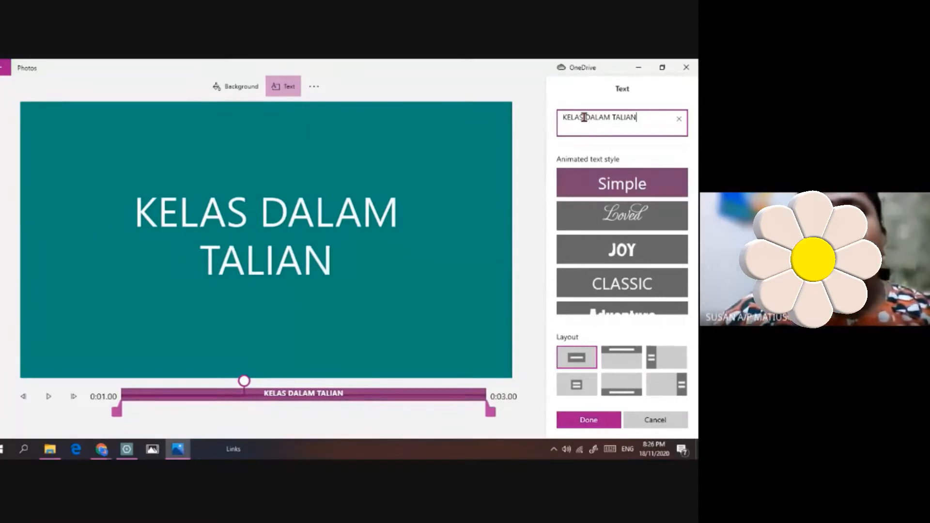
drag(584, 122, 580, 122)
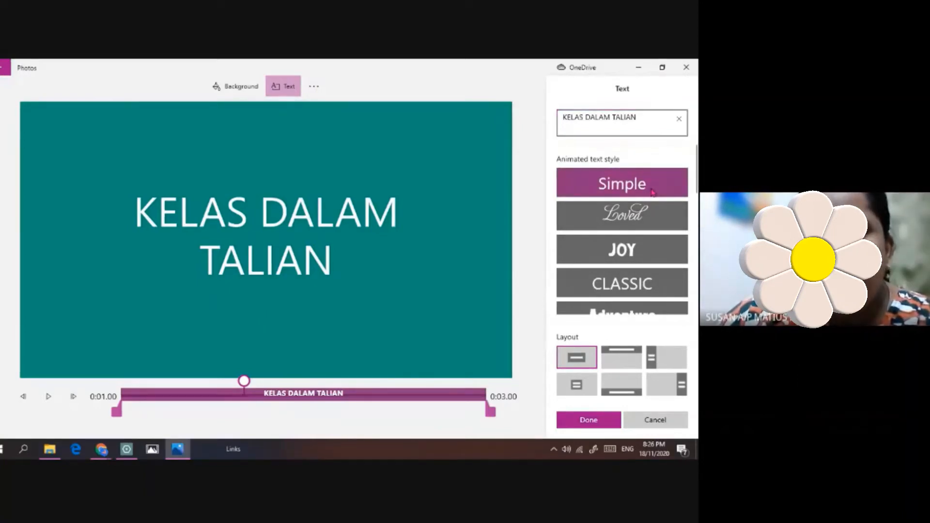
Try the animated text styles from Loved to Fine Print on the KELAS DALAM TALIAN title
click(649, 224)
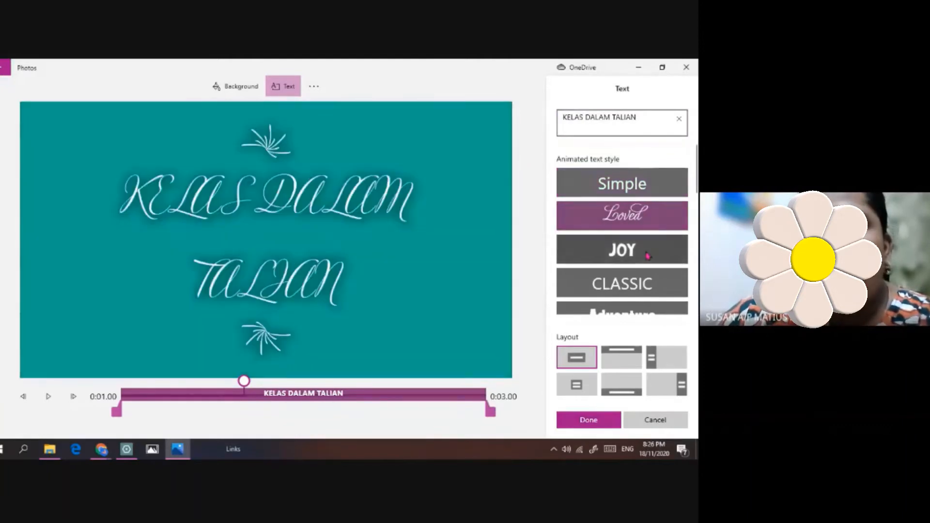
click(647, 255)
click(644, 284)
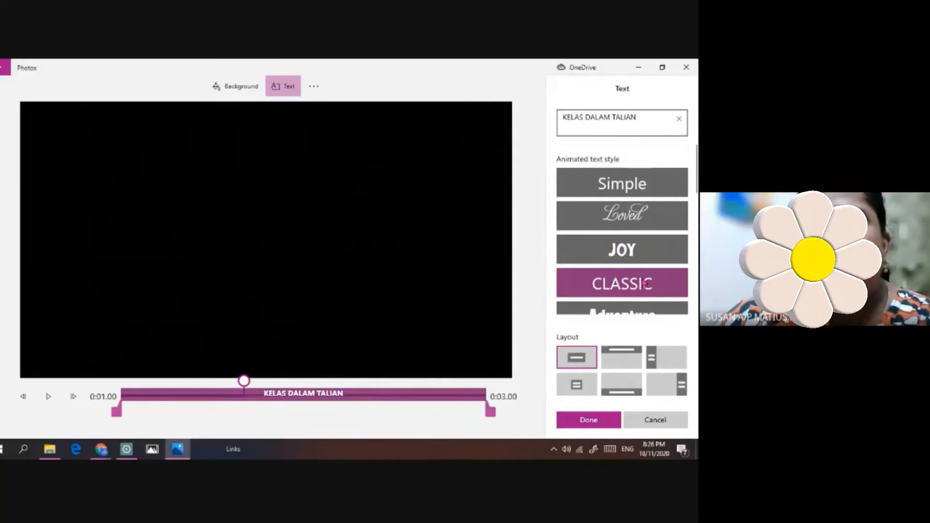
scroll(645, 283, down, 2)
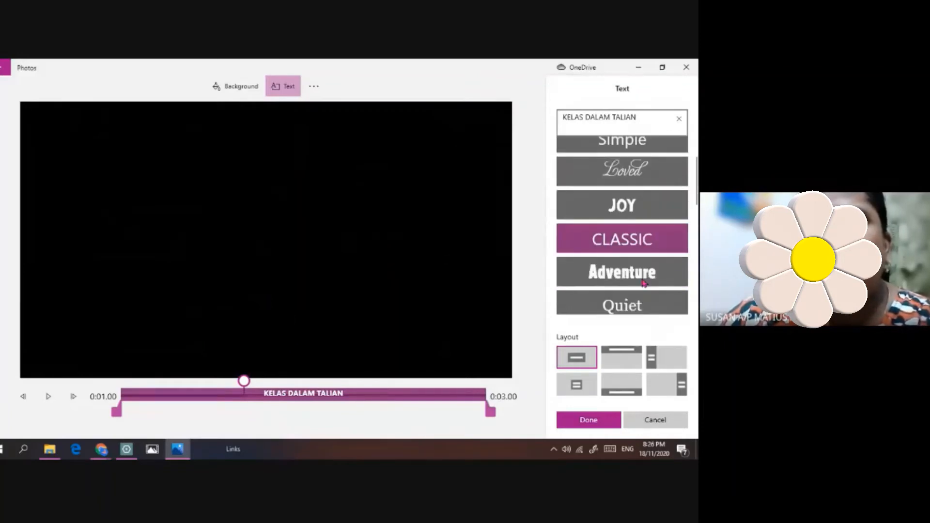
click(645, 284)
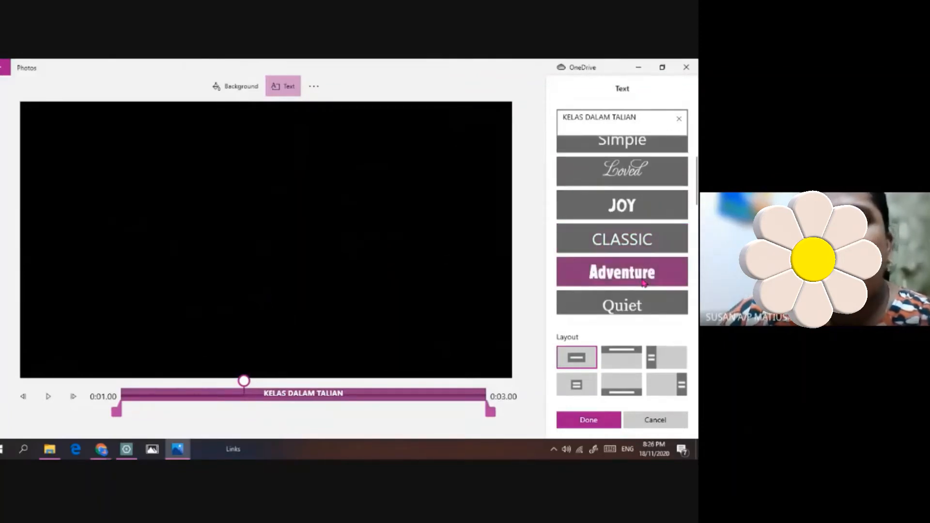
click(639, 303)
scroll(639, 302, down, 1)
click(638, 299)
scroll(637, 301, down, 3)
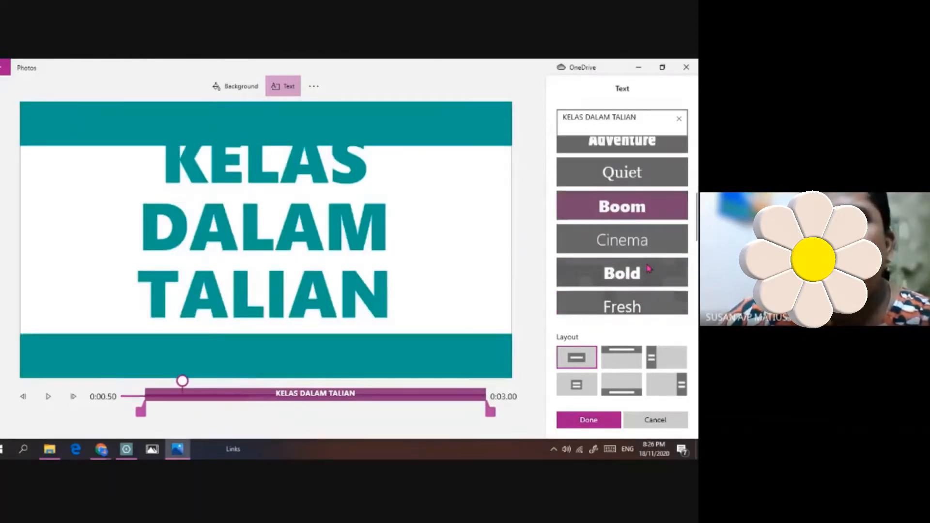
click(656, 241)
click(647, 275)
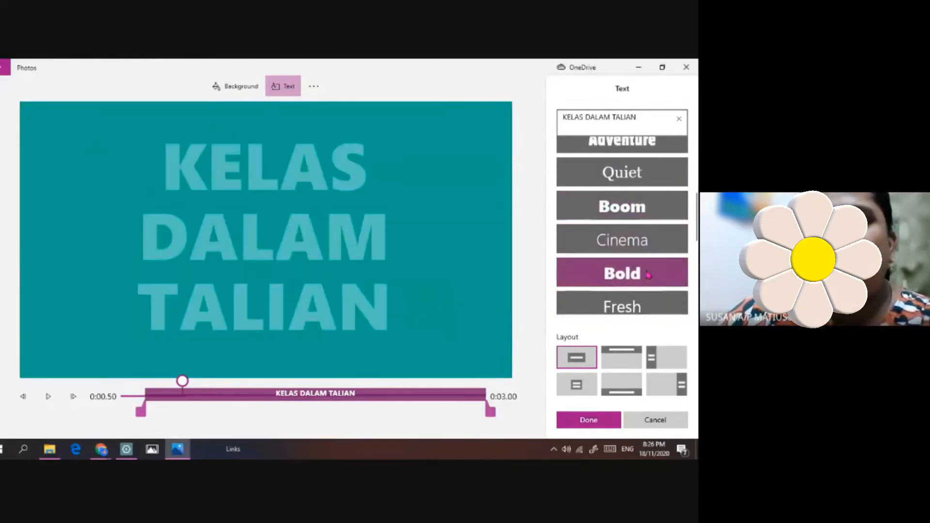
scroll(646, 273, down, 1)
click(646, 271)
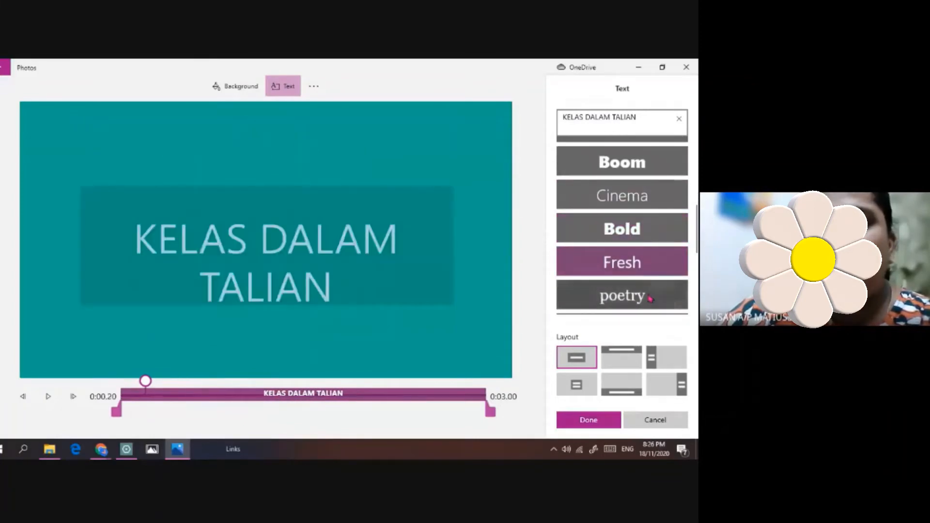
click(646, 293)
scroll(646, 281, down, 3)
click(645, 241)
click(645, 272)
click(644, 309)
scroll(641, 306, down, 1)
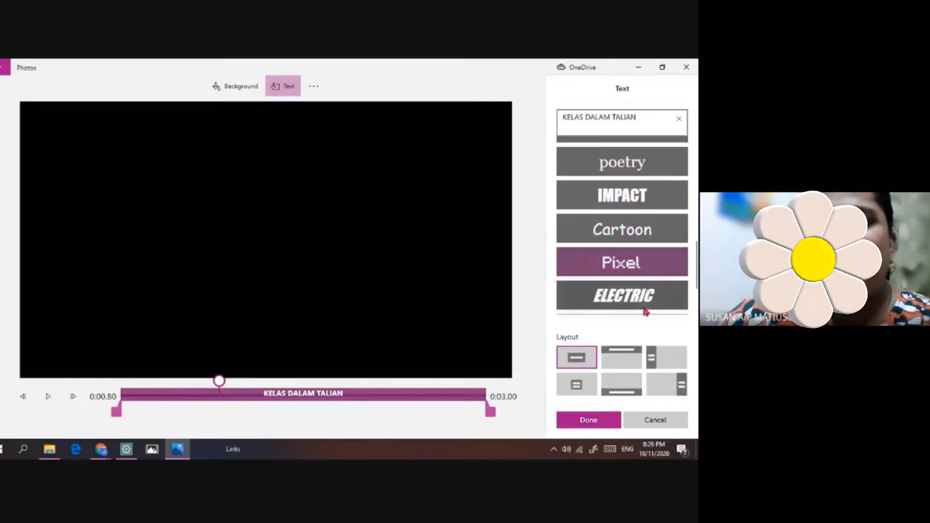
click(637, 298)
scroll(638, 299, down, 2)
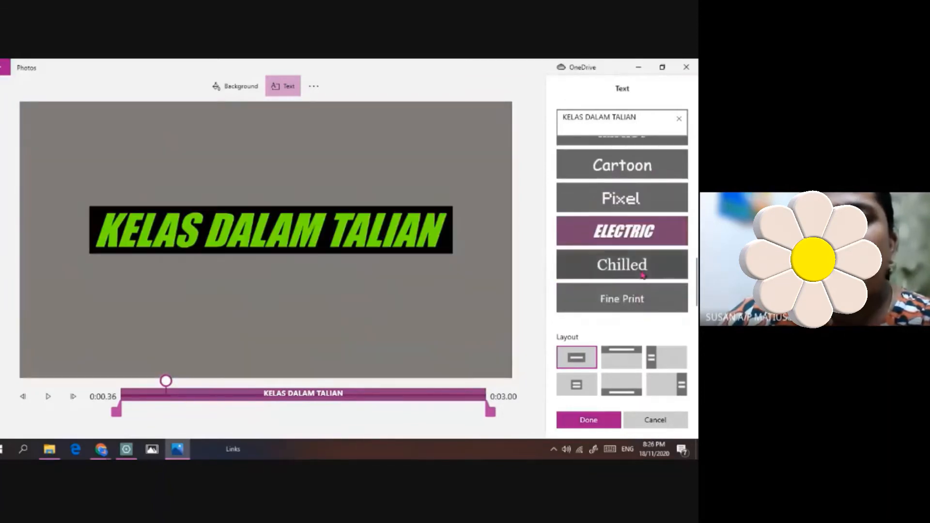
click(635, 266)
click(650, 304)
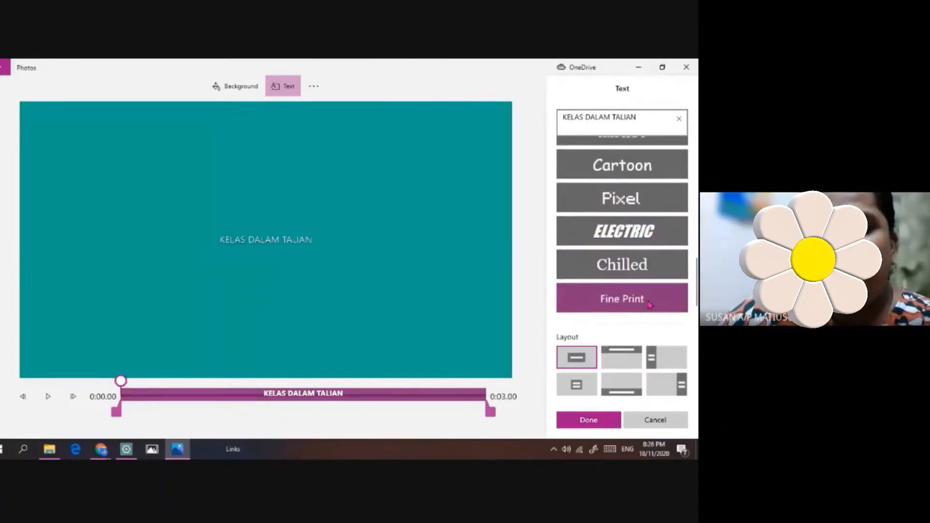
Apply the Pixel animated text style to the KELAS DALAM TALIAN title
click(647, 265)
click(639, 230)
click(635, 200)
scroll(633, 242, up, 5)
scroll(634, 243, up, 3)
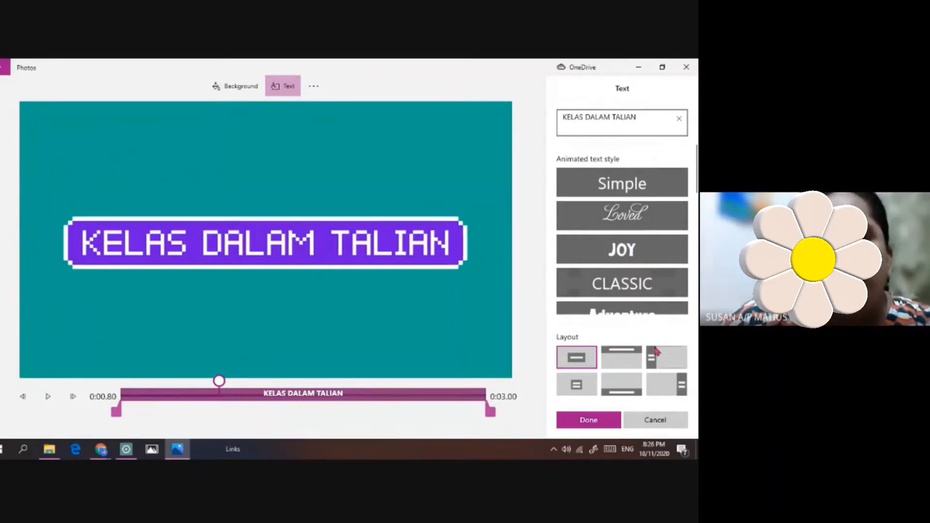
Try the available layouts for the title text and set it to the Top layout
scroll(622, 227, down, 3)
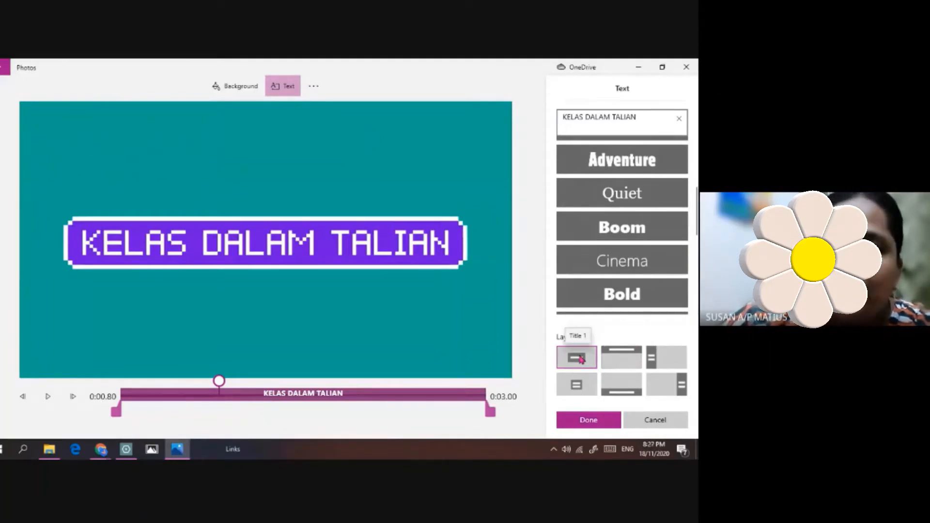
click(622, 358)
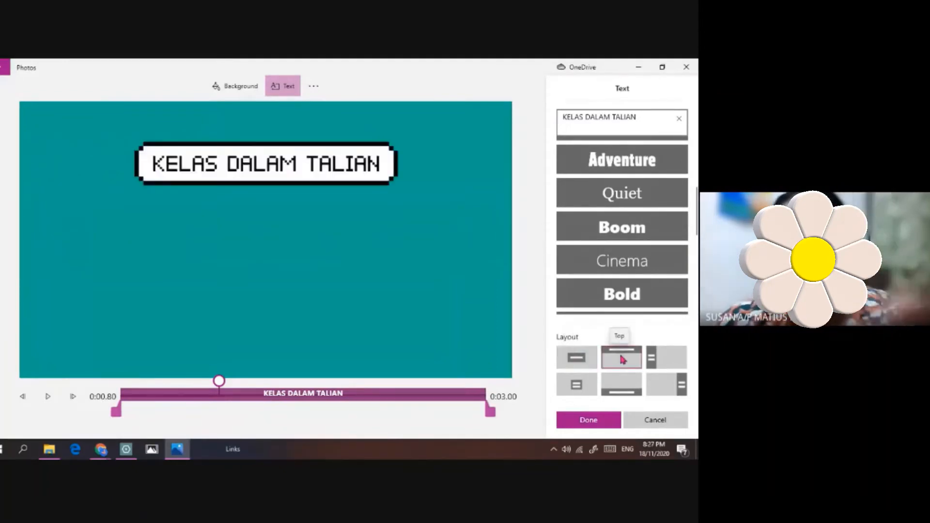
click(664, 362)
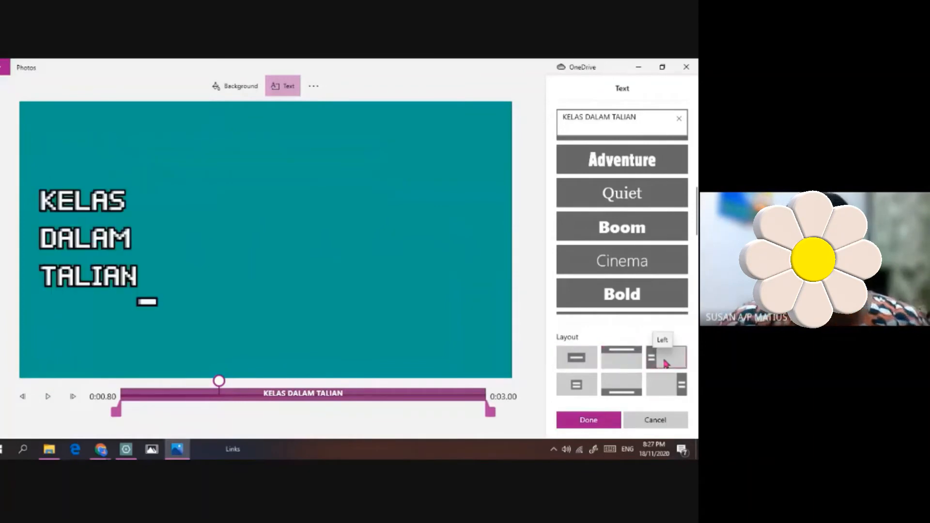
click(576, 385)
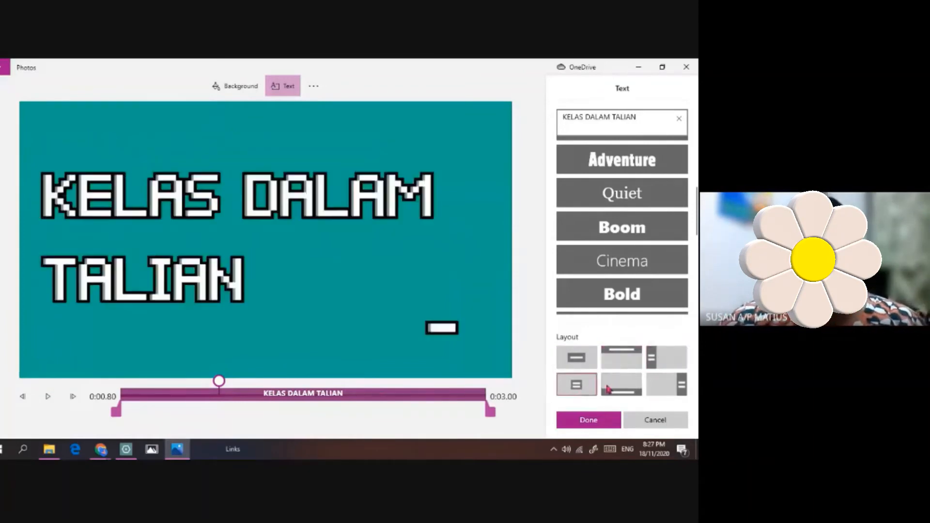
click(640, 386)
click(647, 385)
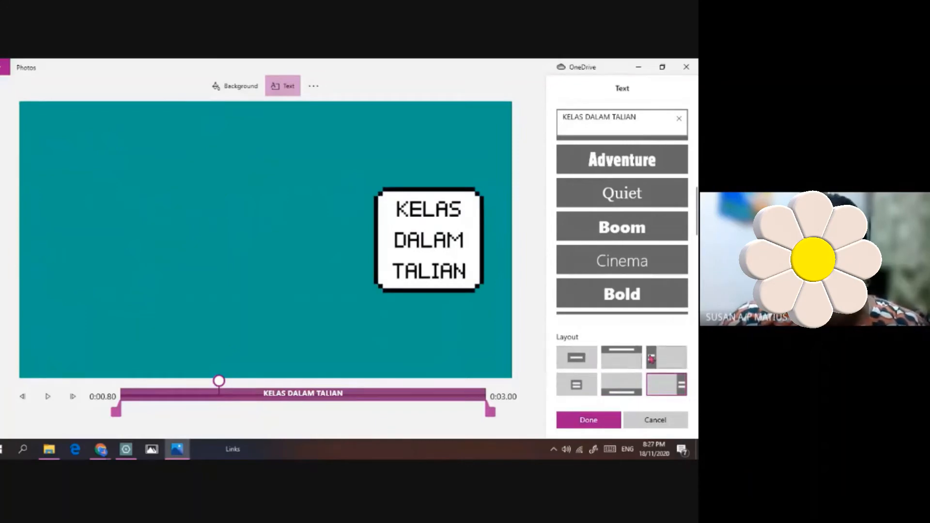
click(624, 362)
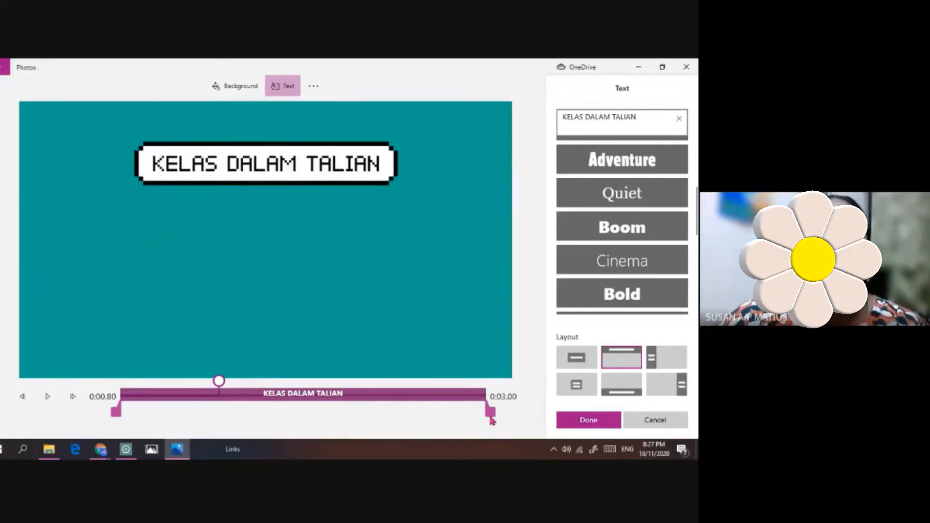
Try starting the title text at about 0:00.80, check the preview before it, and restore its start to the card's beginning
mouse_move(119, 412)
mouse_down()
mouse_move(233, 412)
mouse_move(151, 412)
mouse_move(118, 393)
mouse_up()
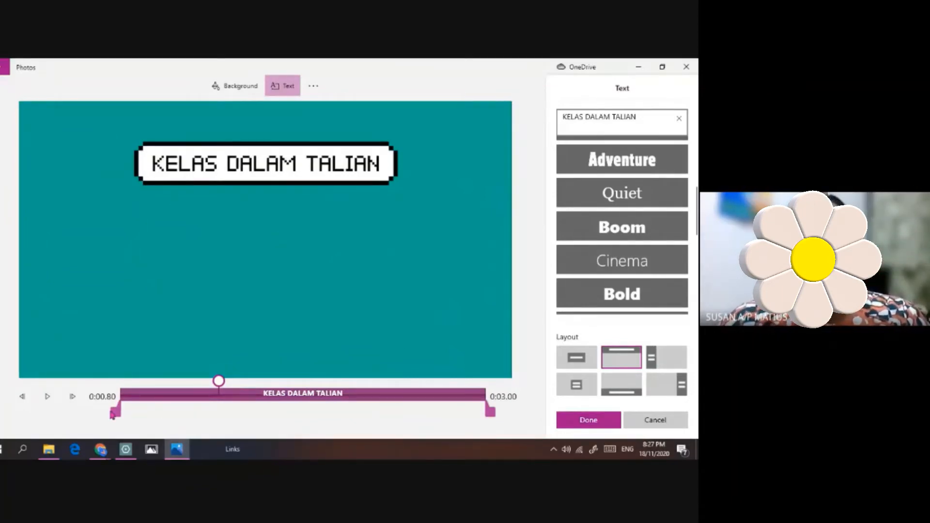
drag(118, 415, 208, 417)
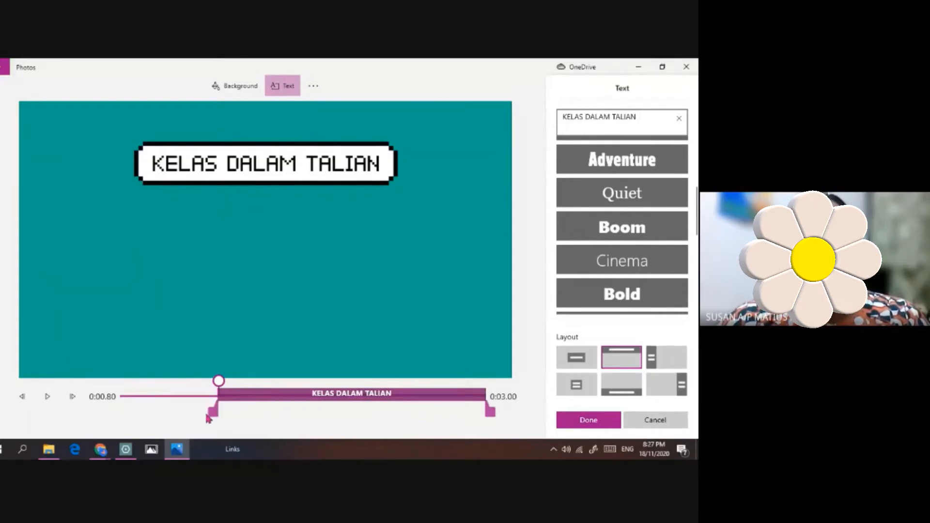
mouse_move(219, 381)
mouse_down()
mouse_move(131, 381)
mouse_move(218, 381)
mouse_up()
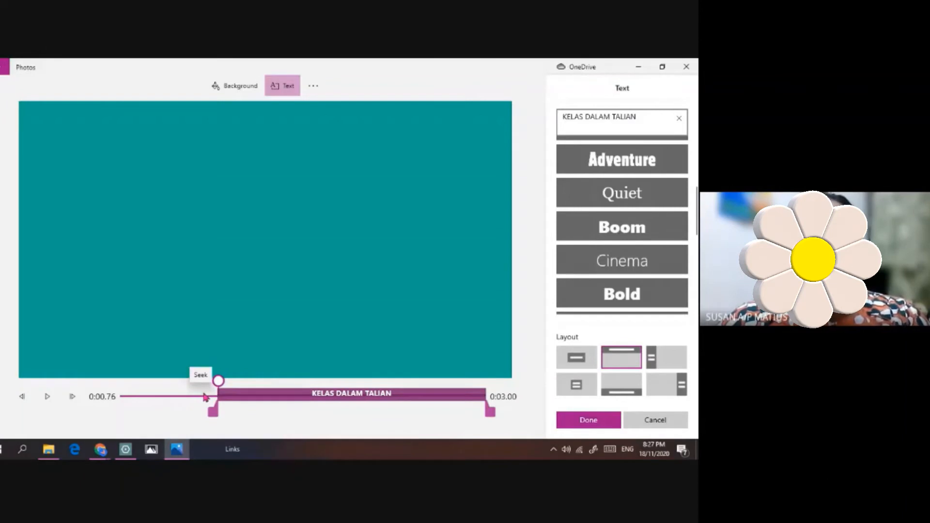
click(139, 396)
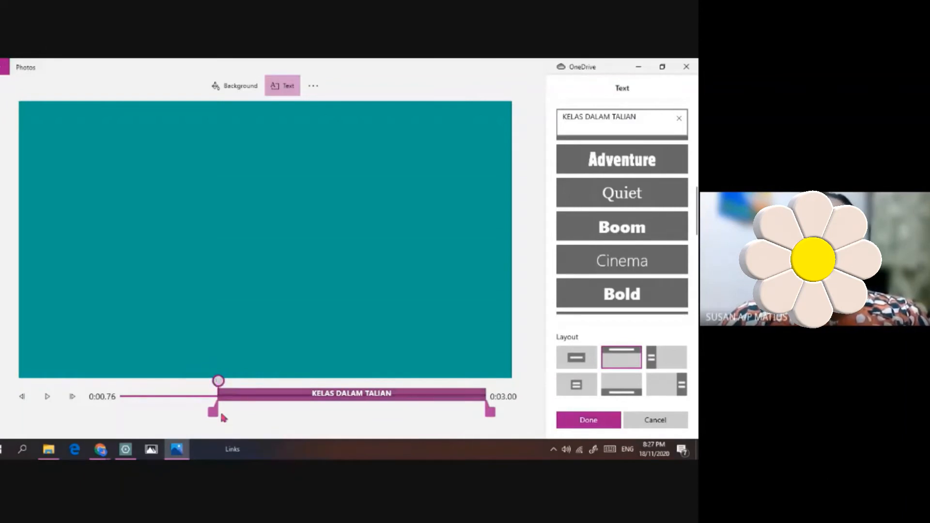
drag(213, 413, 115, 413)
Preview the title animation from the start to about 0:01.53 and accept the text settings
drag(139, 382, 120, 390)
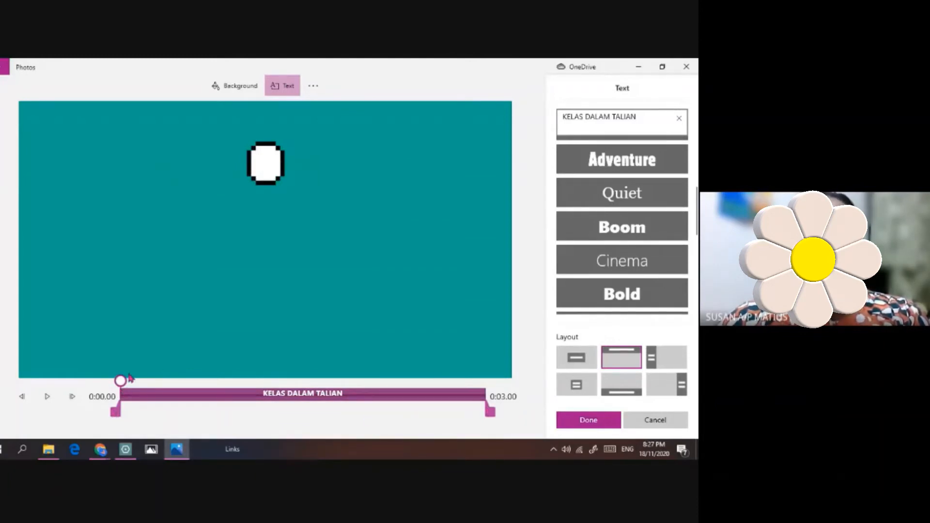
drag(121, 381, 309, 394)
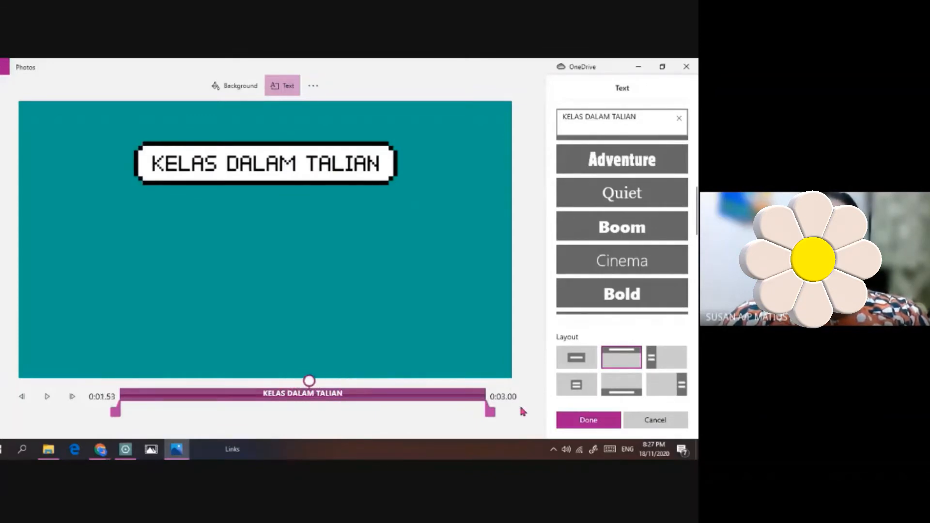
click(588, 420)
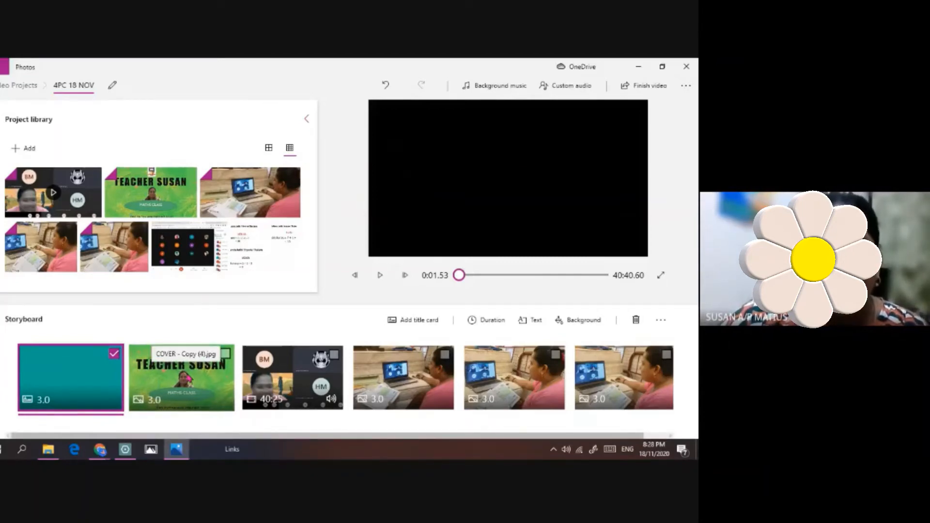
Select only the green cover picture in the storyboard and set its duration to 7 sec
click(114, 353)
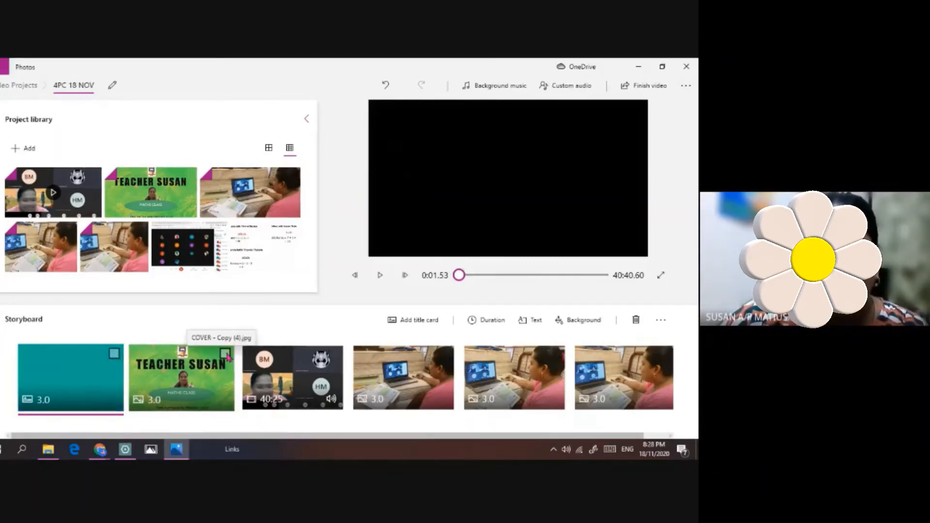
click(225, 354)
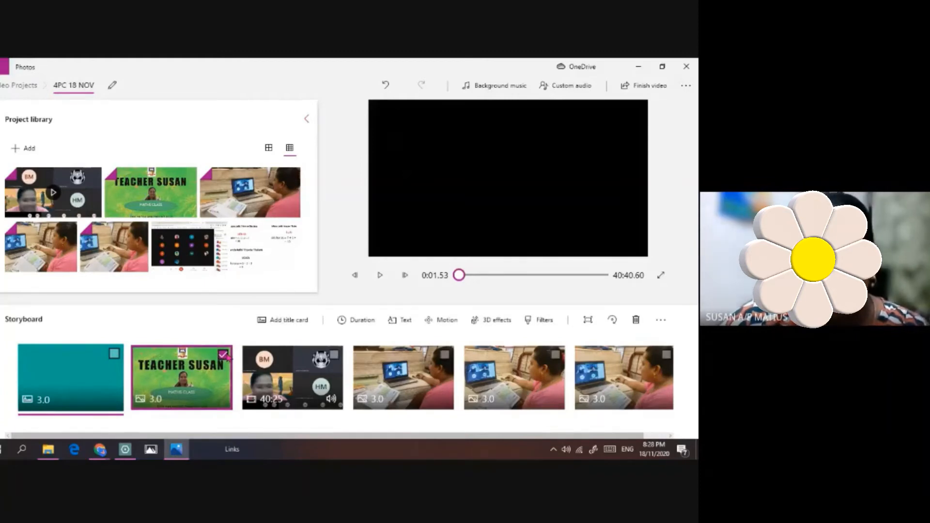
click(115, 354)
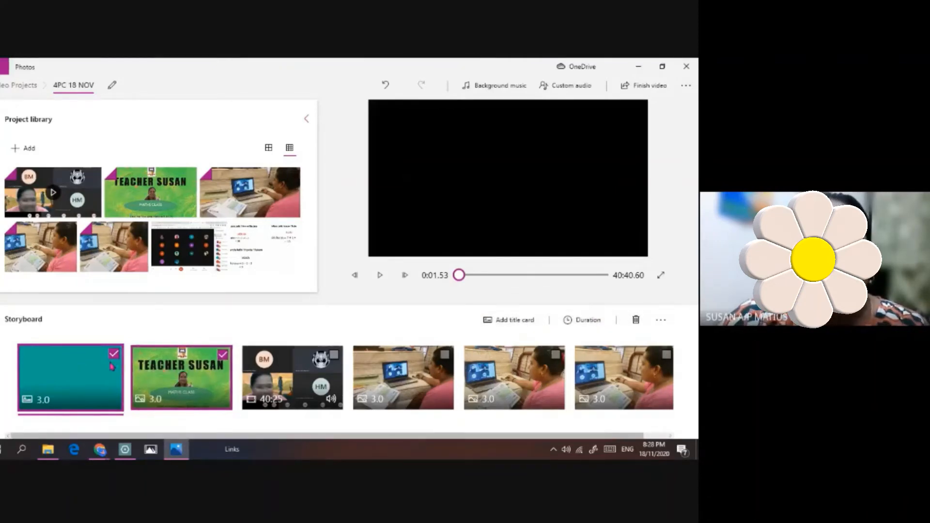
click(201, 378)
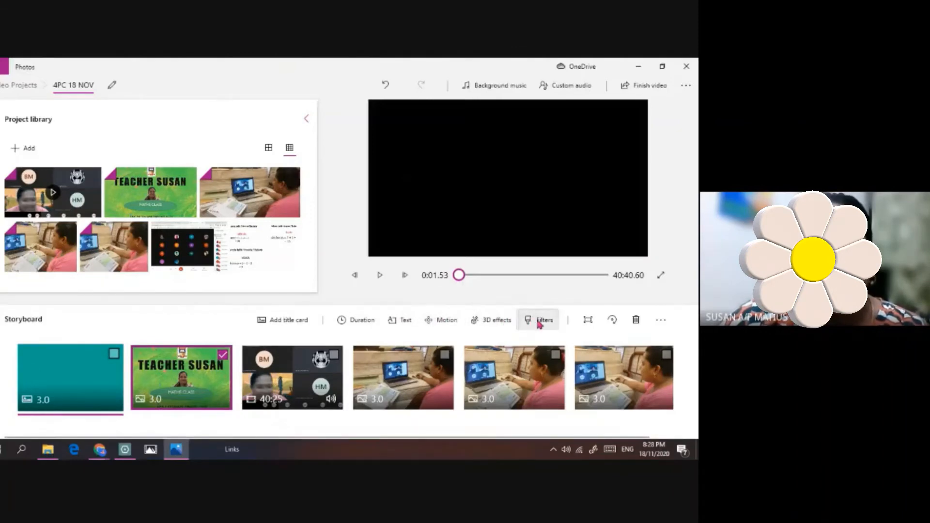
click(378, 327)
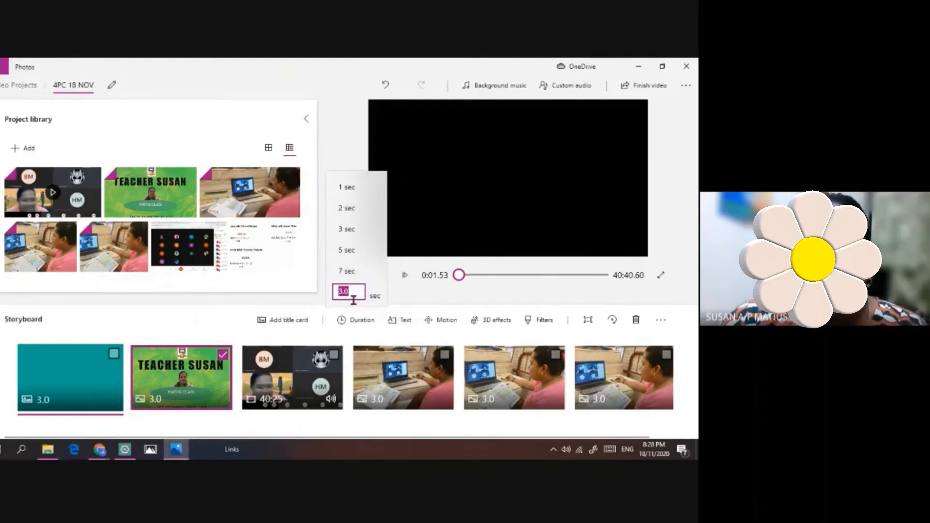
click(346, 272)
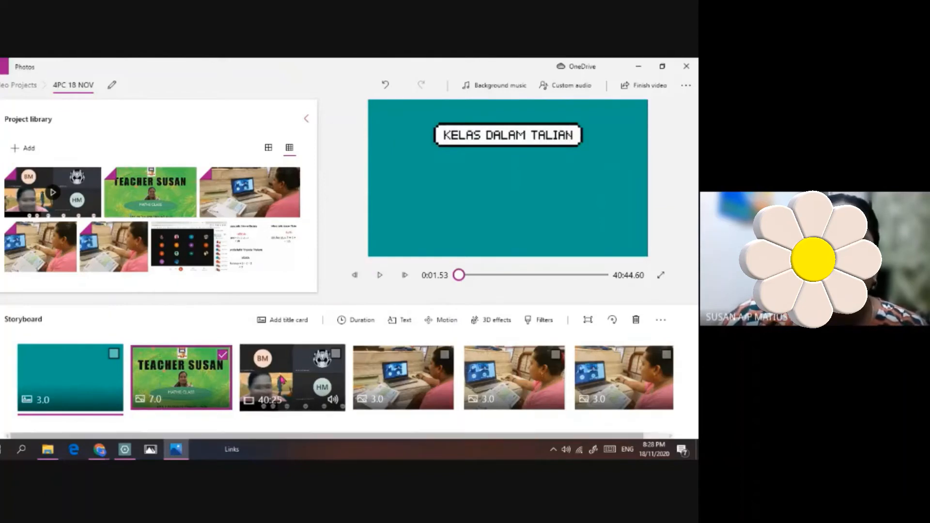
Add the text 18 NOV 2020 to the selected green cover picture
click(405, 321)
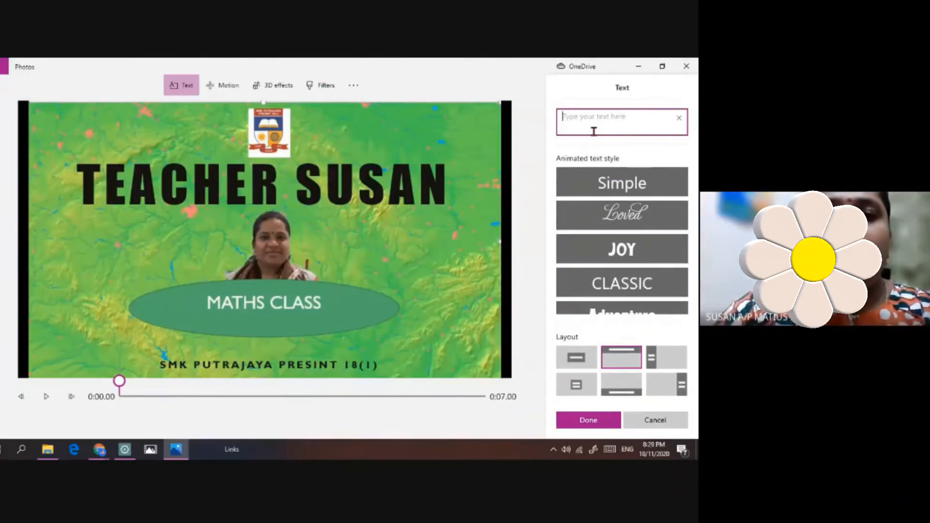
text(18)
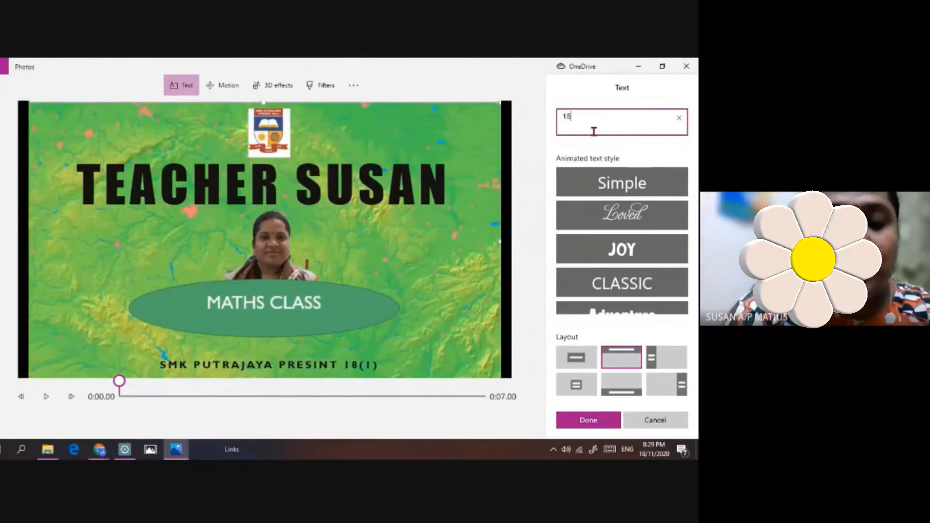
text( NOV 2020)
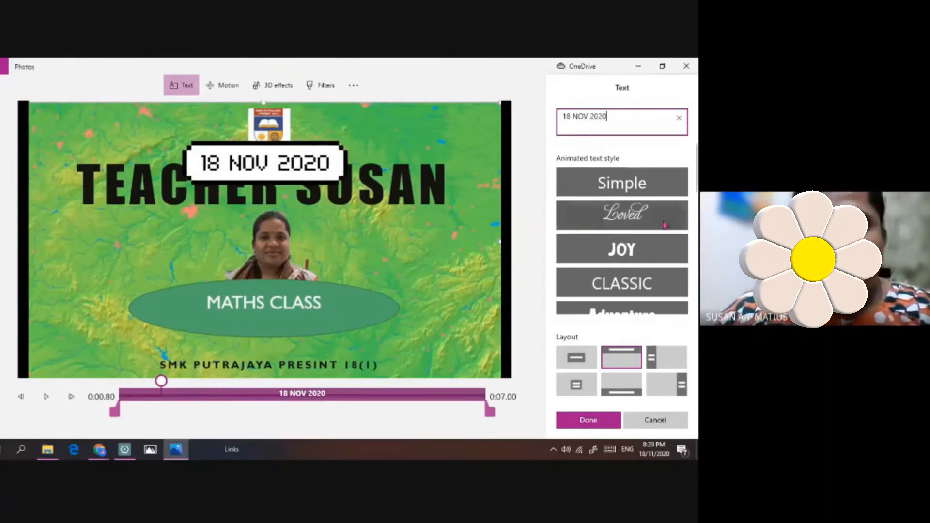
Give the date text the Simple style and the Bottom layout, and extend it to the picture's full 7 seconds
click(646, 251)
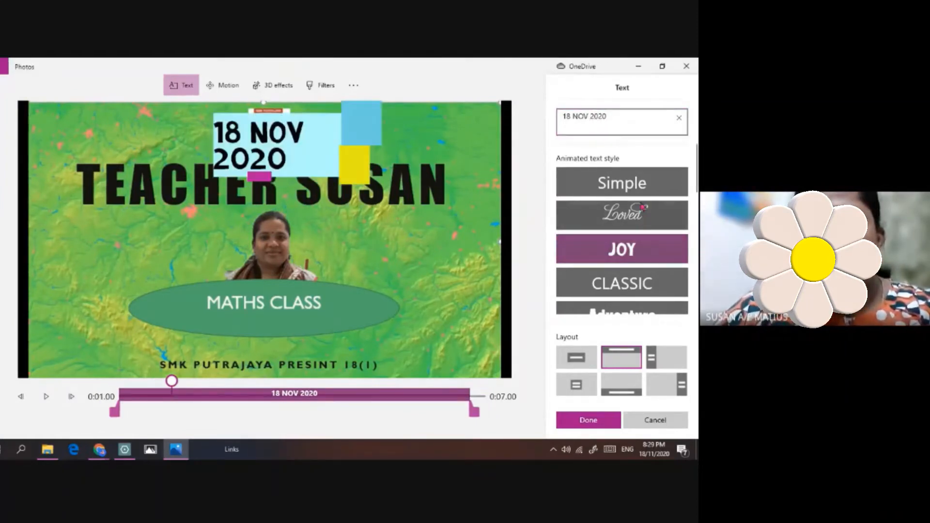
click(634, 188)
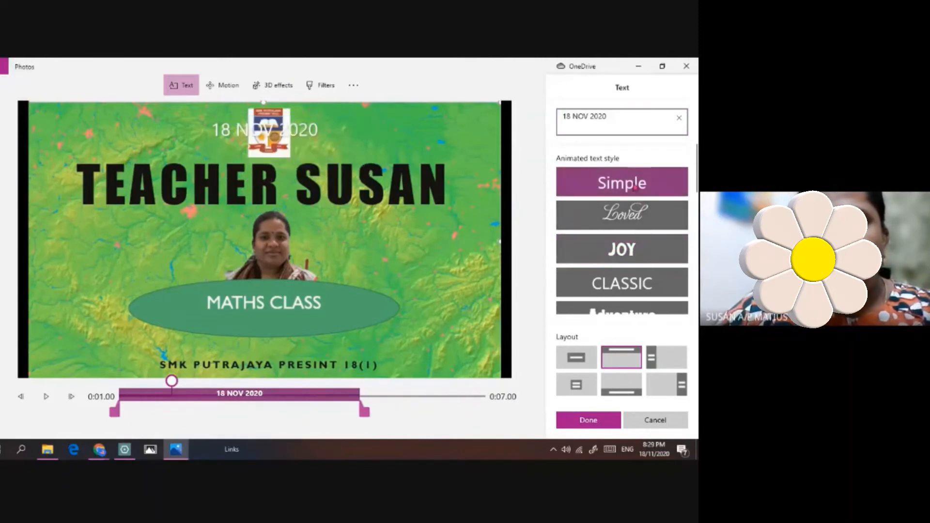
click(628, 392)
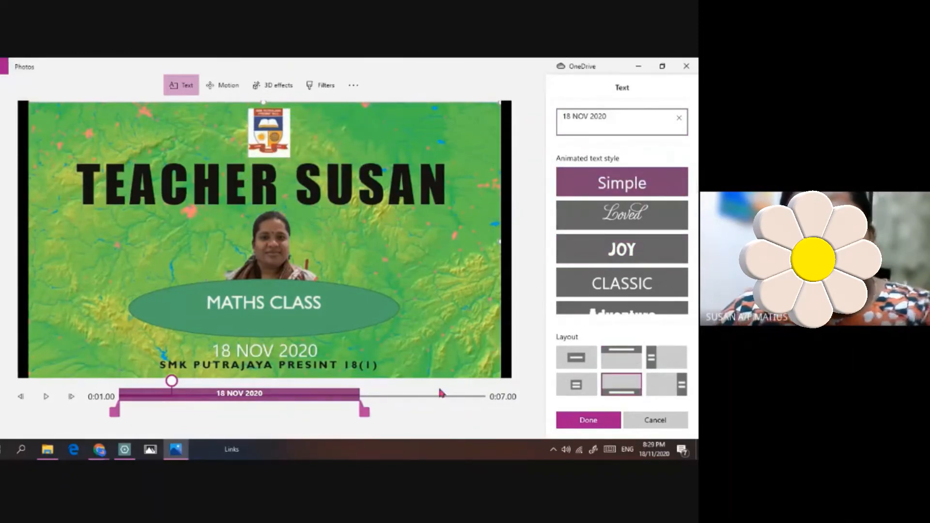
drag(364, 412, 491, 413)
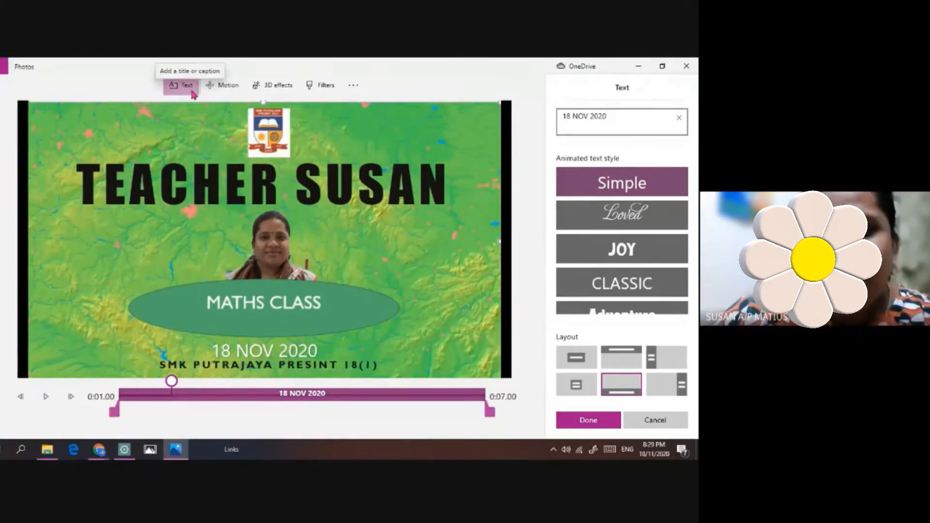
Try the Zoom in centre and Zoom out centre motions on the cover picture, restore None, and accept the date text
click(217, 89)
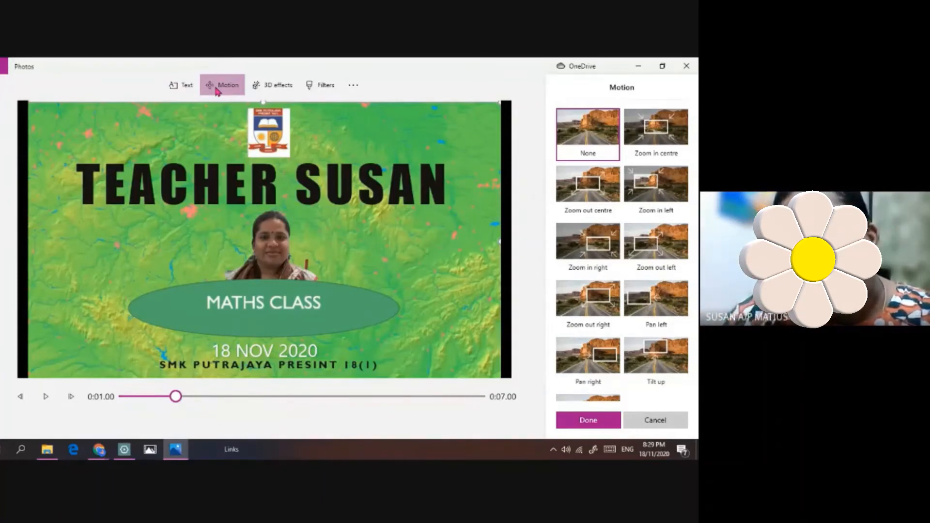
click(663, 129)
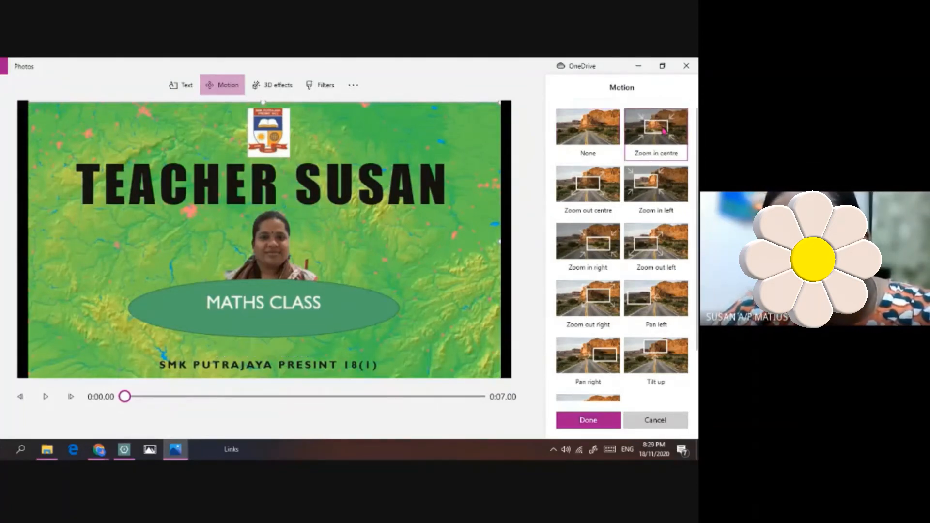
click(607, 190)
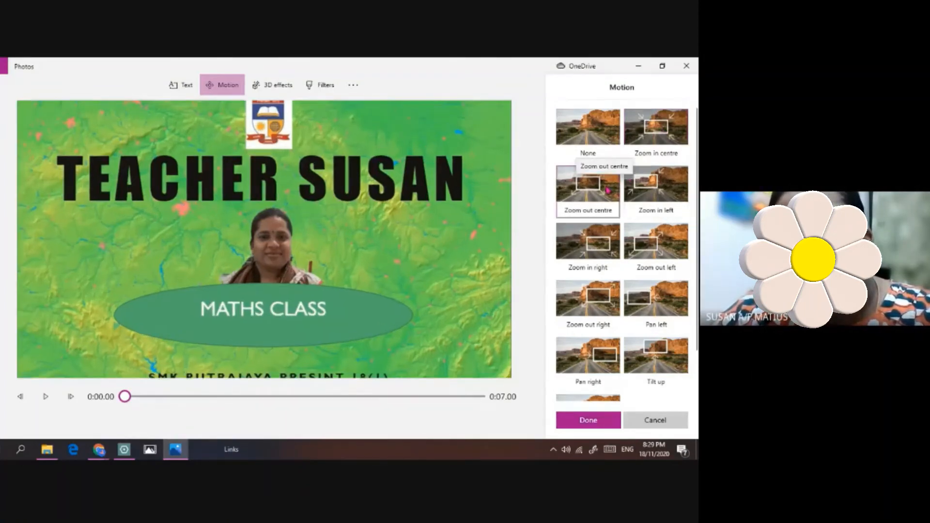
click(656, 138)
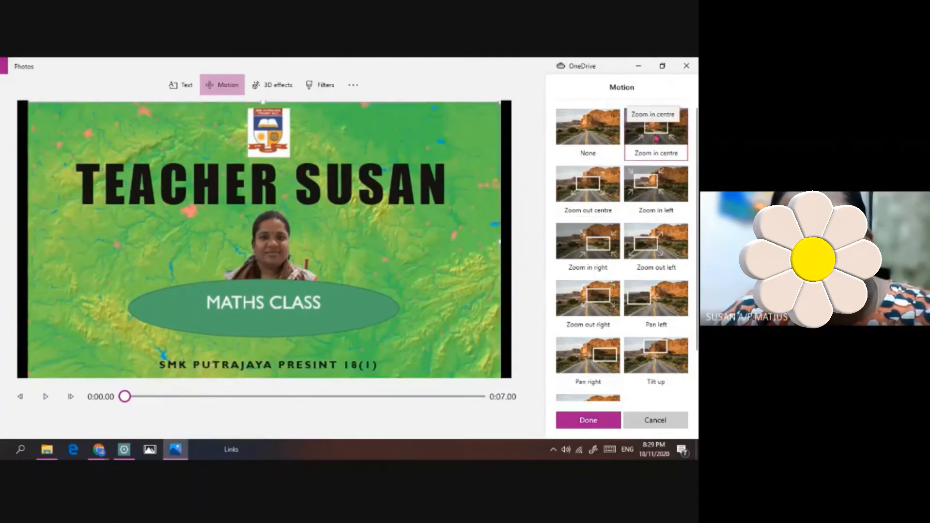
click(575, 140)
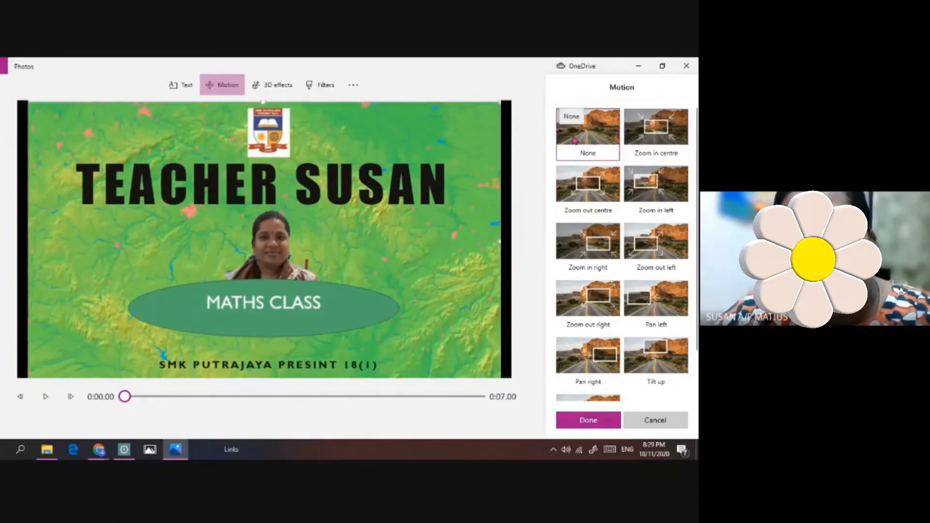
click(176, 86)
click(614, 427)
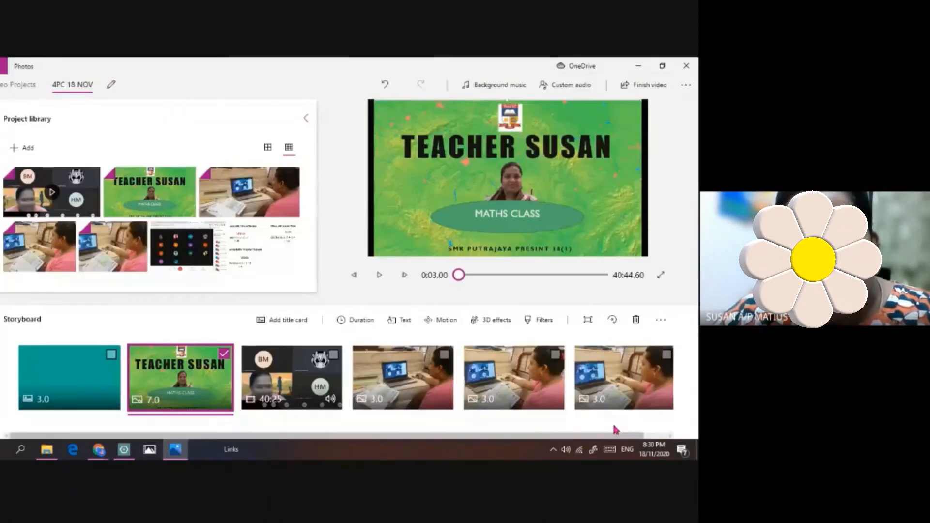
Reopen the date text, try the other available layouts including Right, Title 2 and Top, restore the Bottom layout, and accept it
click(445, 320)
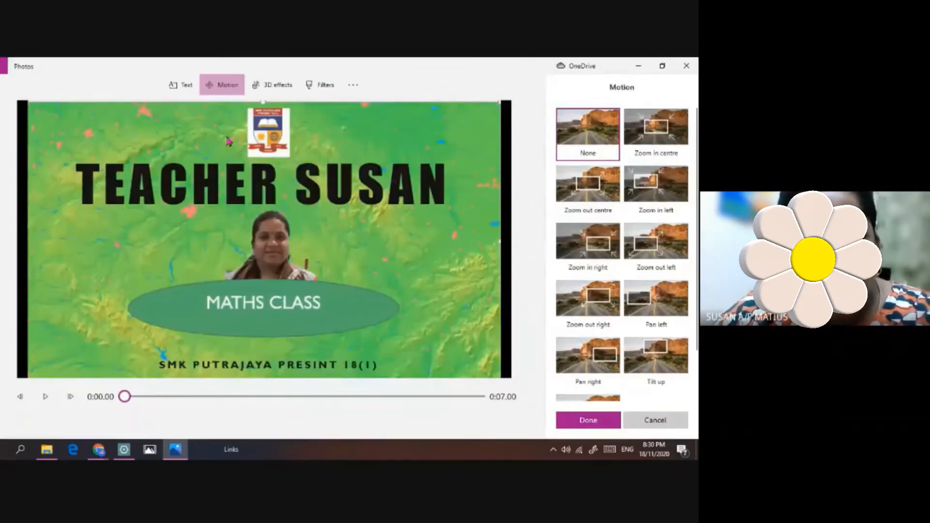
click(183, 92)
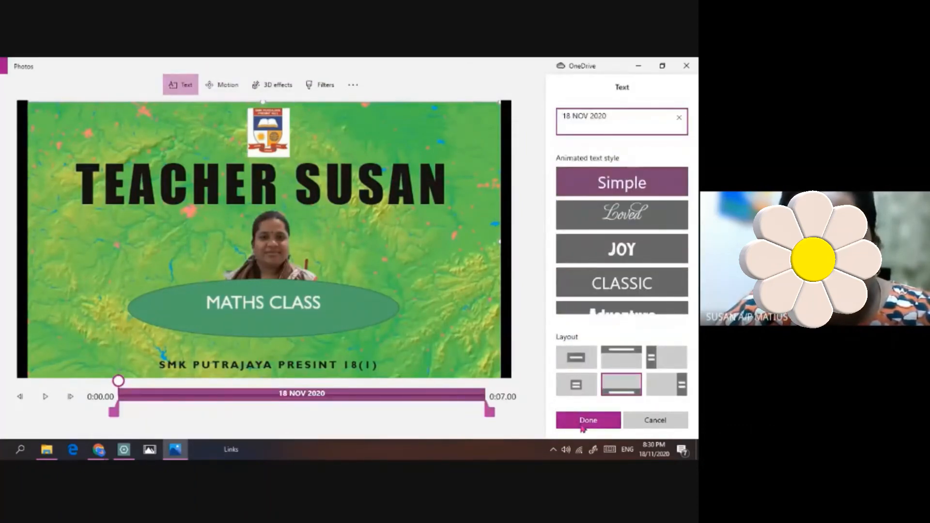
click(593, 364)
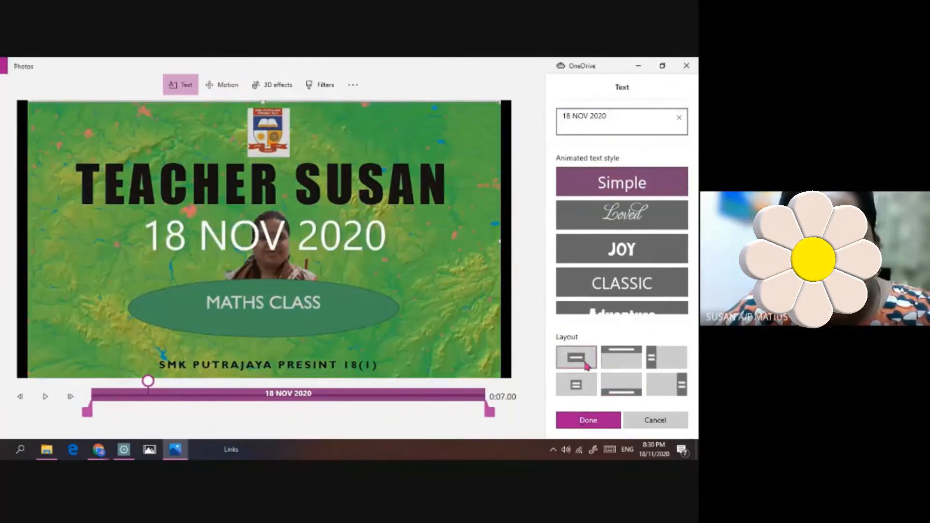
click(666, 357)
click(660, 385)
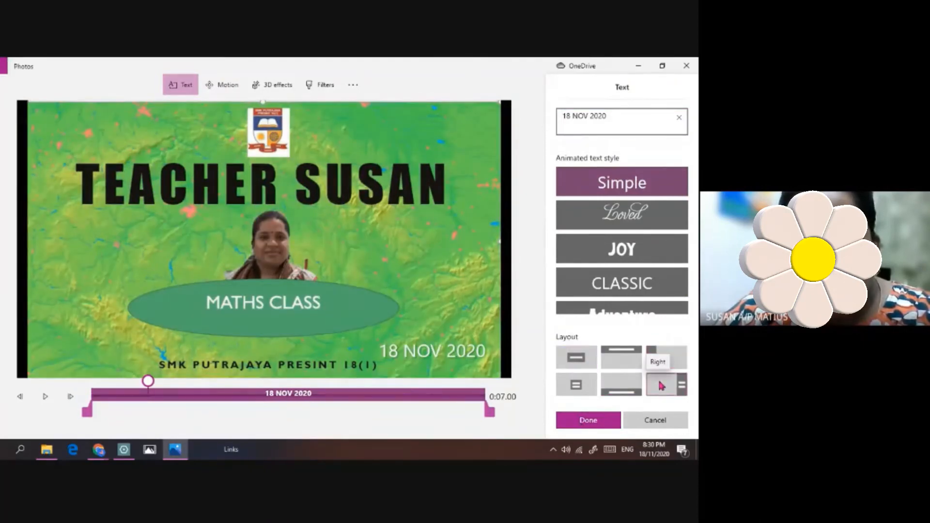
click(581, 359)
click(576, 386)
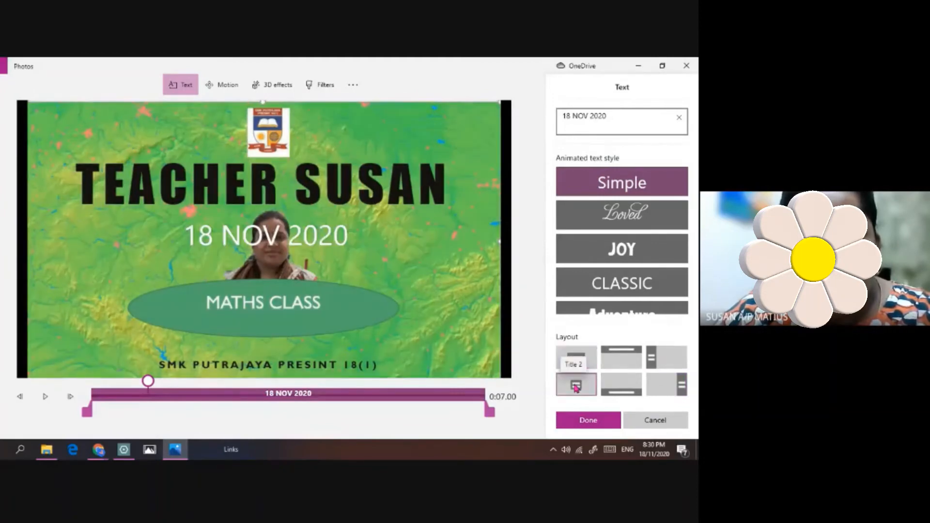
click(625, 360)
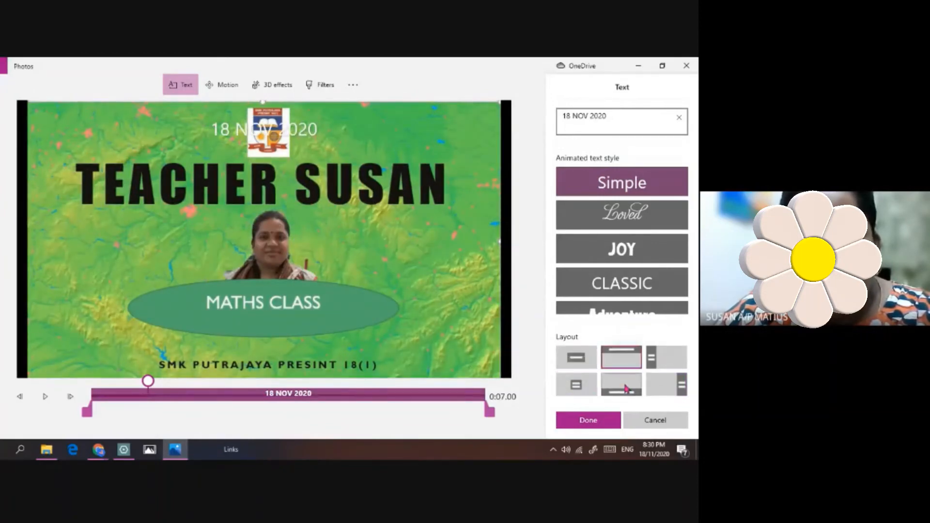
click(625, 388)
click(580, 421)
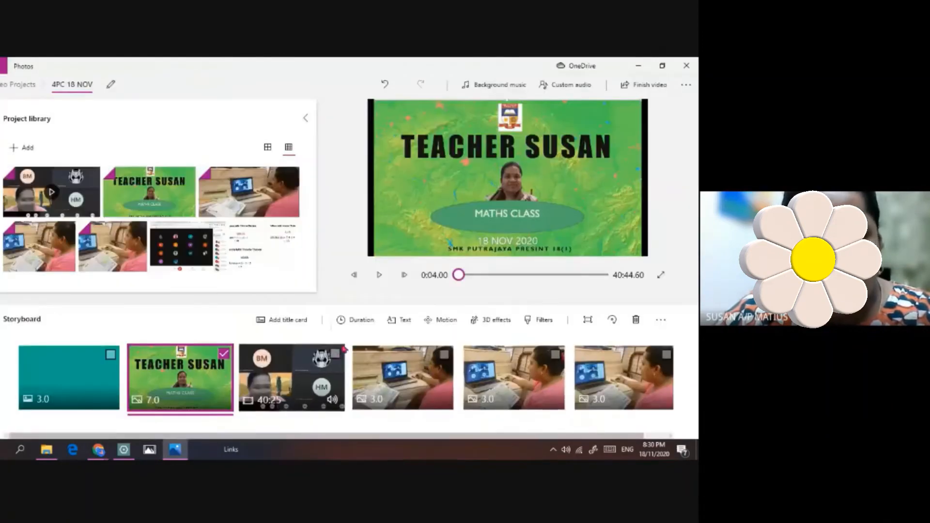
Try the Zoom in centre, Zoom in left, Zoom out left, Pan left, Pan right and Tilt up motions on the cover, and restore None
click(446, 321)
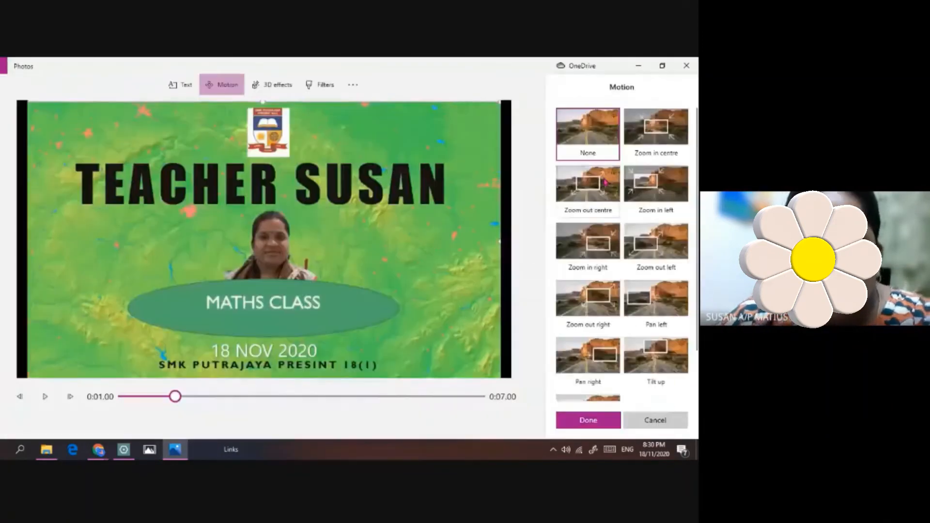
click(655, 151)
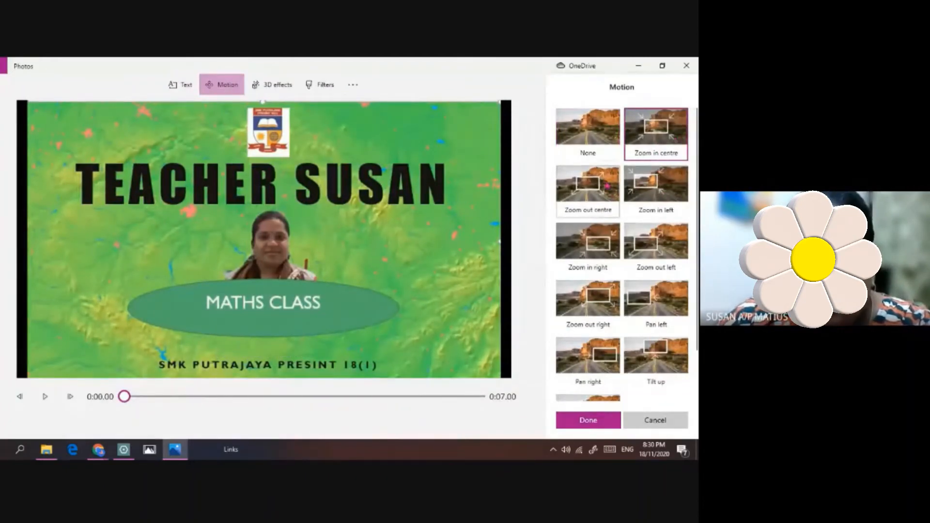
click(662, 191)
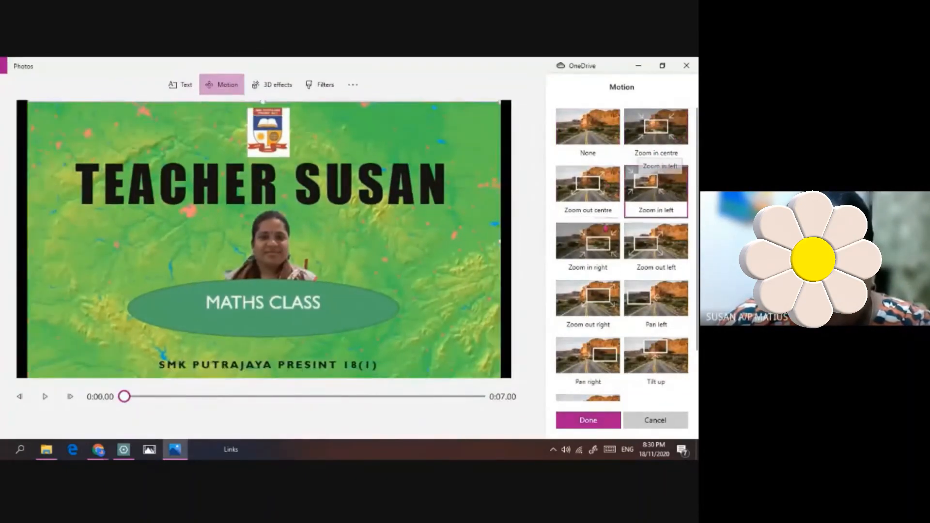
click(654, 252)
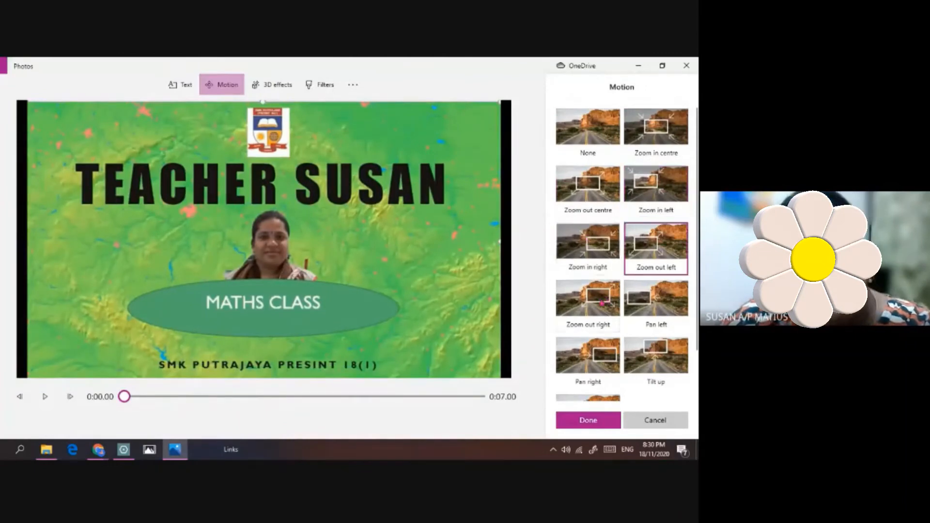
click(653, 302)
click(599, 362)
click(654, 360)
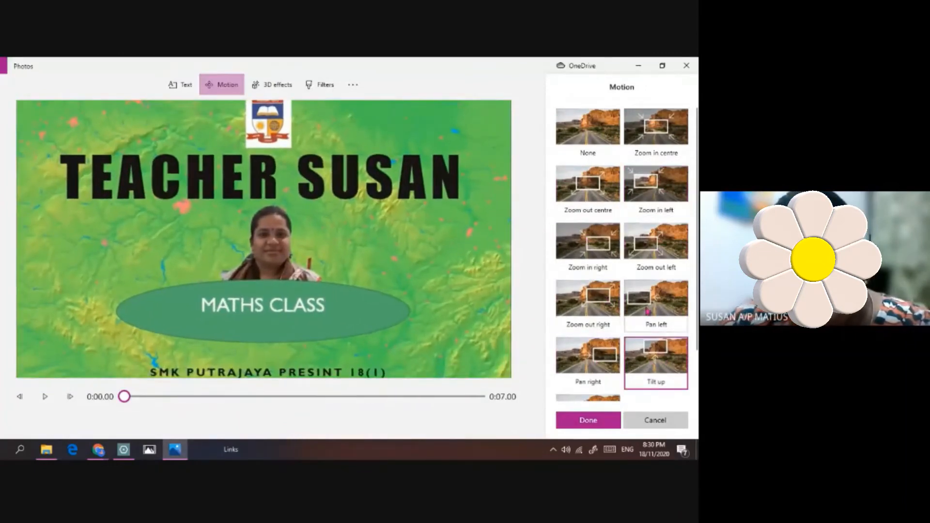
click(593, 139)
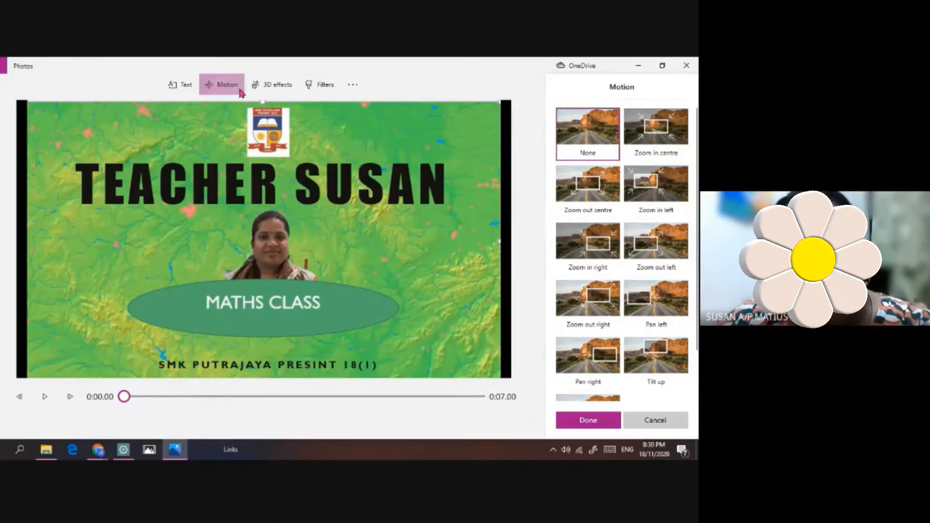
Add the Atomic motion 3D effect to the cover picture and place it to the left of the portrait, beside the MATHS CLASS oval
click(265, 92)
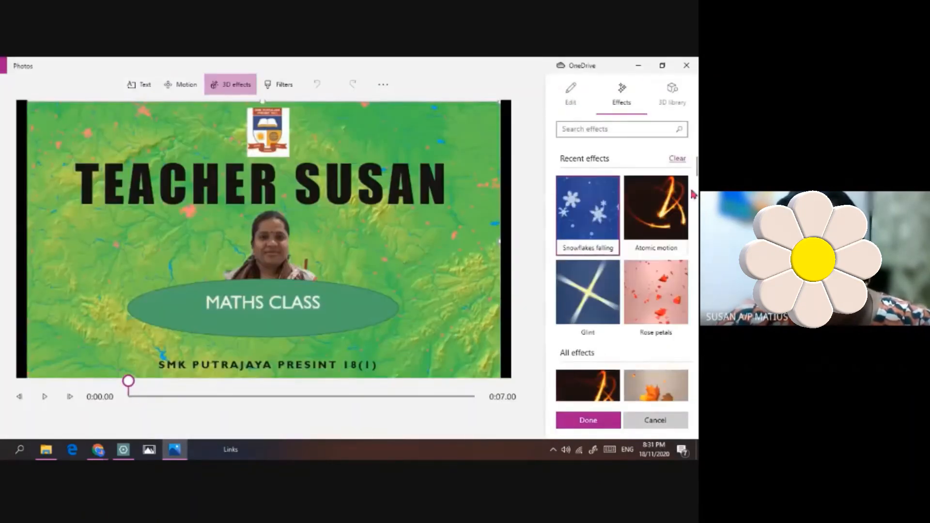
click(663, 226)
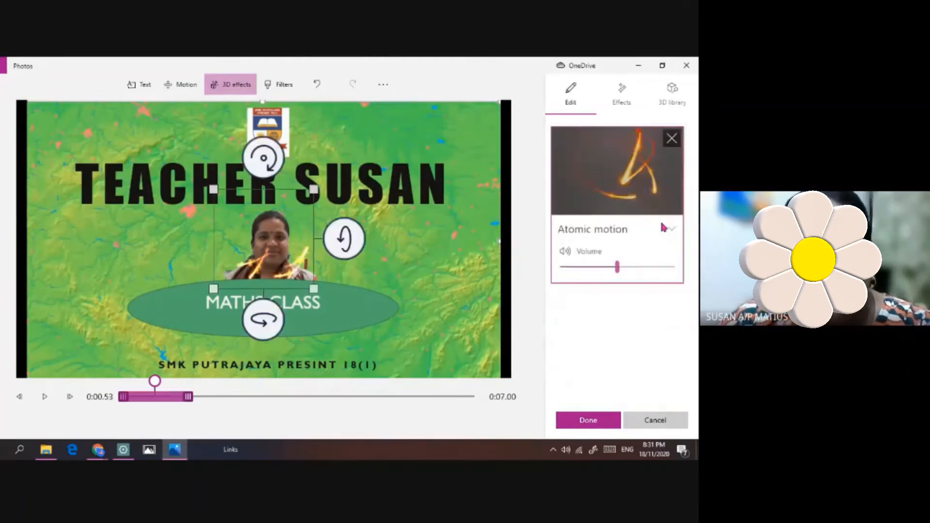
drag(248, 254, 116, 284)
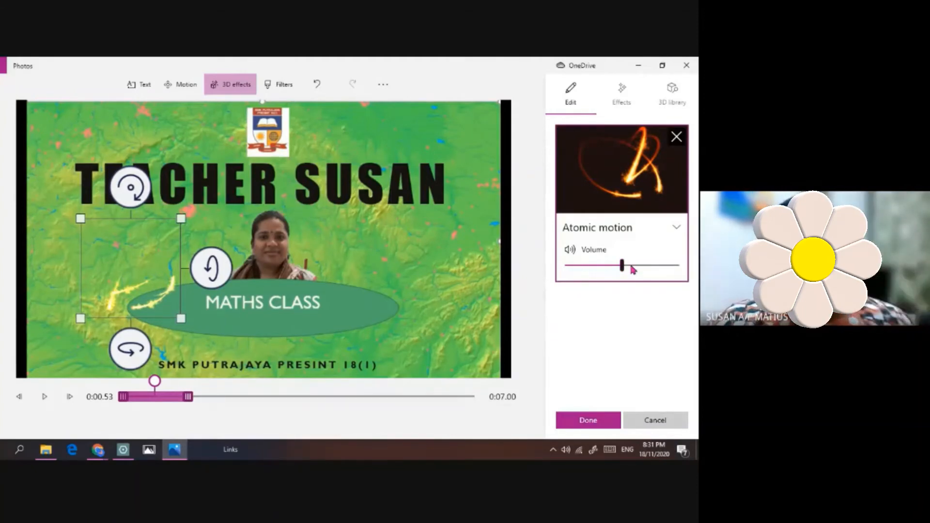
Try muting the Atomic motion effect, restore its volume to the midpoint, and extend the effect to the picture's full 7 seconds
drag(624, 269, 536, 276)
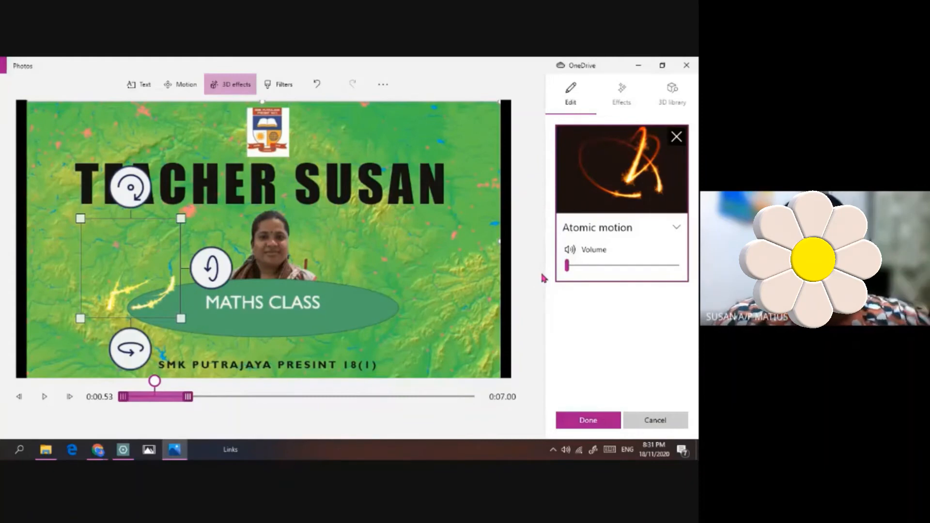
drag(594, 271, 624, 272)
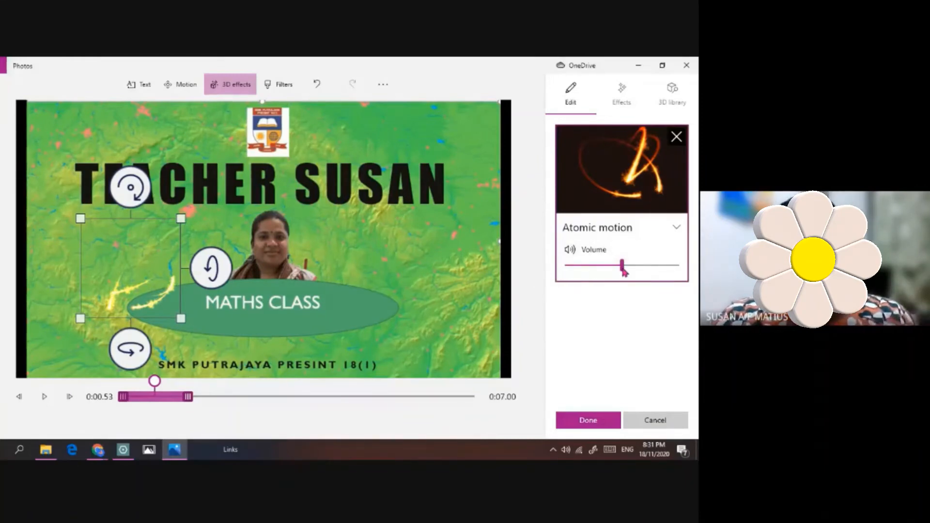
drag(290, 394, 473, 399)
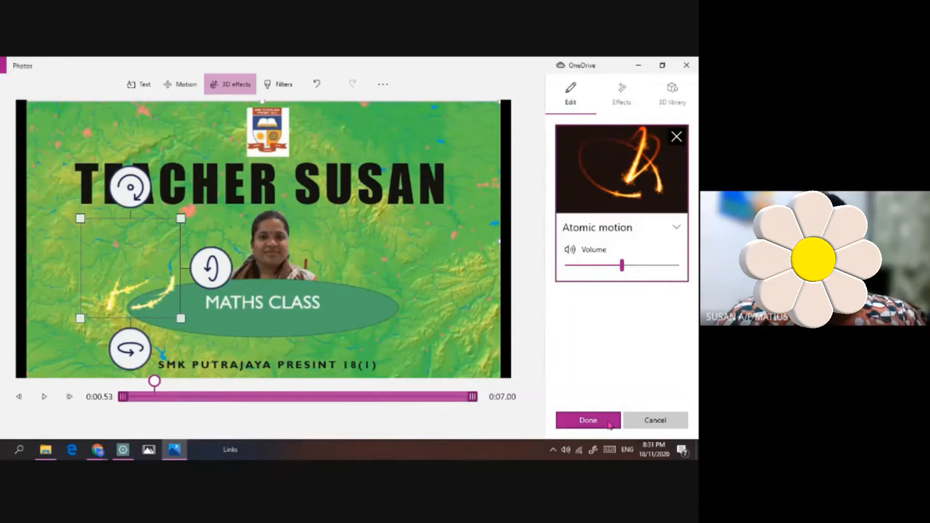
click(588, 420)
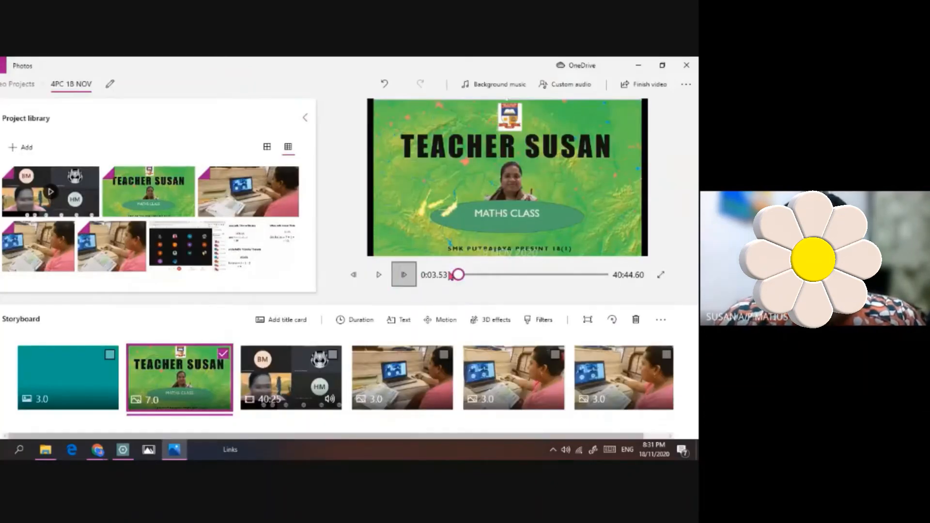
Preview the cover picture with its date and 3D effect from 0:03.53 into the start of the class recording, to about 0:10.80
click(379, 274)
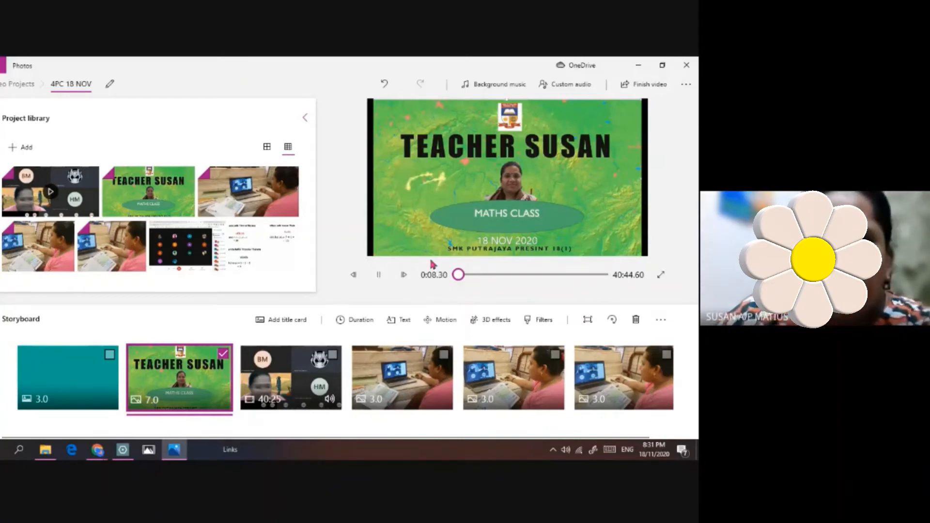
click(379, 276)
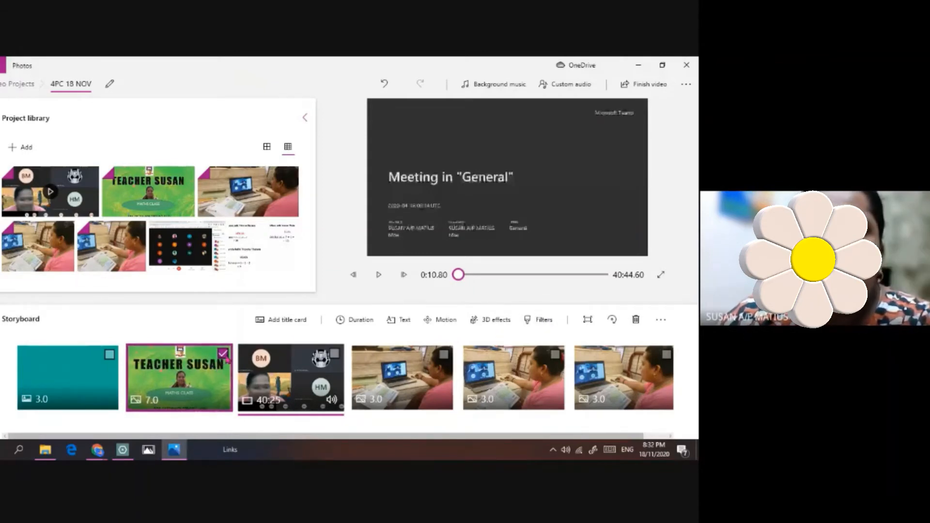
Try the Classic, Adventure, Pearl, Denim, Iceberg and Sepia filters on the cover picture
click(542, 321)
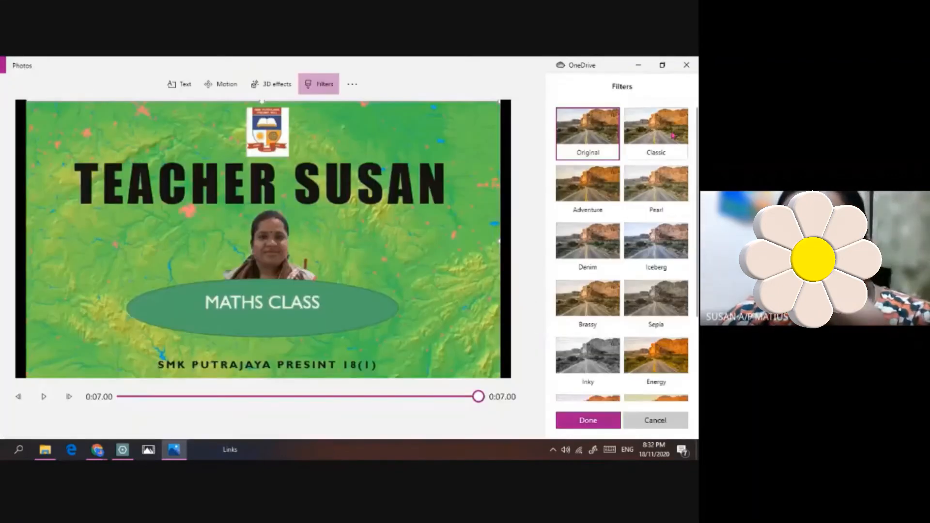
click(656, 127)
click(586, 202)
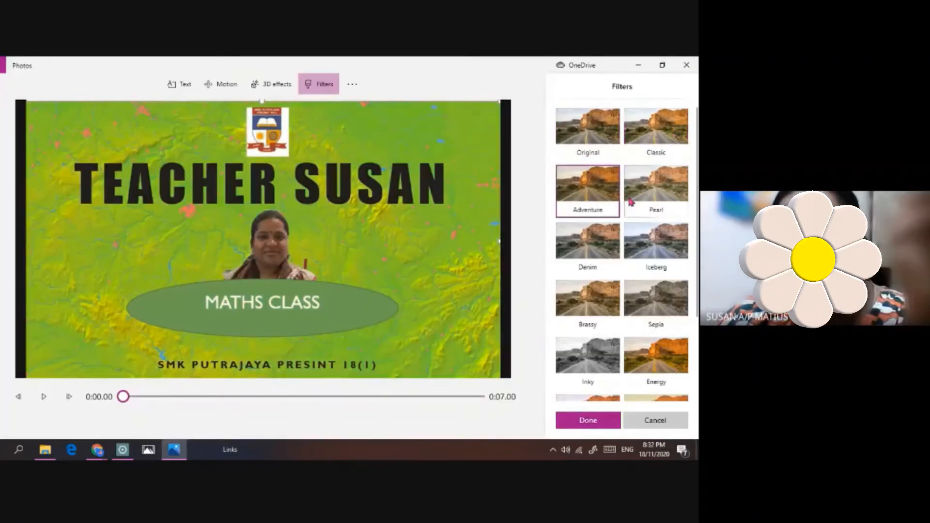
click(676, 198)
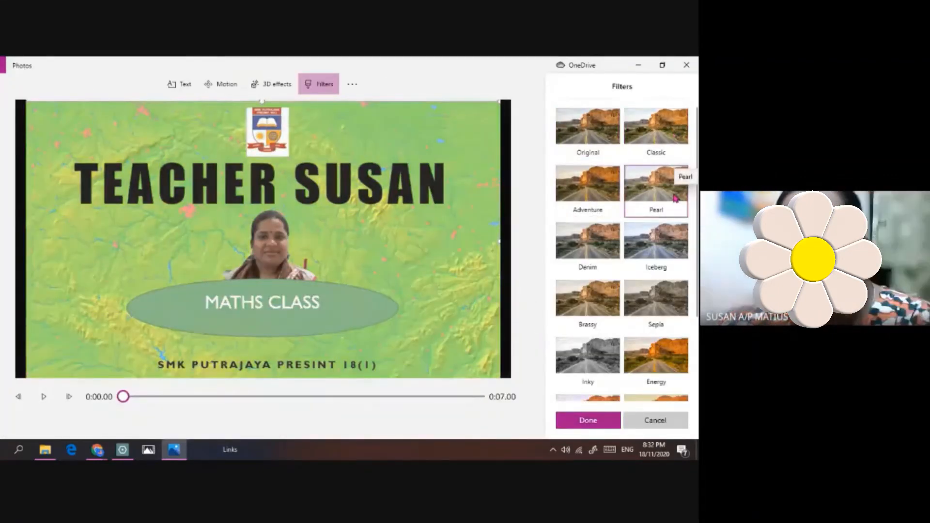
click(618, 246)
click(655, 242)
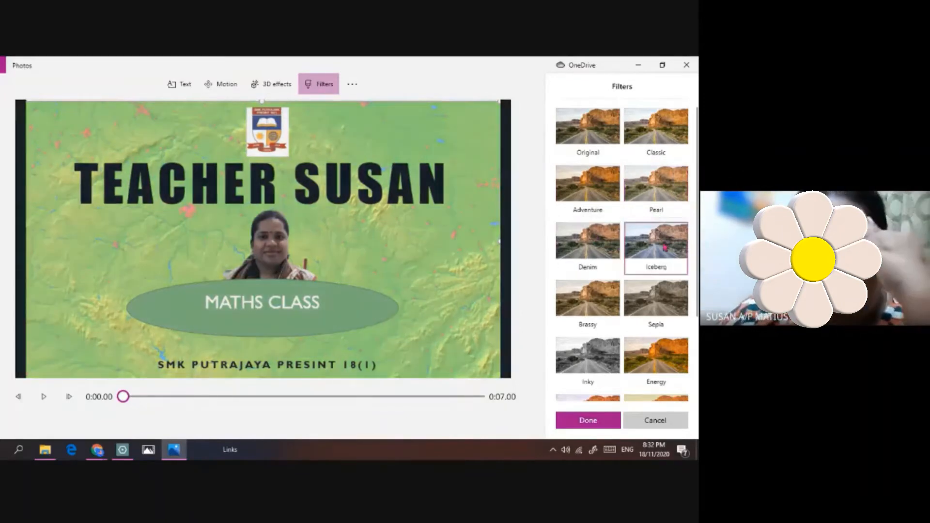
click(668, 299)
Try the Energy, Loved, Joy, Inky, Pixel and Arcade filters on the cover picture, ending on Pixel
scroll(675, 291, down, 2)
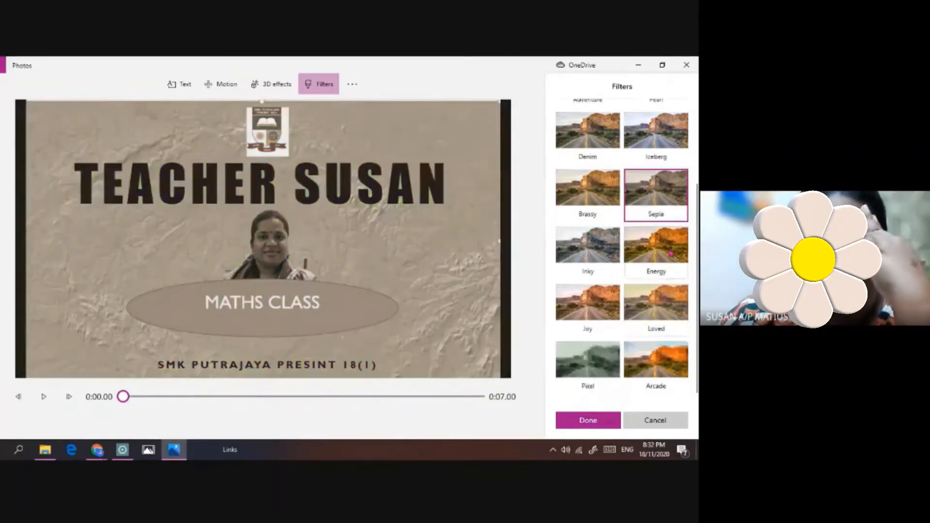
click(656, 247)
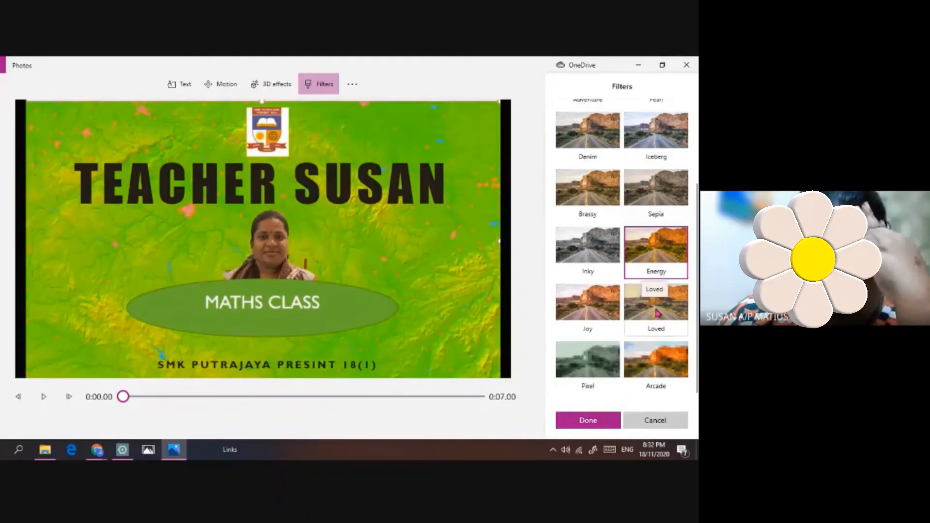
click(657, 313)
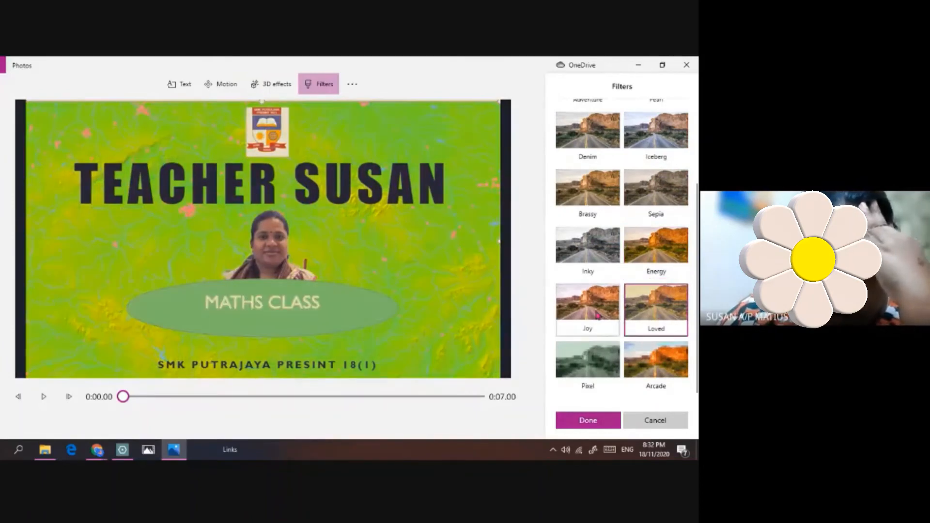
click(598, 315)
click(602, 236)
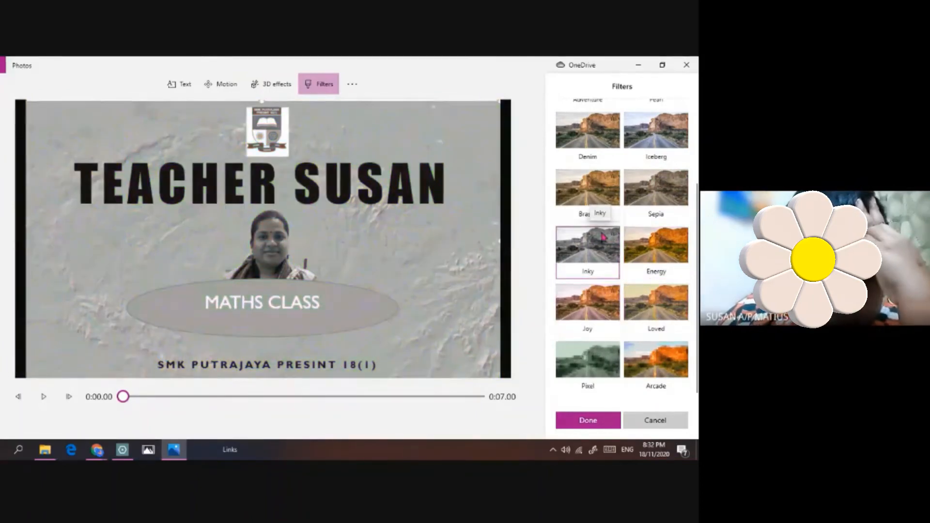
click(600, 362)
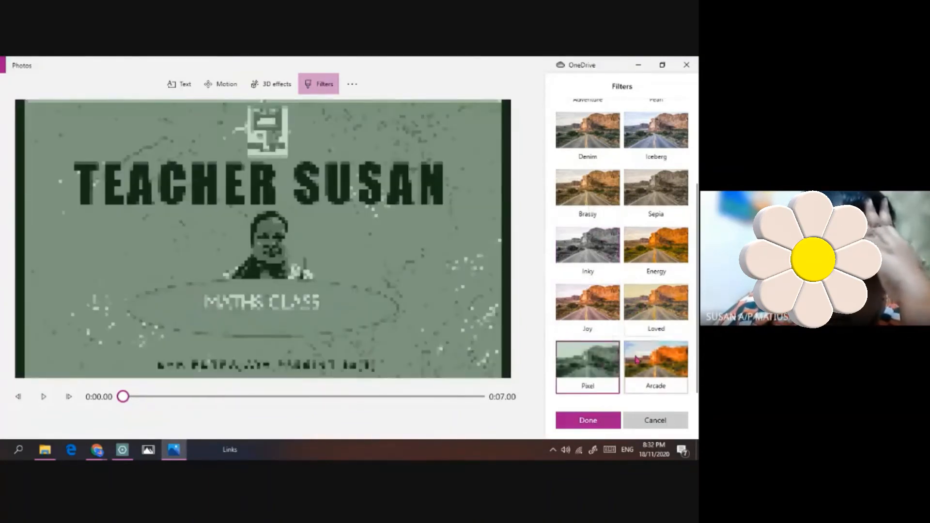
click(636, 360)
click(587, 362)
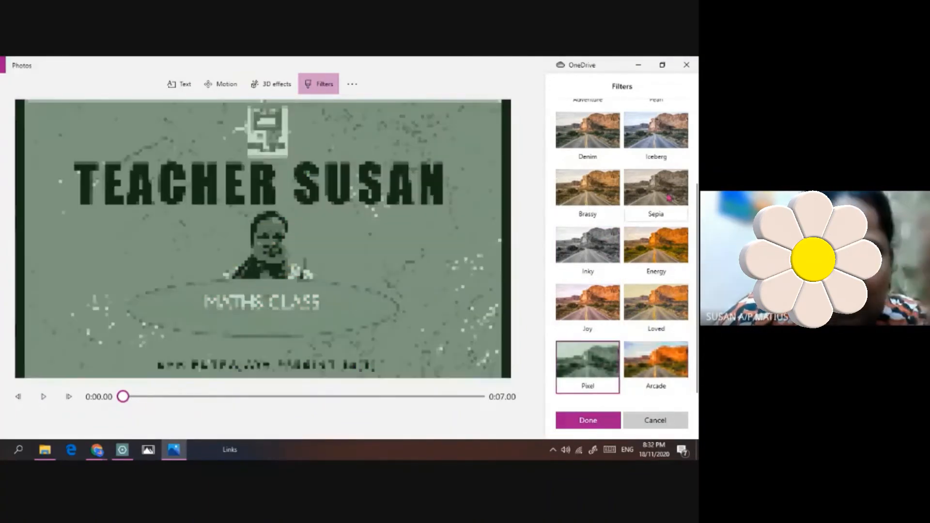
Compare the Sepia and Brassy filters on the cover picture, and apply the Energy filter
click(668, 198)
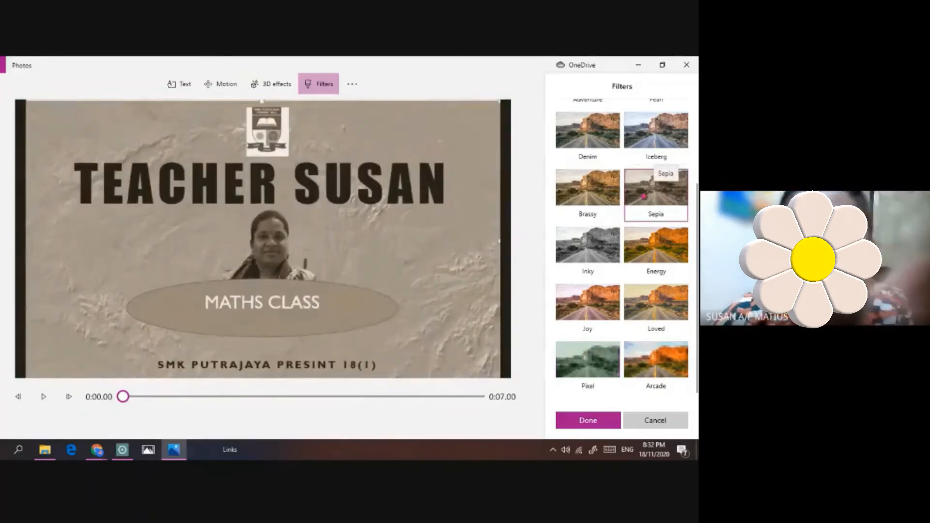
click(588, 190)
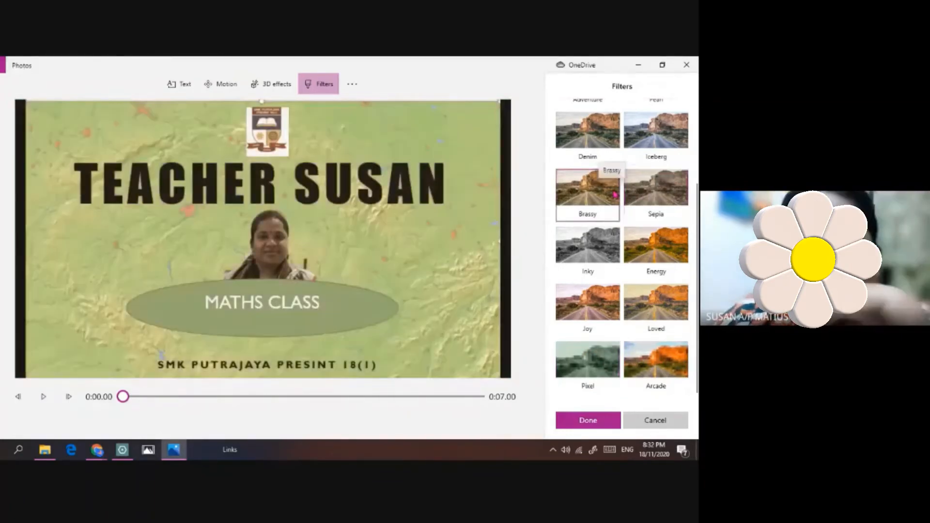
click(662, 242)
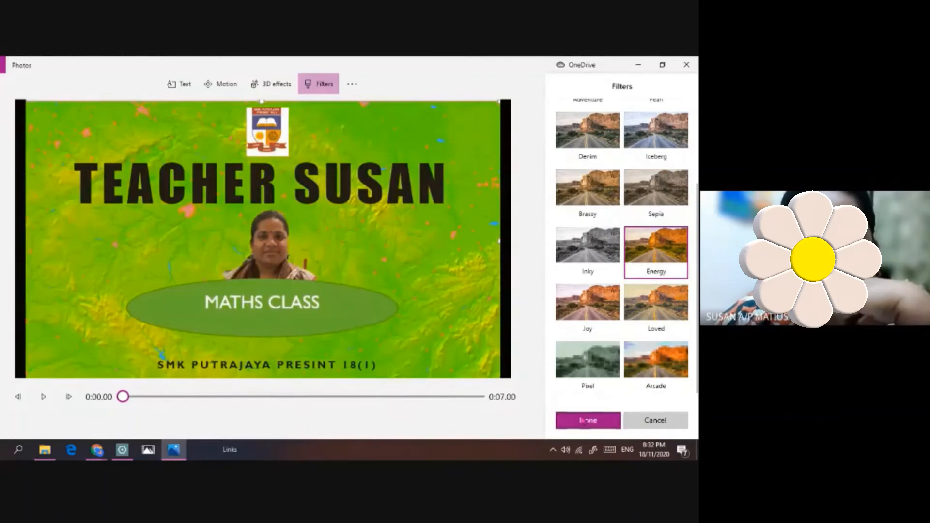
click(584, 419)
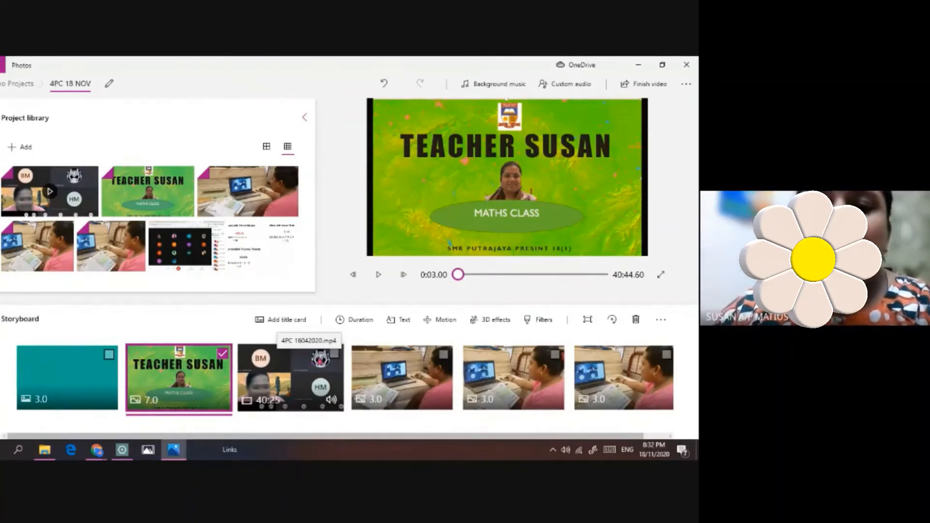
Scrub through the class recording to find the Chap 5 lesson opening, and move the clip's trim start to 0:59.66
click(334, 354)
click(325, 363)
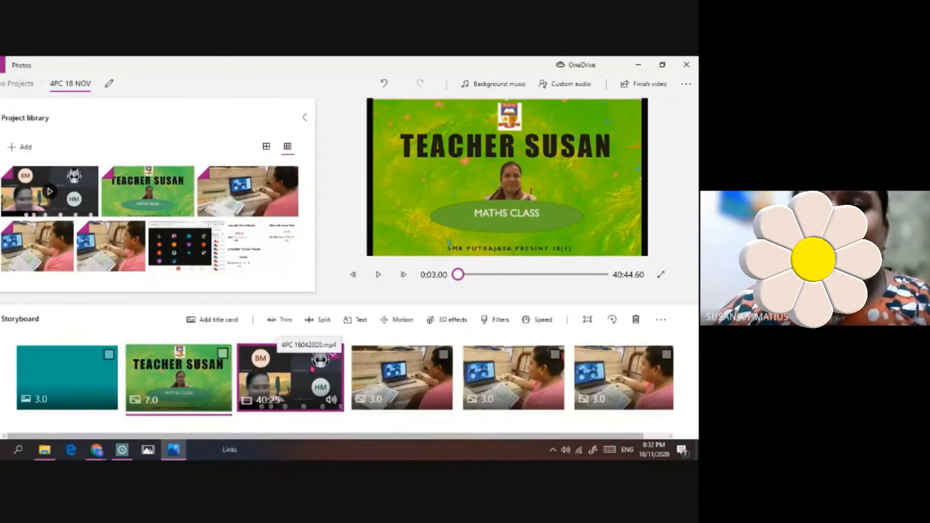
click(204, 368)
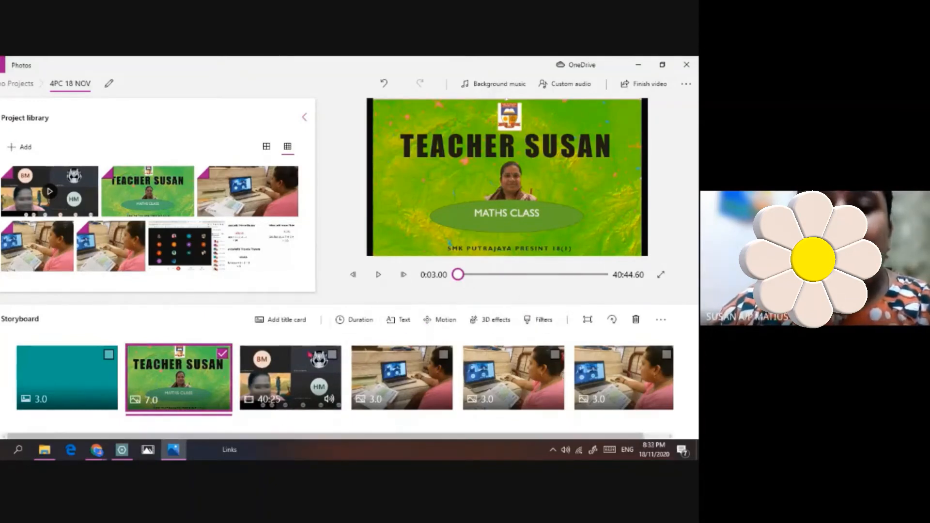
click(264, 368)
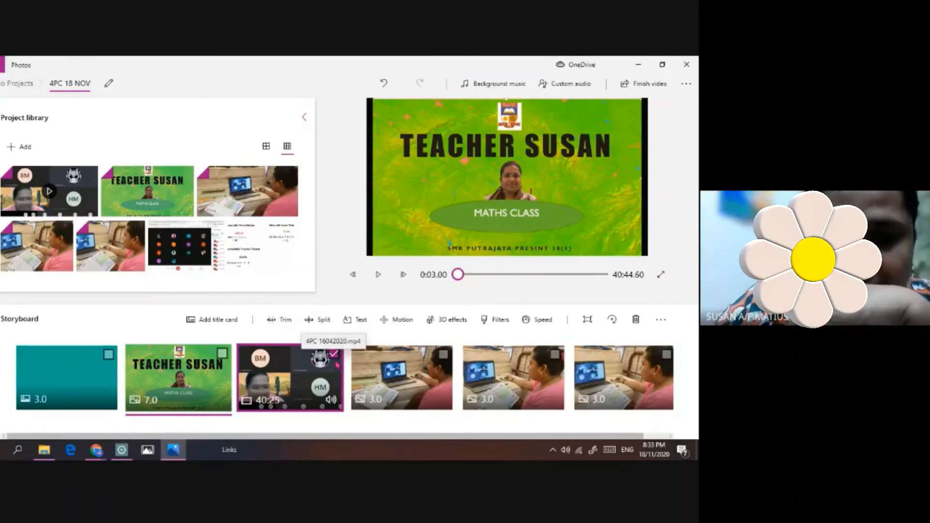
click(286, 326)
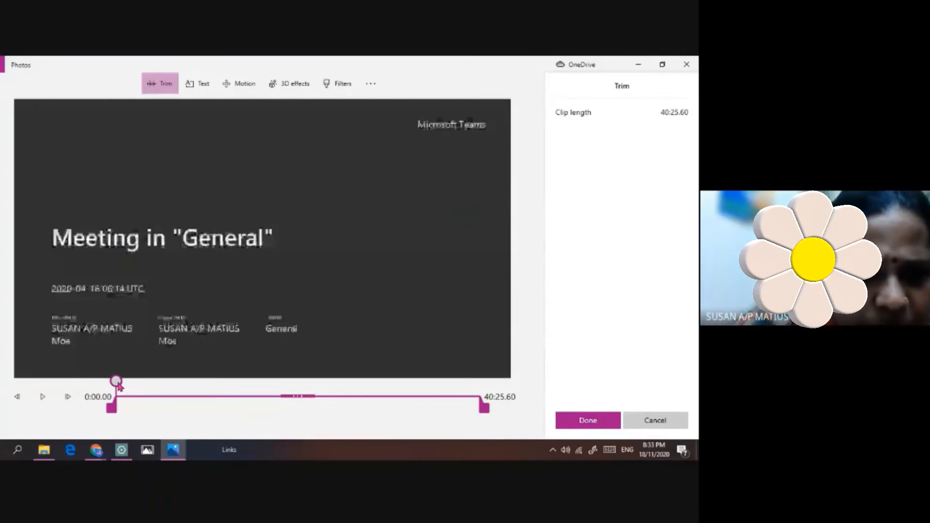
drag(118, 384, 408, 389)
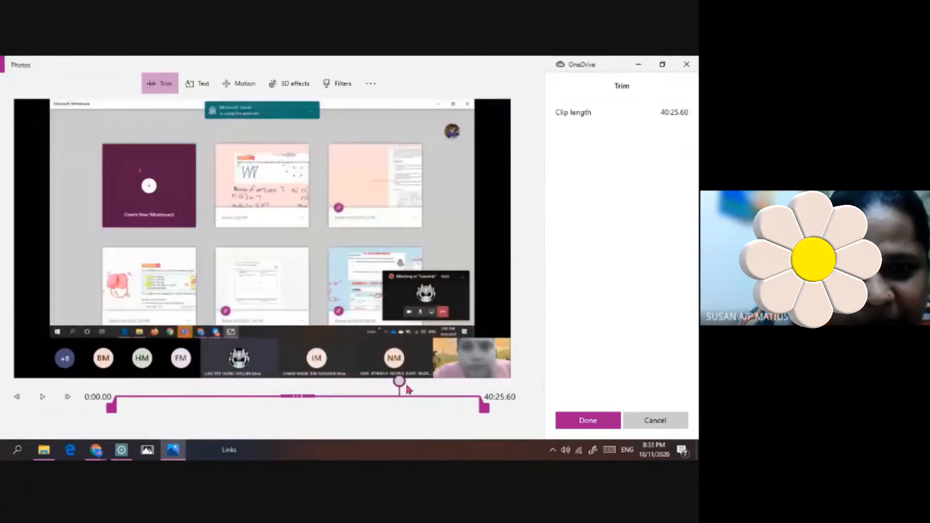
click(450, 393)
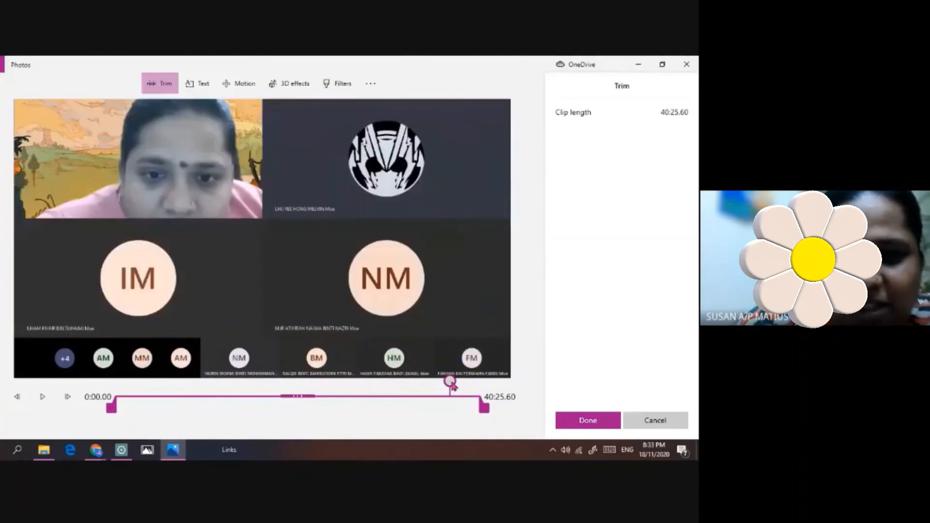
drag(450, 382, 125, 387)
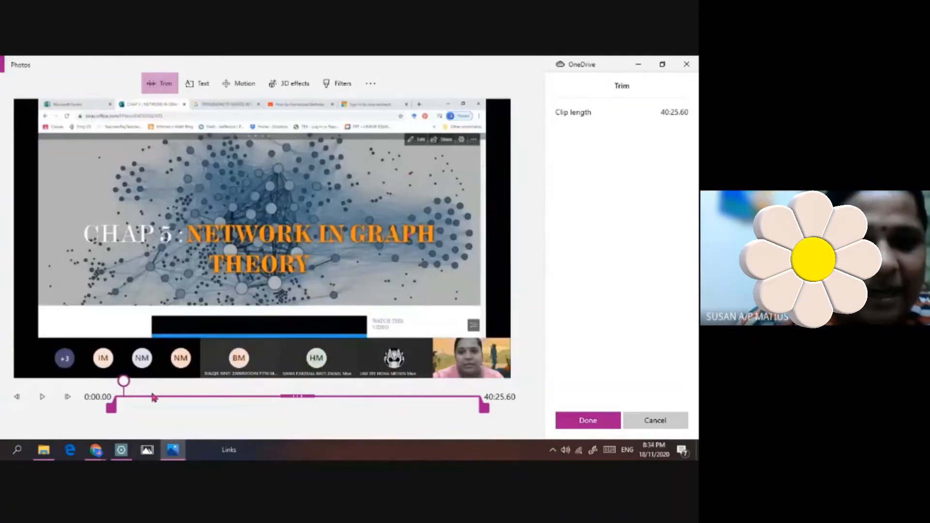
click(111, 410)
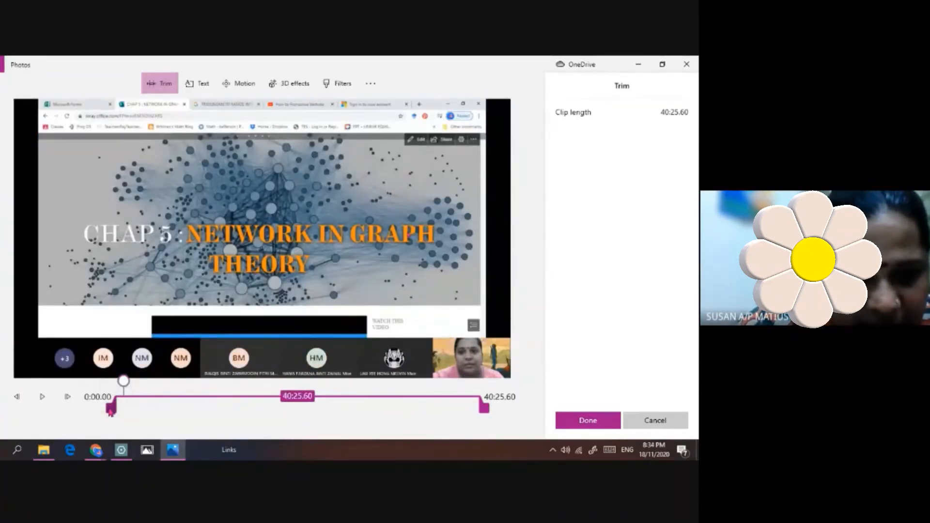
mouse_move(111, 411)
mouse_down()
mouse_move(125, 410)
mouse_move(106, 411)
mouse_up()
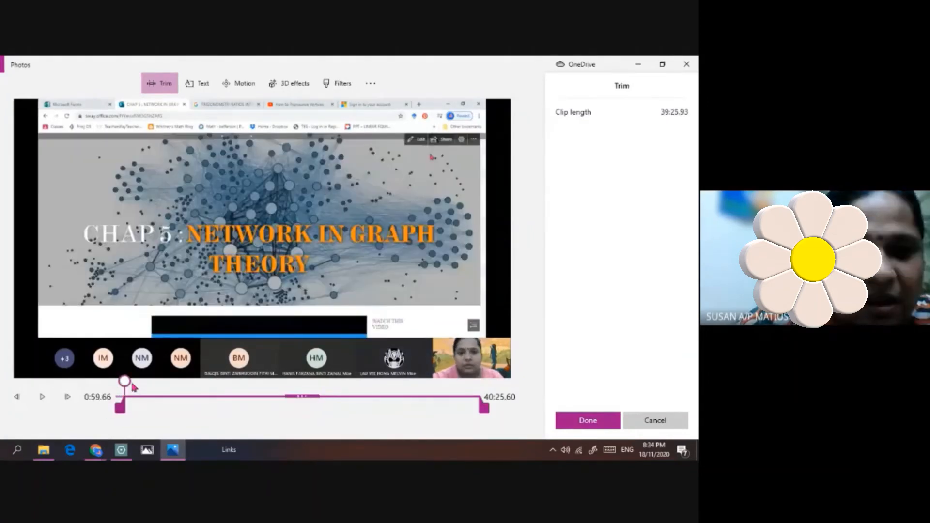
Preview the recording from its new start, move the trim end to 35:12.63, and apply the trim
click(42, 397)
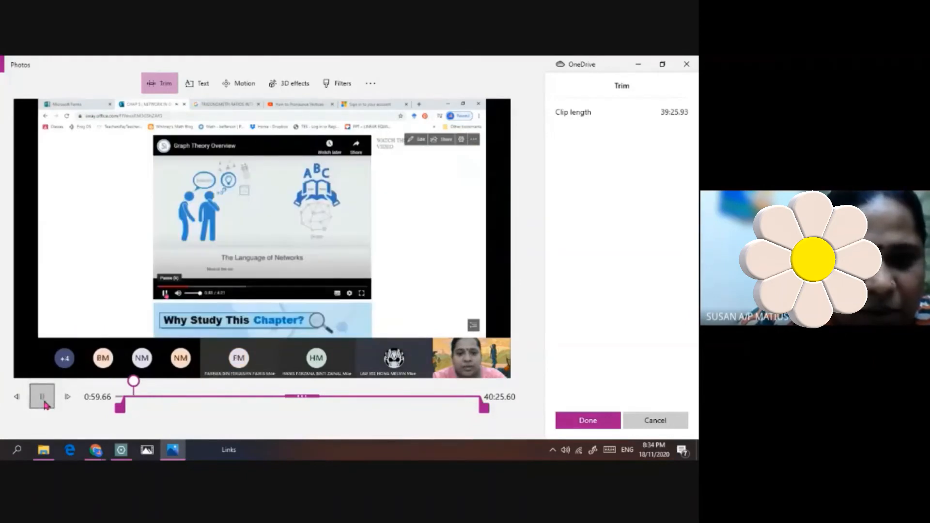
click(44, 403)
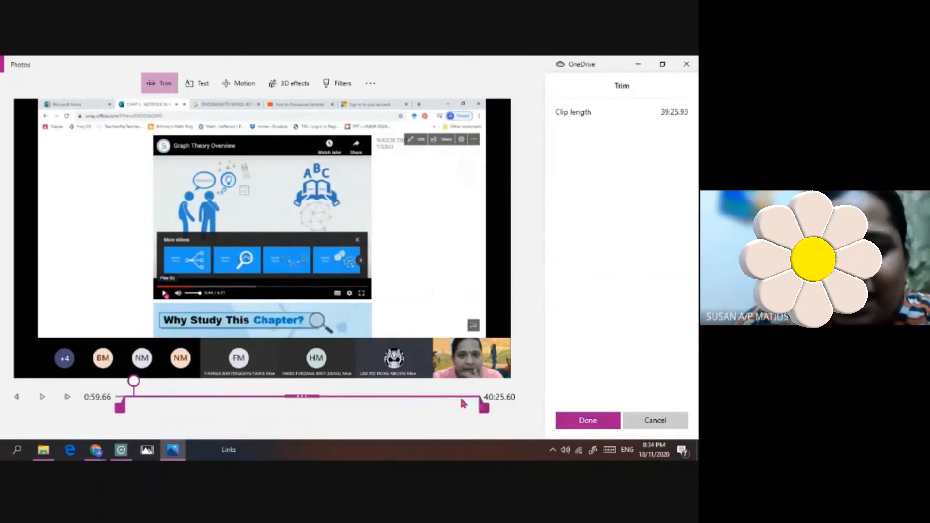
drag(484, 410, 485, 413)
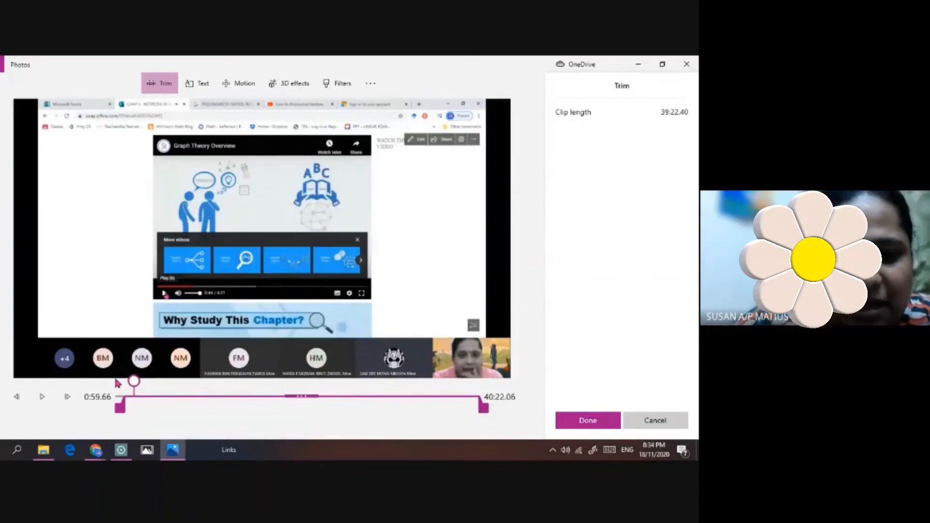
mouse_move(134, 382)
mouse_down()
mouse_move(400, 382)
mouse_move(440, 387)
mouse_move(476, 411)
mouse_move(461, 413)
mouse_move(480, 408)
mouse_move(463, 408)
mouse_move(443, 383)
mouse_move(450, 408)
mouse_move(437, 408)
mouse_up()
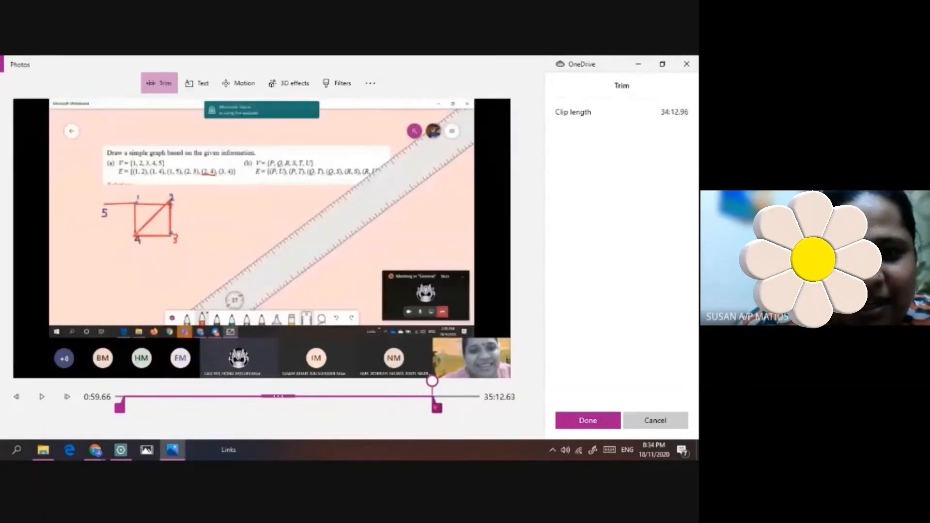
click(42, 397)
drag(129, 386, 436, 391)
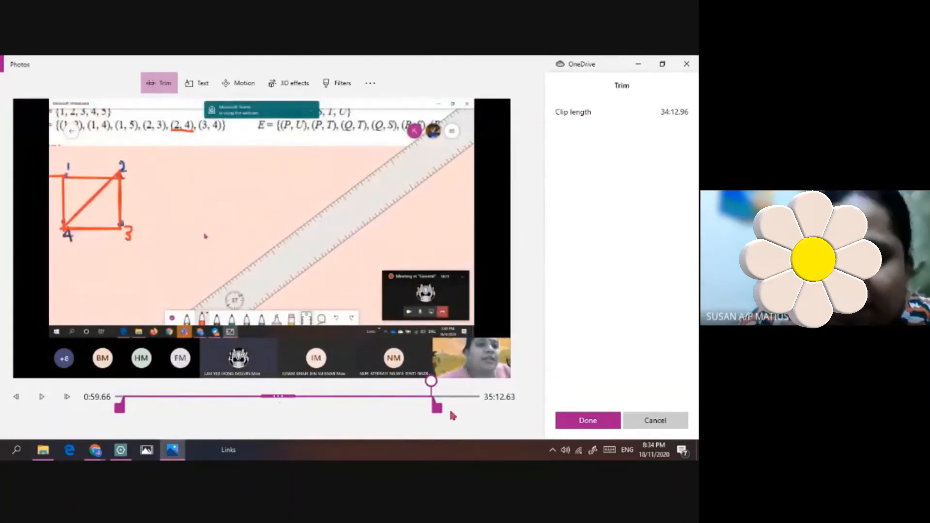
click(588, 421)
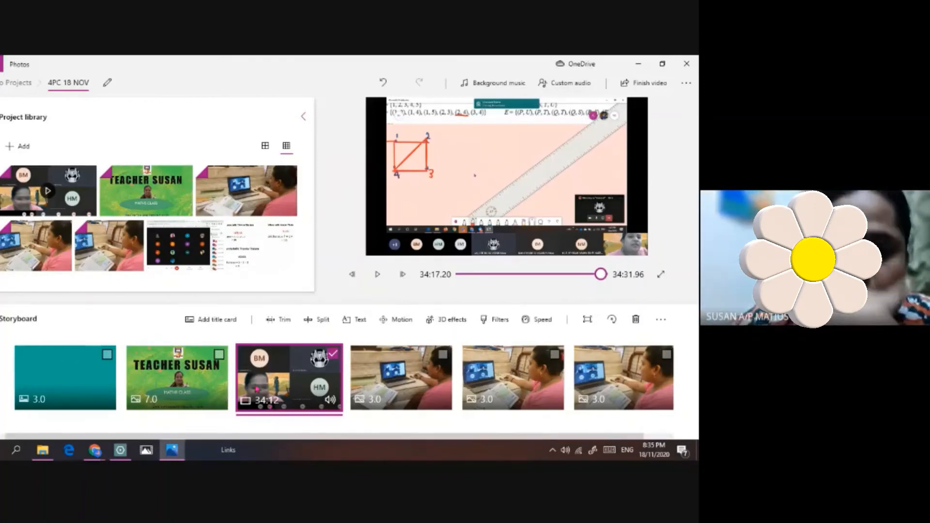
Split the trimmed class recording into two clips at 13:45.96
click(323, 320)
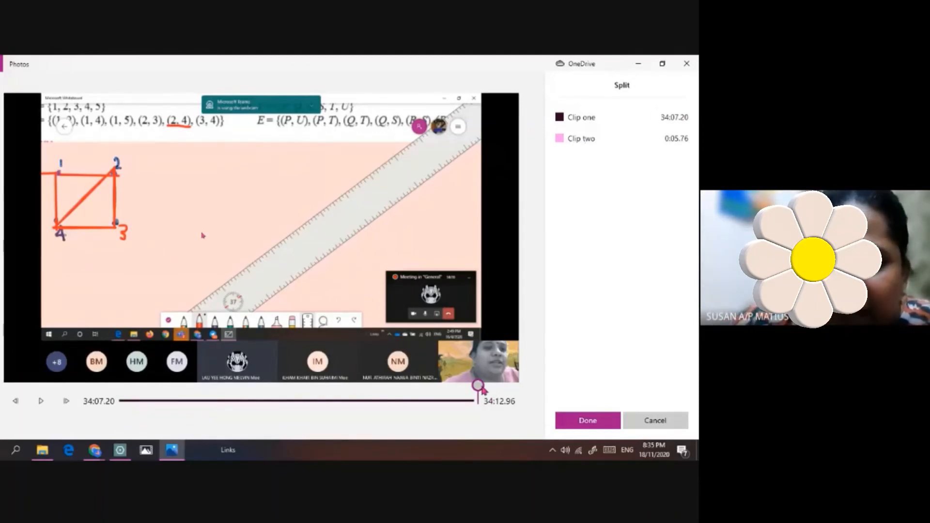
mouse_move(483, 391)
mouse_down()
mouse_move(257, 398)
mouse_move(248, 388)
mouse_move(331, 392)
mouse_move(257, 390)
mouse_move(273, 394)
mouse_move(265, 389)
mouse_up()
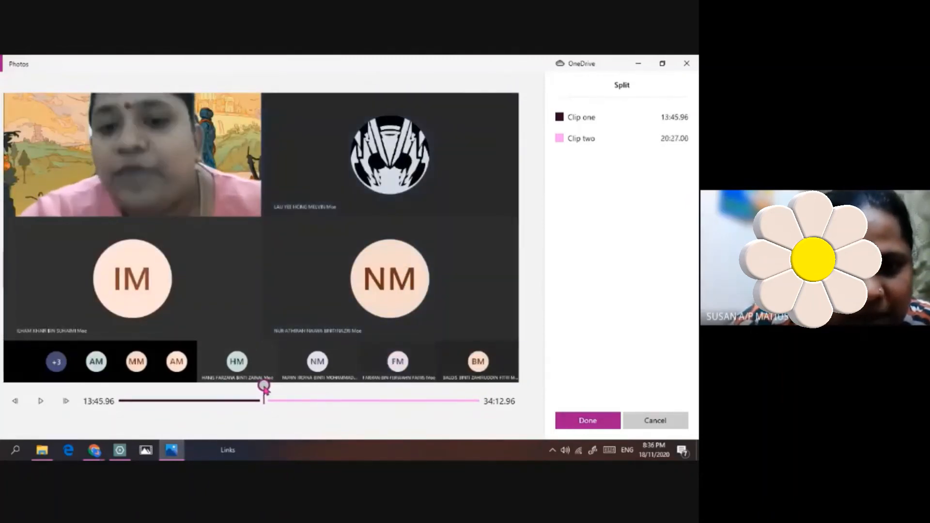
click(600, 425)
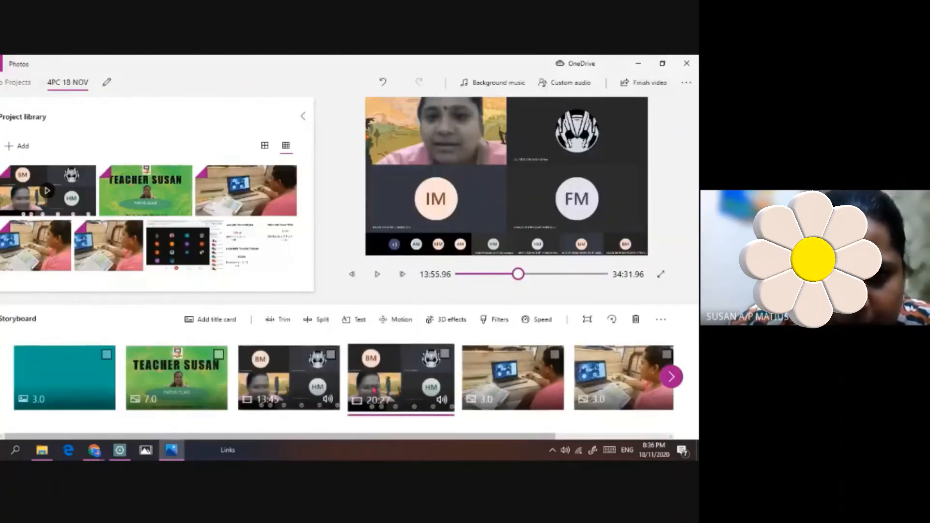
Trim the end of the first class recording clip to 14:31.73, giving a clip length of 13:32.06, and apply it
scroll(374, 391, down, 3)
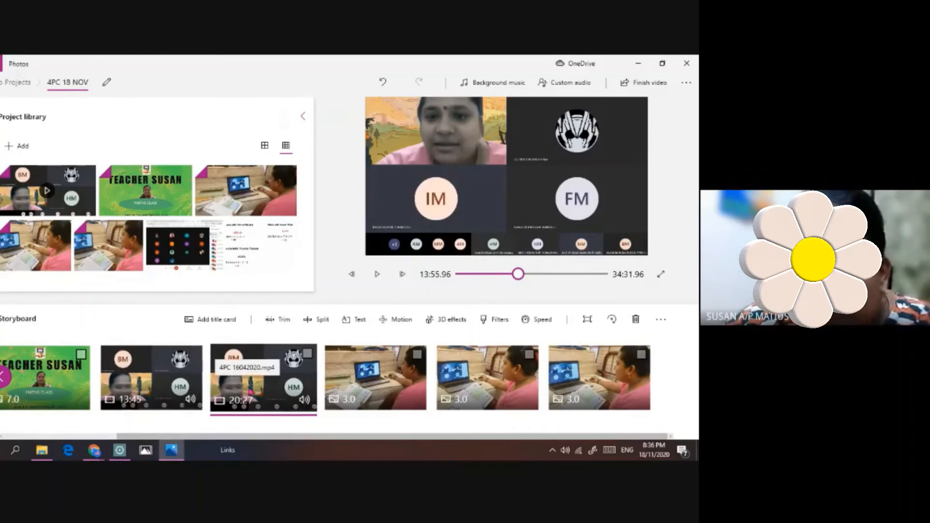
click(193, 355)
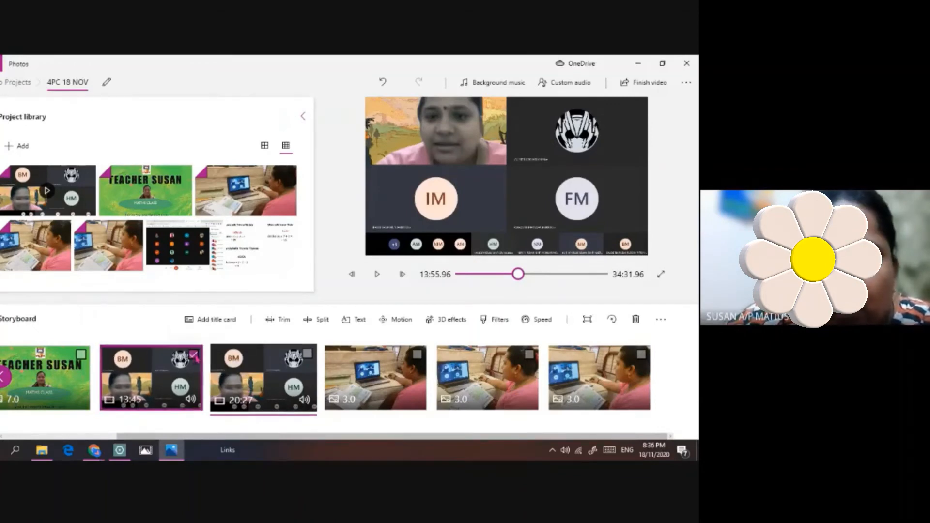
click(273, 321)
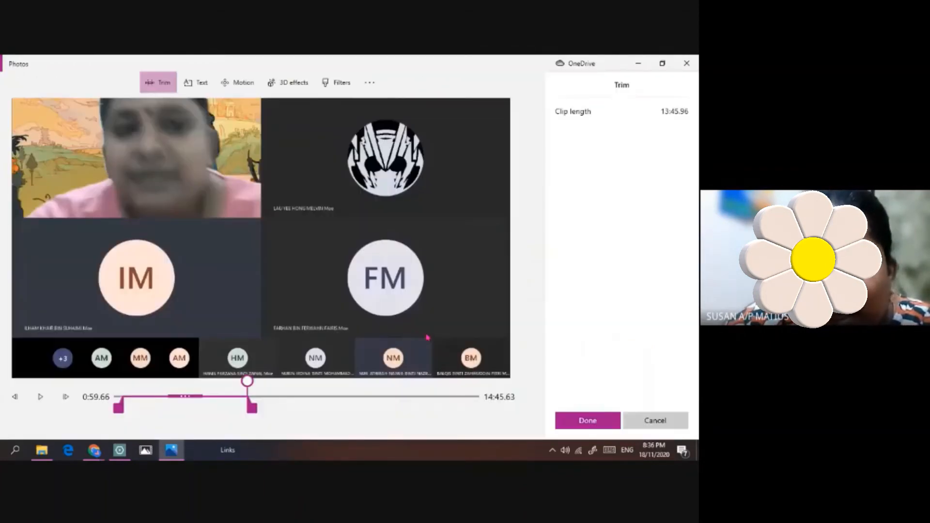
click(250, 406)
drag(248, 388, 249, 409)
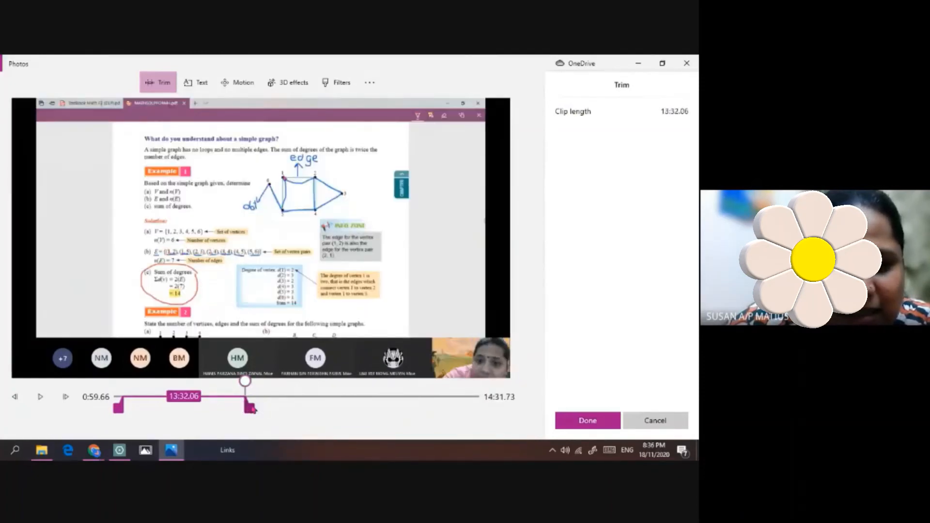
click(587, 420)
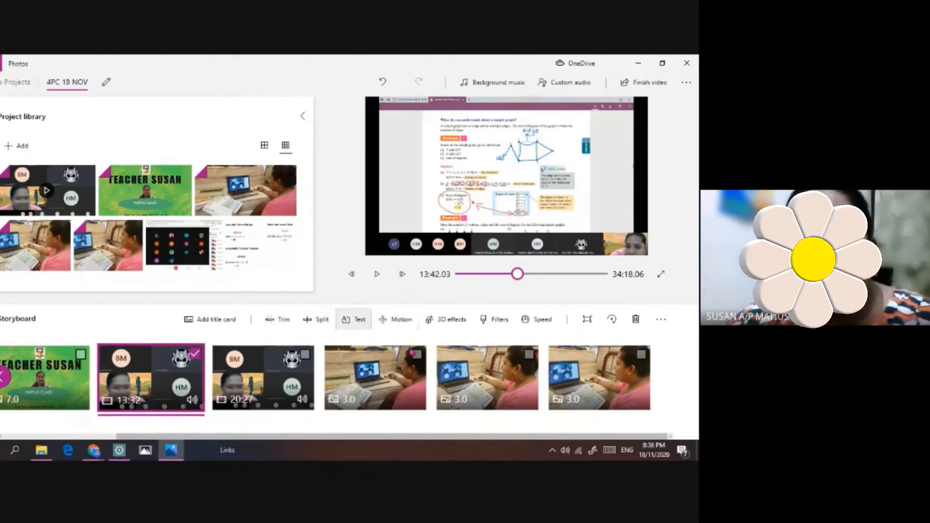
Rewind the trimmed class recording to 0:00.00 and add the text RUJUK M/S 125 at its opening
click(354, 319)
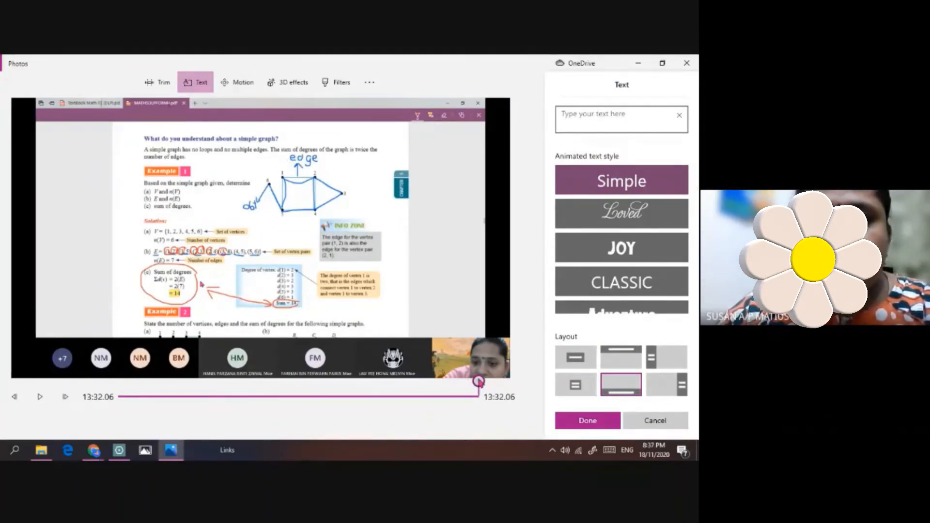
drag(478, 381, 88, 384)
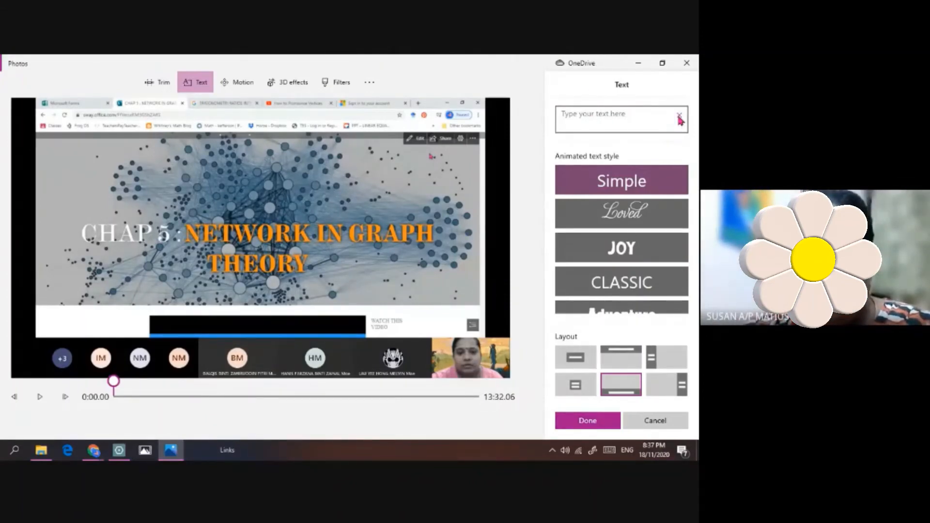
text(F)
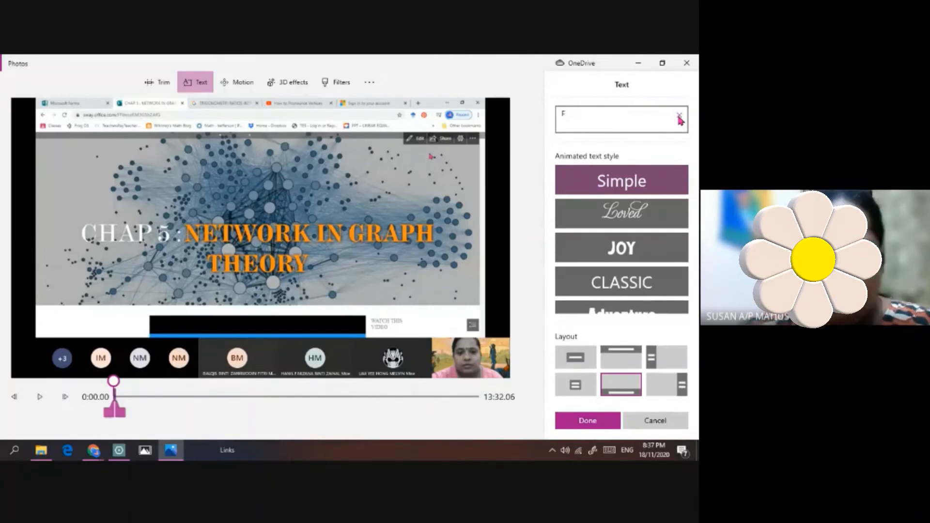
key(BackSpace)
text(RUJUK)
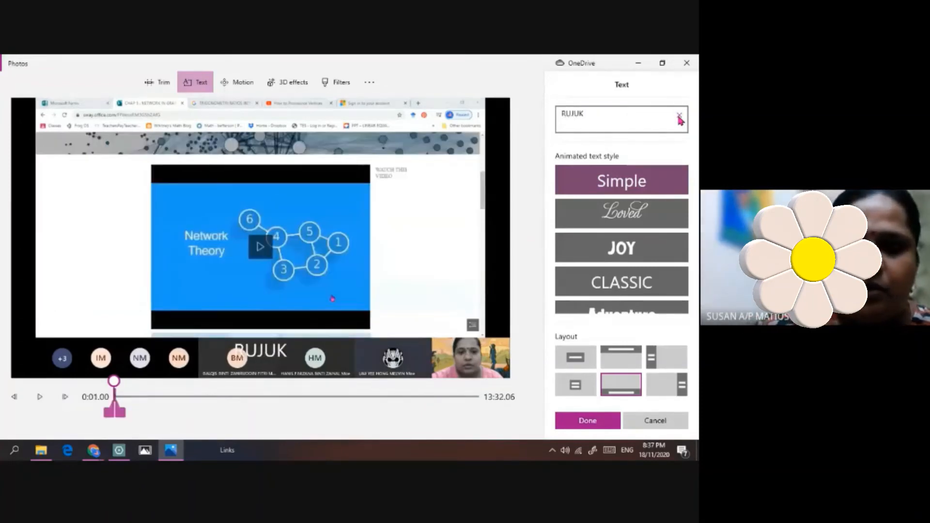
text( M/S 125)
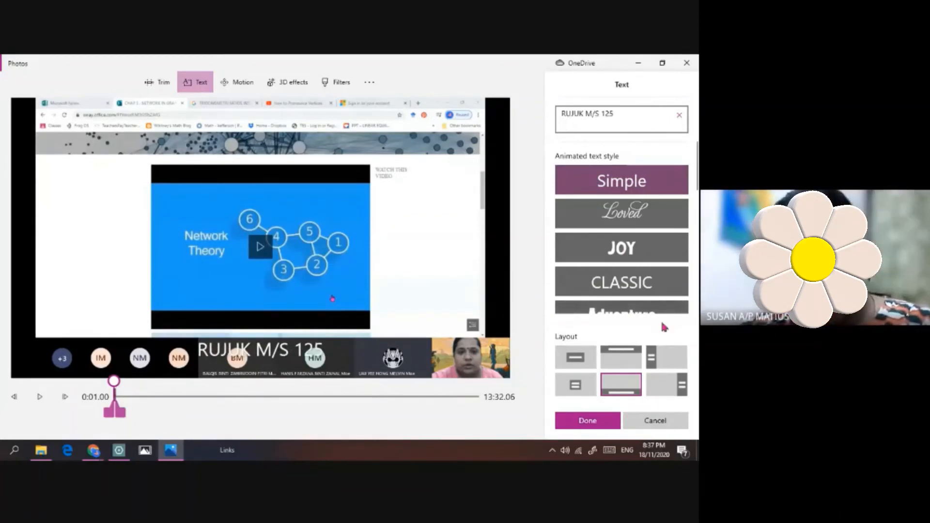
Compare the Top, Left and Bottom layouts for the text, and set the layout to Title 1
click(622, 354)
click(660, 357)
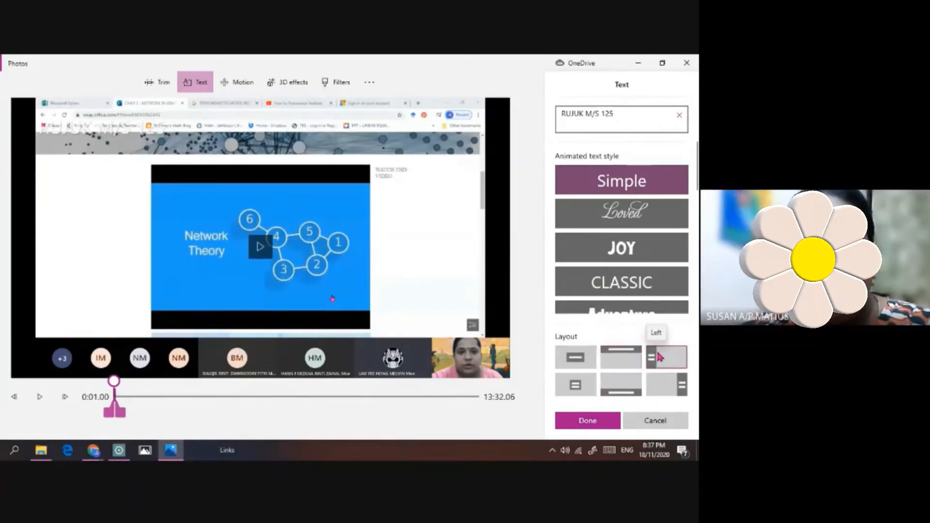
click(588, 368)
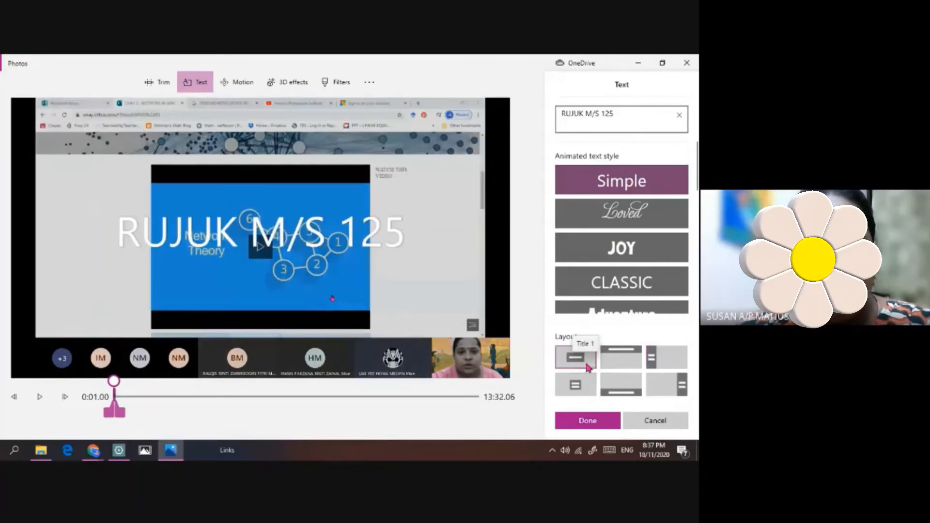
click(621, 385)
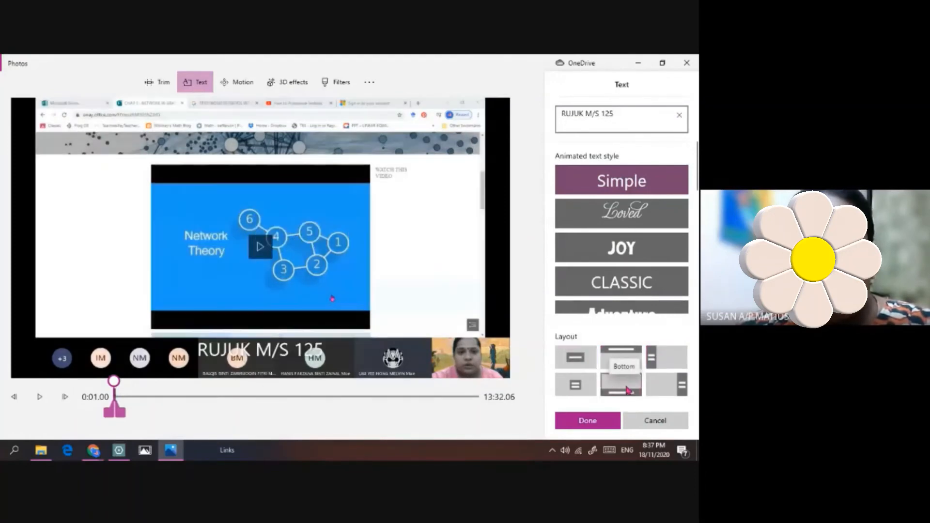
click(583, 371)
Change the text to RUJUK M/S 126, extend its display to about 3:19 of the clip, and apply it
drag(118, 413, 159, 415)
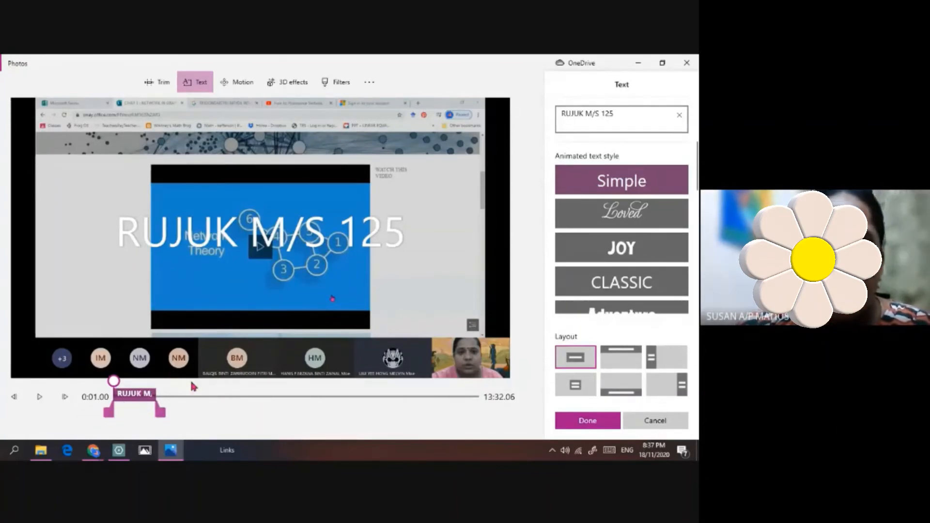
click(187, 397)
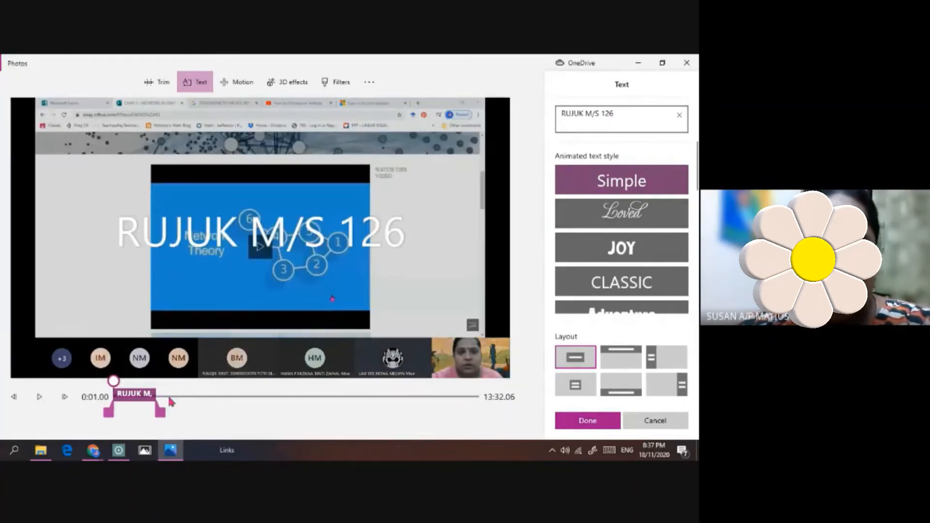
drag(160, 414, 206, 412)
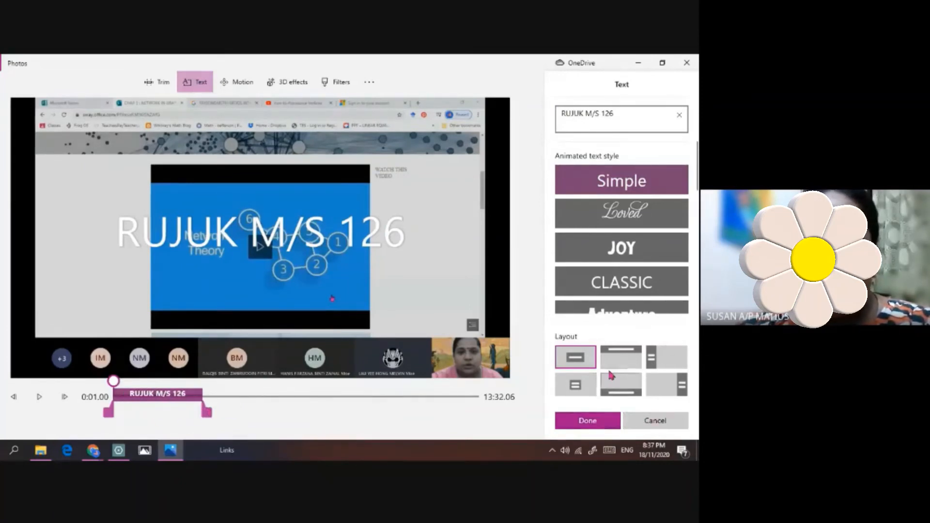
click(588, 420)
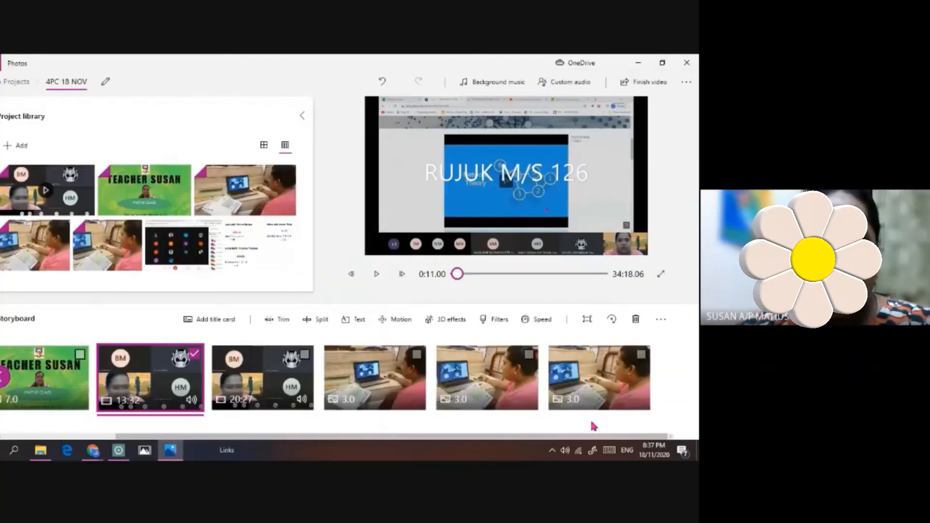
Reopen the RUJUK M/S 126 text, scrub through its display span, and compare the Joy, Classic, Simple, Boom and Cinema styles
click(358, 321)
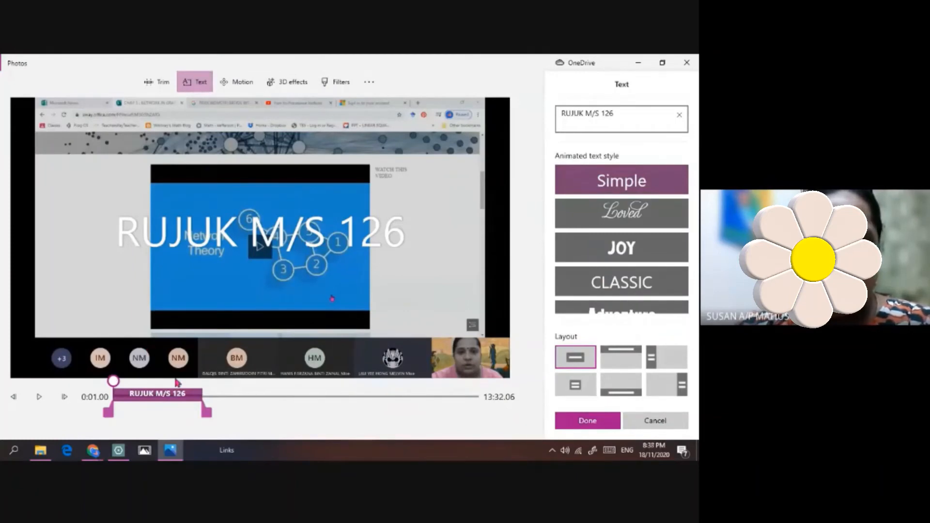
drag(127, 390, 202, 391)
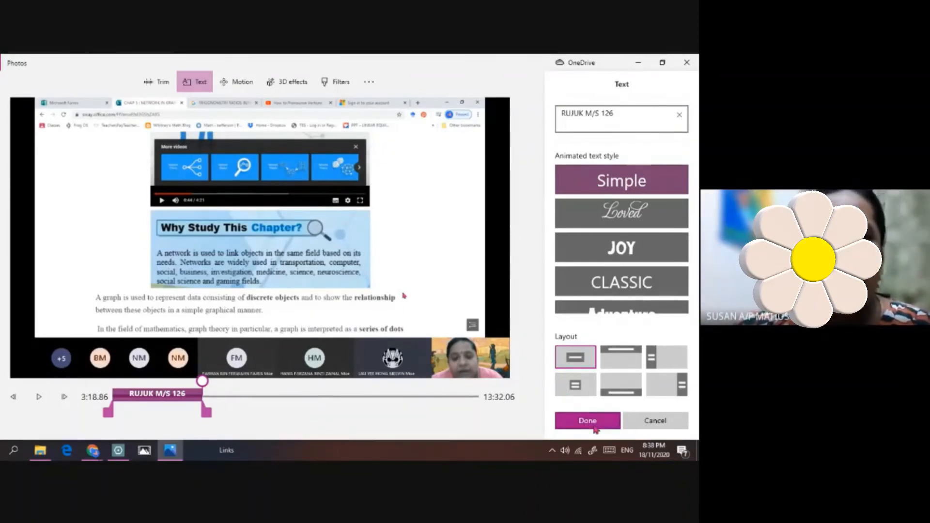
click(598, 249)
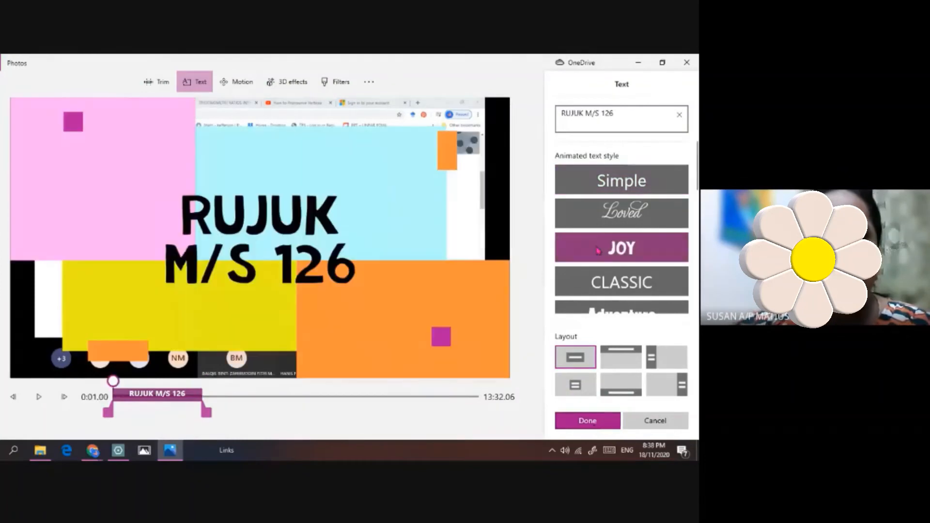
click(616, 282)
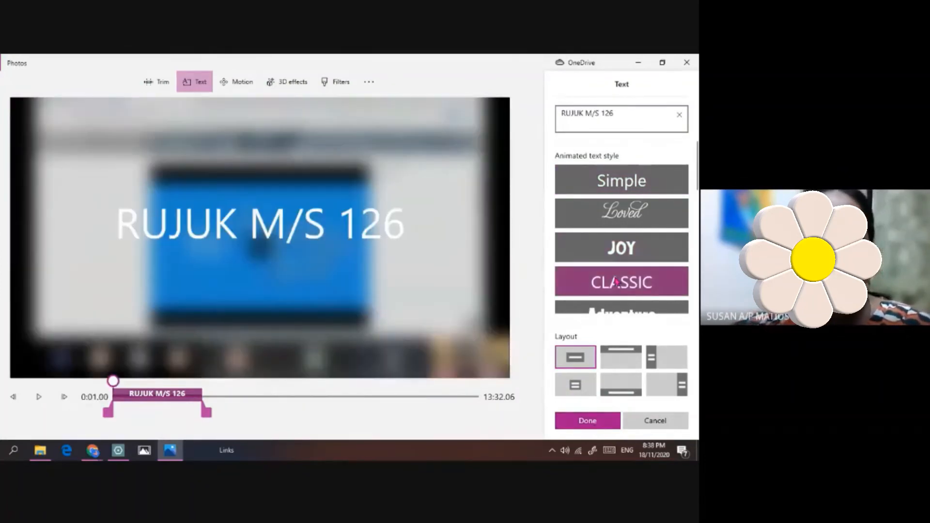
click(628, 188)
scroll(628, 194, down, 3)
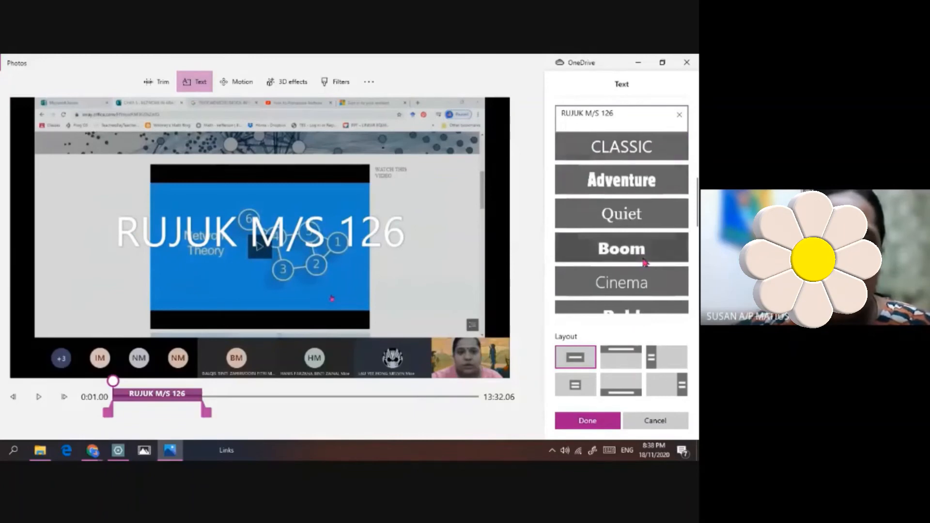
click(632, 248)
click(643, 286)
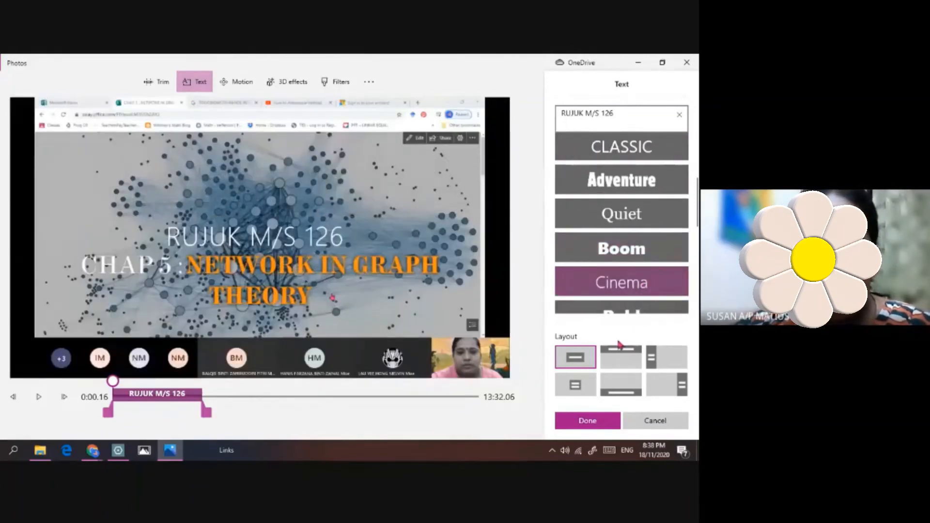
Set the RUJUK M/S 126 text to the Right layout, preview the Cartoon style, and apply the Chilled style
click(575, 385)
click(667, 388)
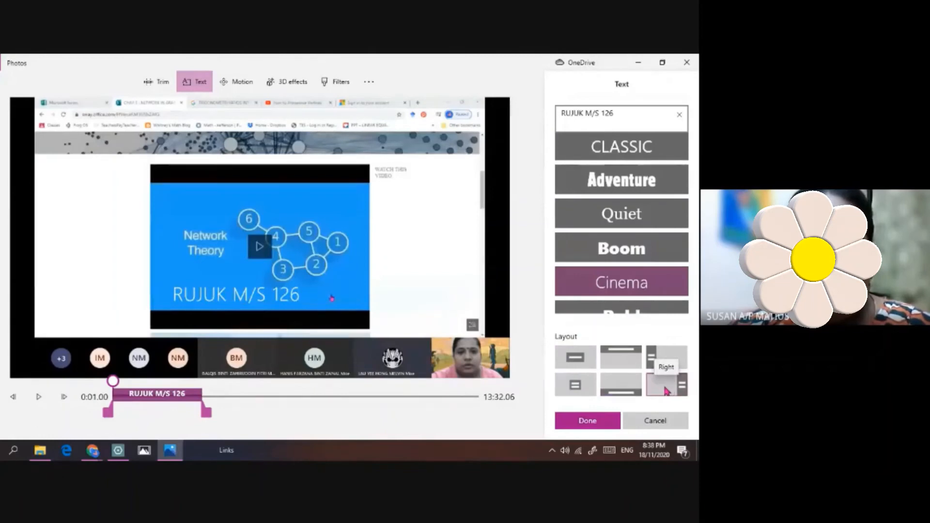
scroll(629, 251, down, 3)
click(649, 271)
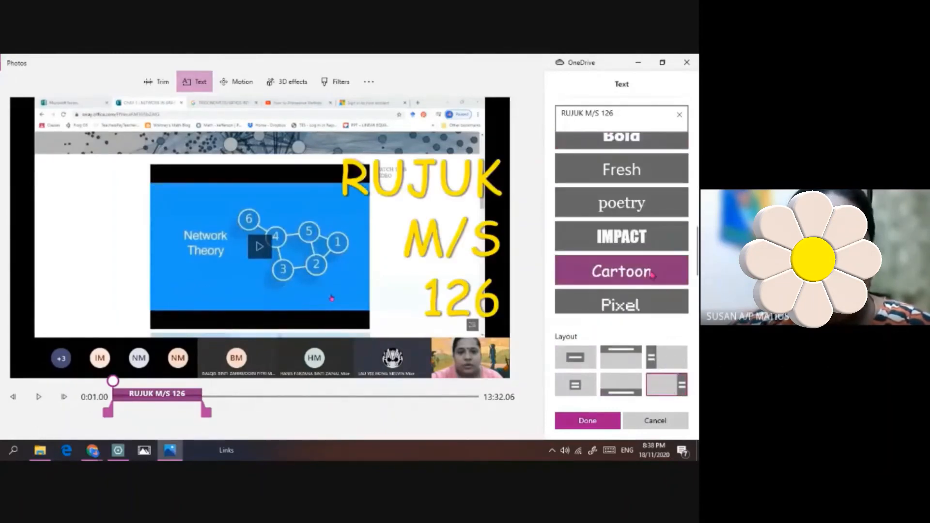
scroll(652, 275, down, 2)
click(652, 275)
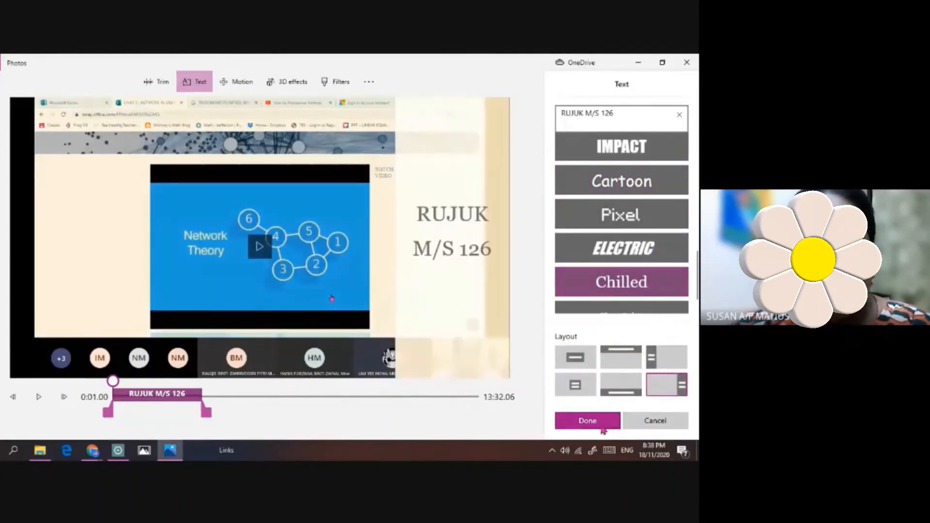
click(587, 421)
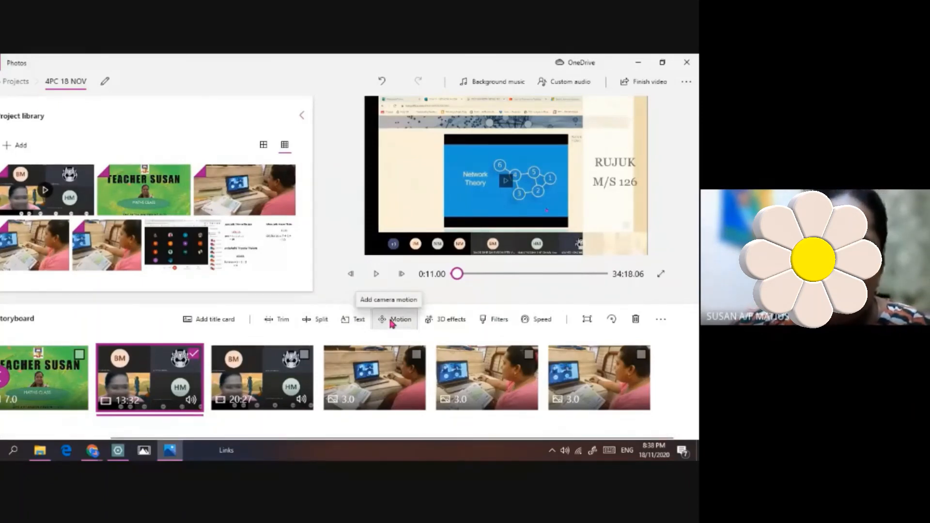
Add a 3D Snail from Animals & Insects with the Look Around animation, and place it beside the circled sum of degrees
click(286, 365)
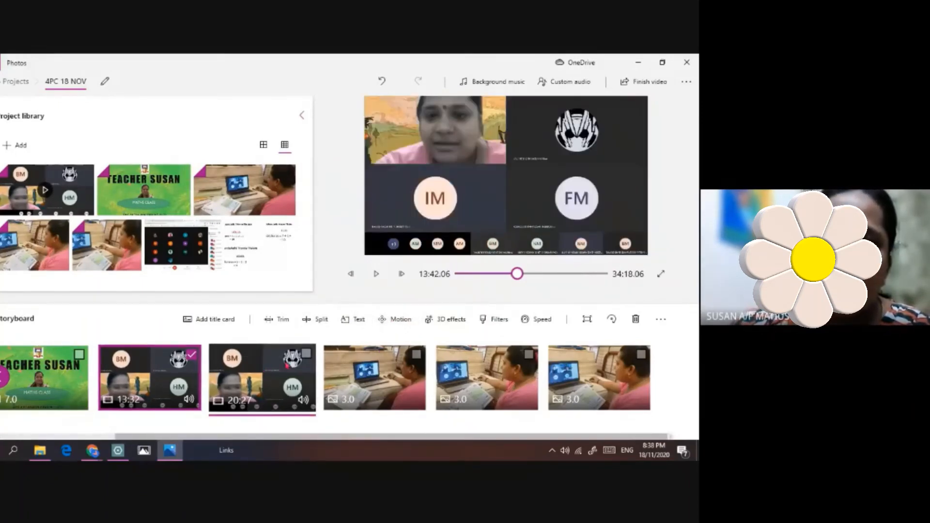
click(442, 320)
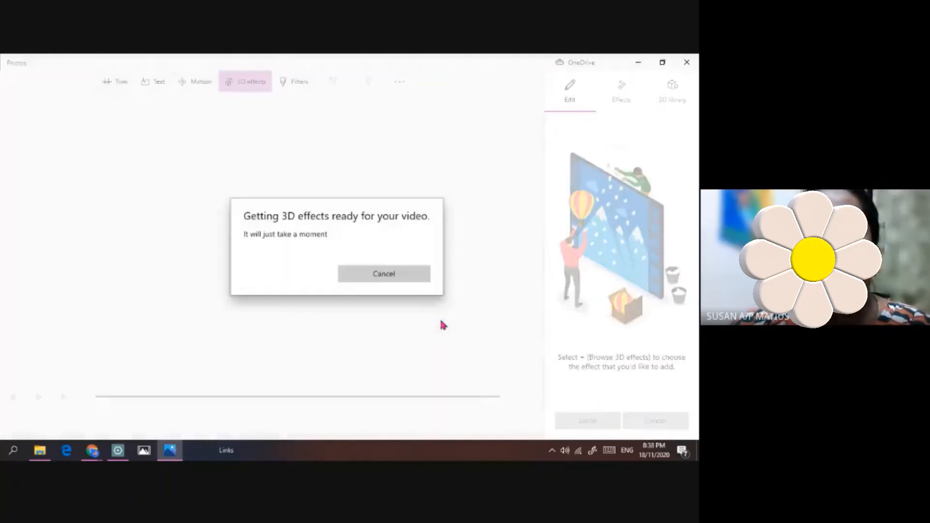
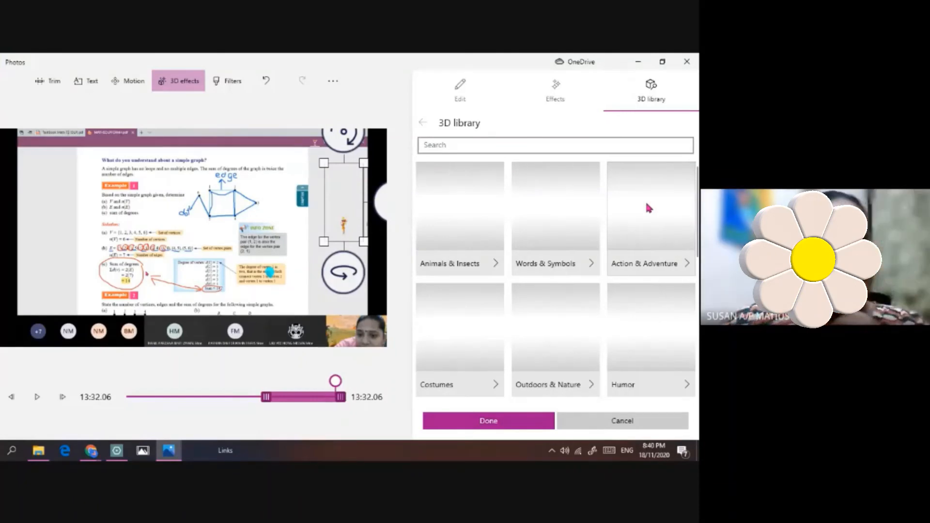
click(446, 246)
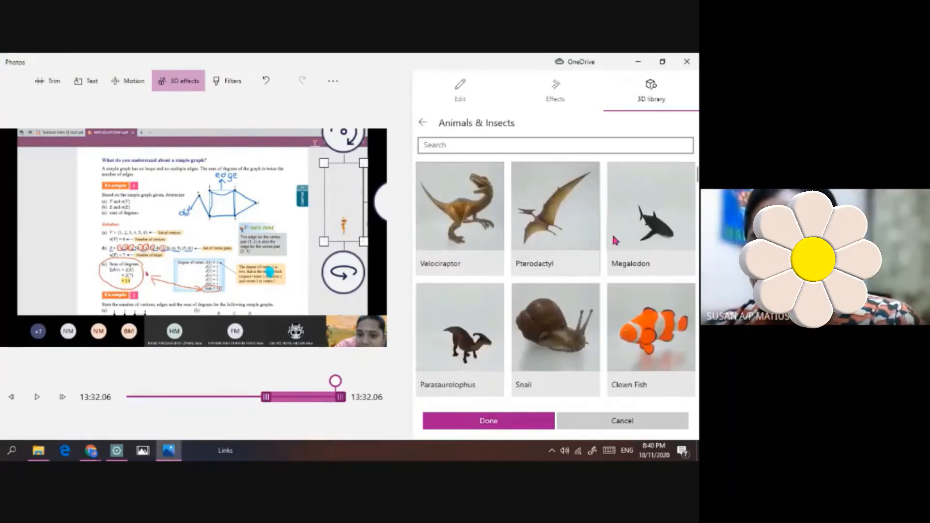
click(560, 329)
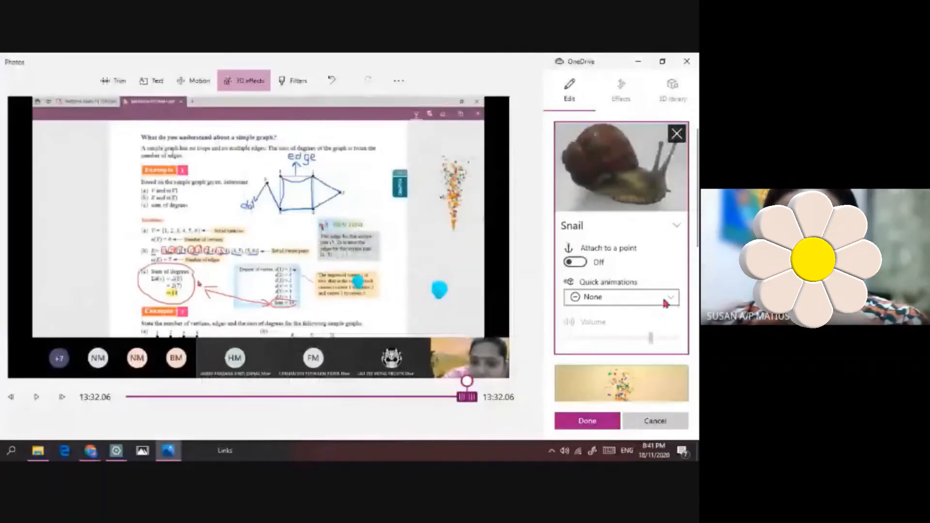
click(576, 303)
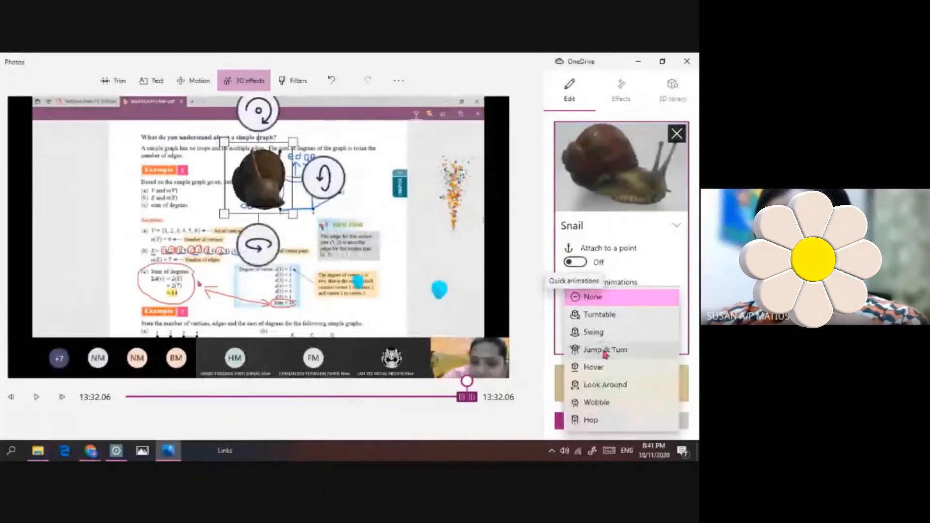
click(603, 385)
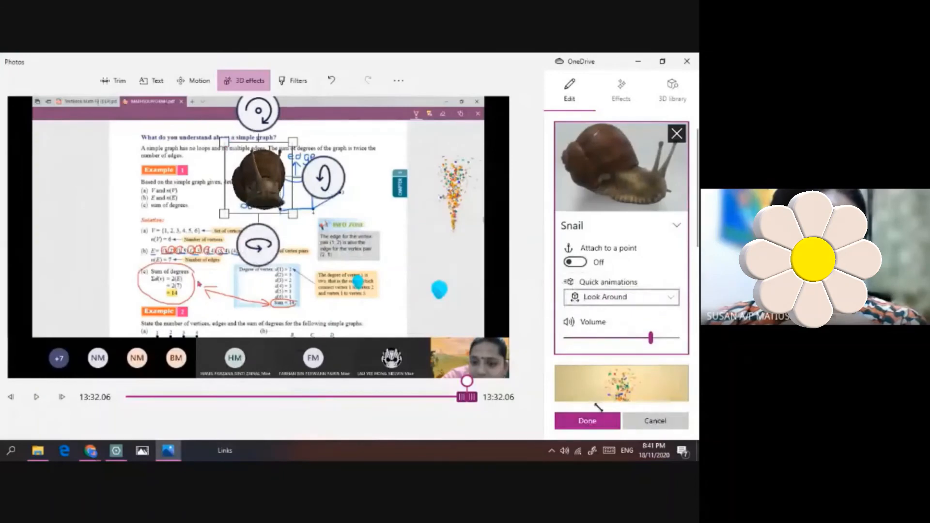
drag(230, 173, 85, 302)
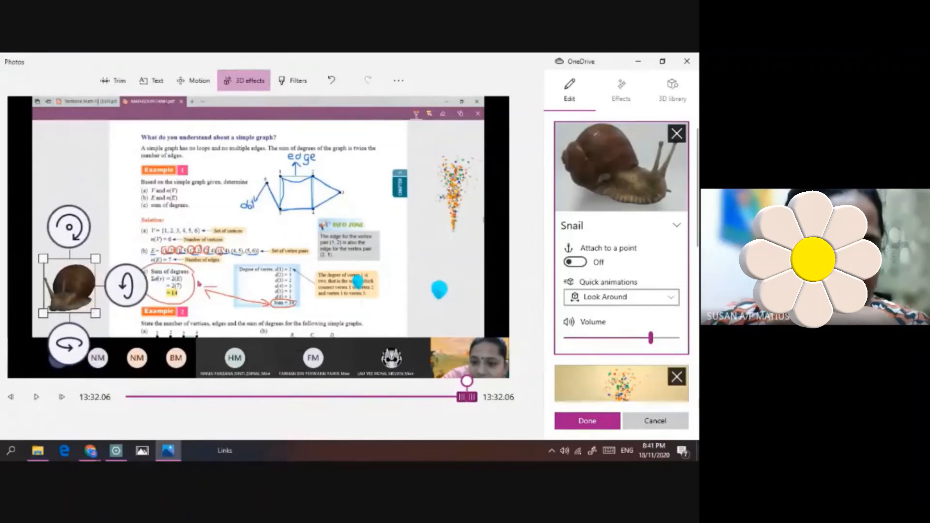
Apply the 3D effects to the 13:32 recording, try playing back the project preview, and deselect the clip
click(580, 428)
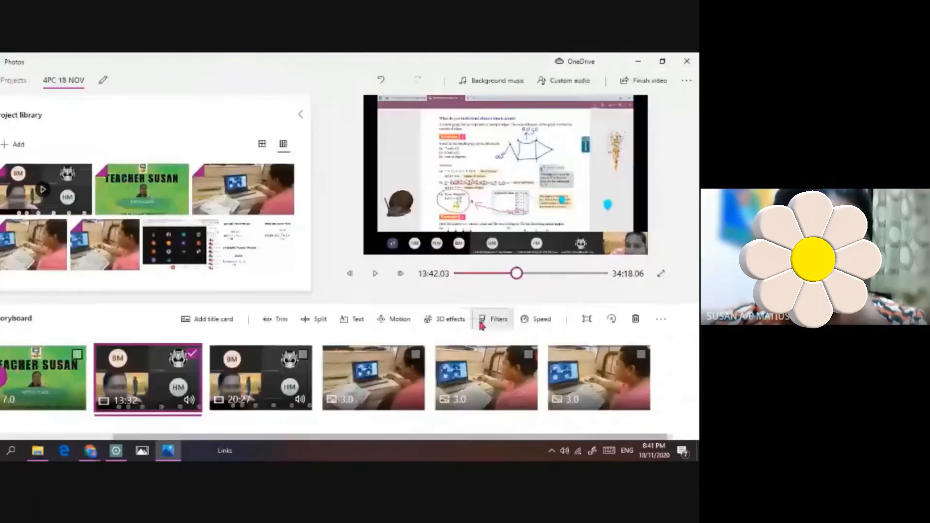
click(376, 274)
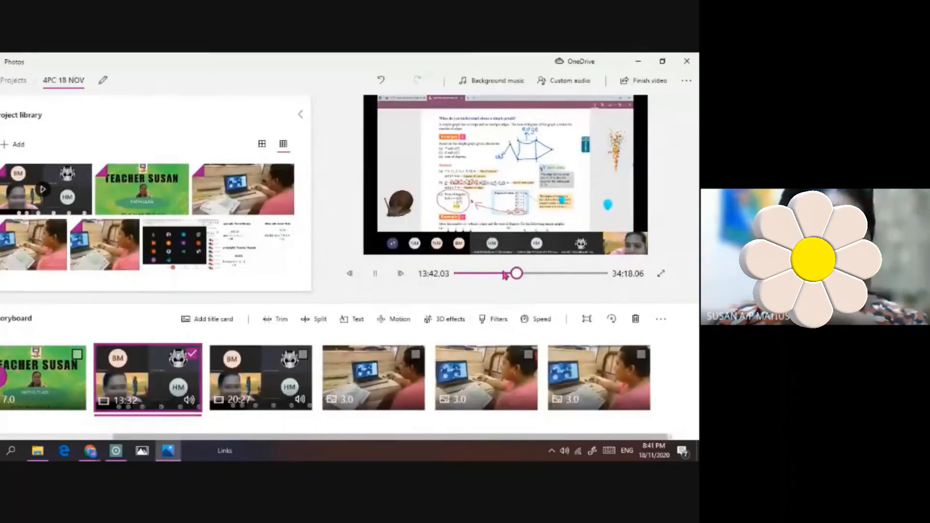
drag(516, 274, 478, 274)
click(375, 274)
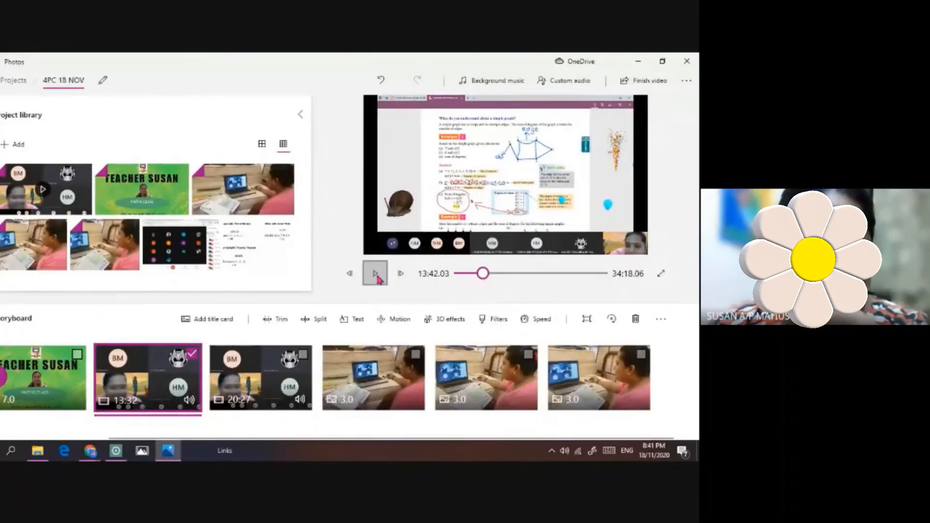
click(377, 276)
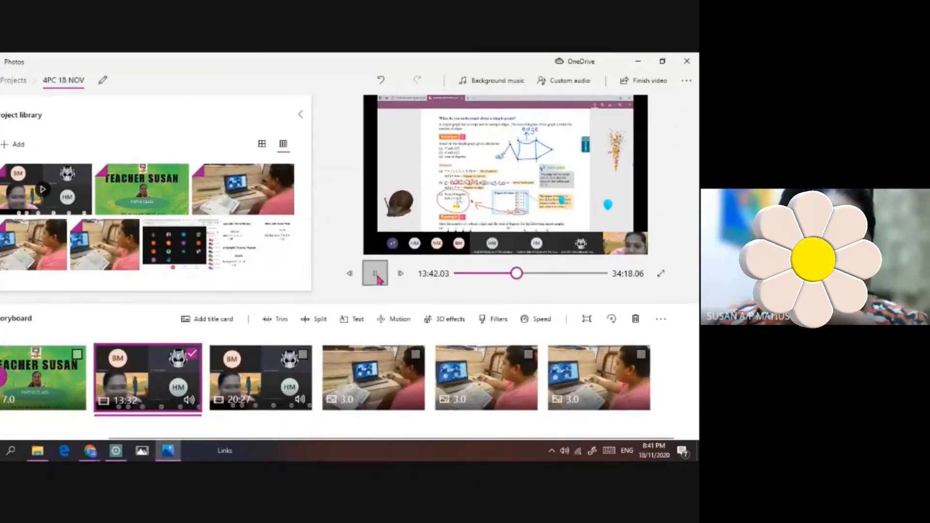
click(377, 277)
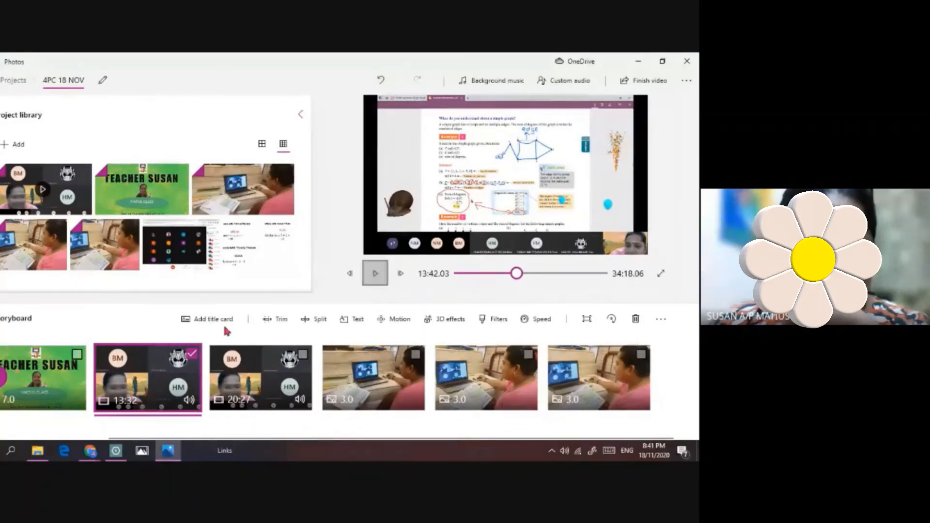
click(192, 354)
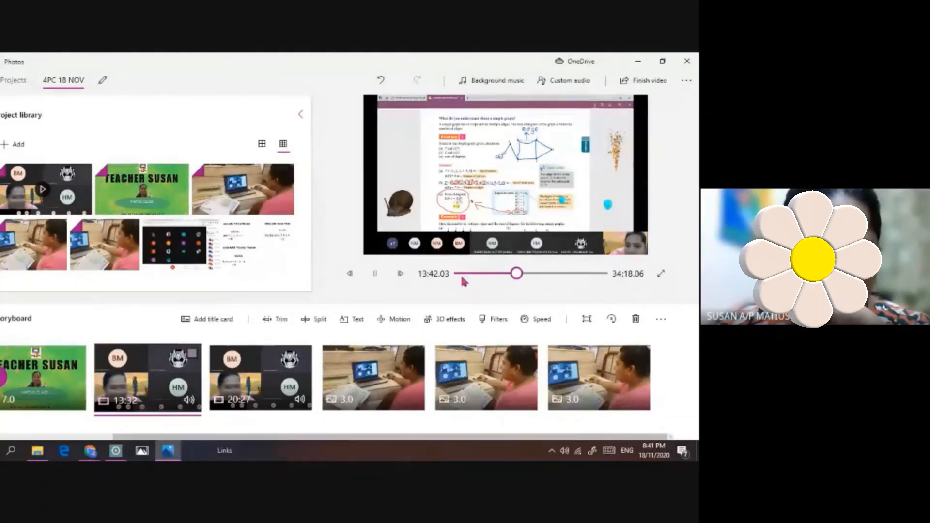
Review the text and 3D effects across the first recording into the second, and check the clip speed setting
click(456, 275)
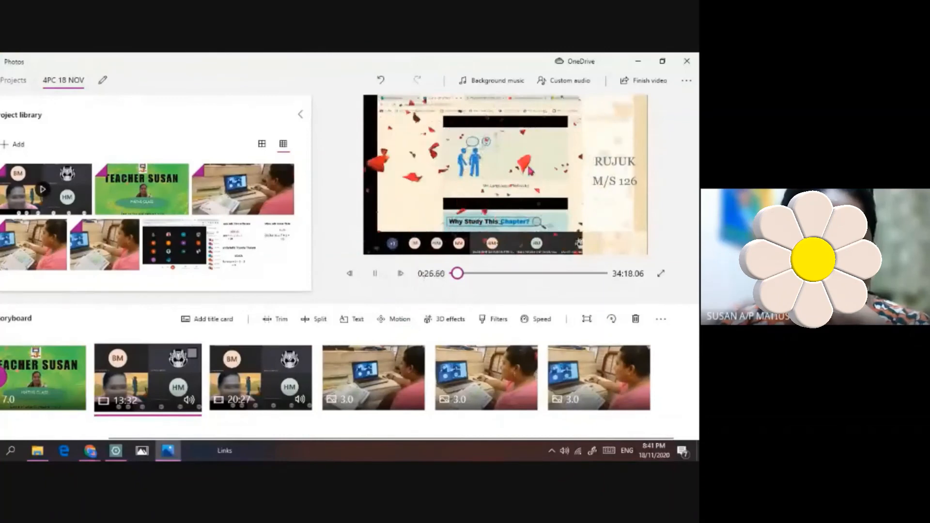
click(474, 274)
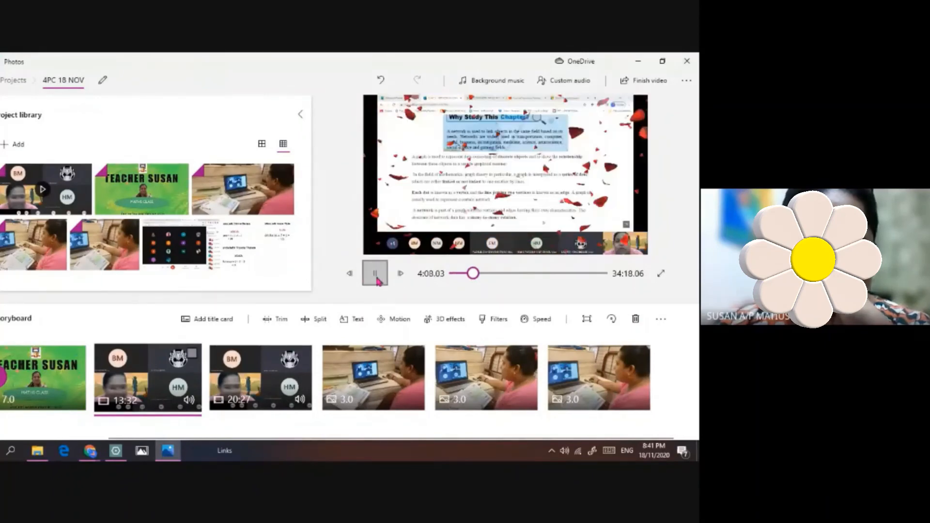
click(508, 274)
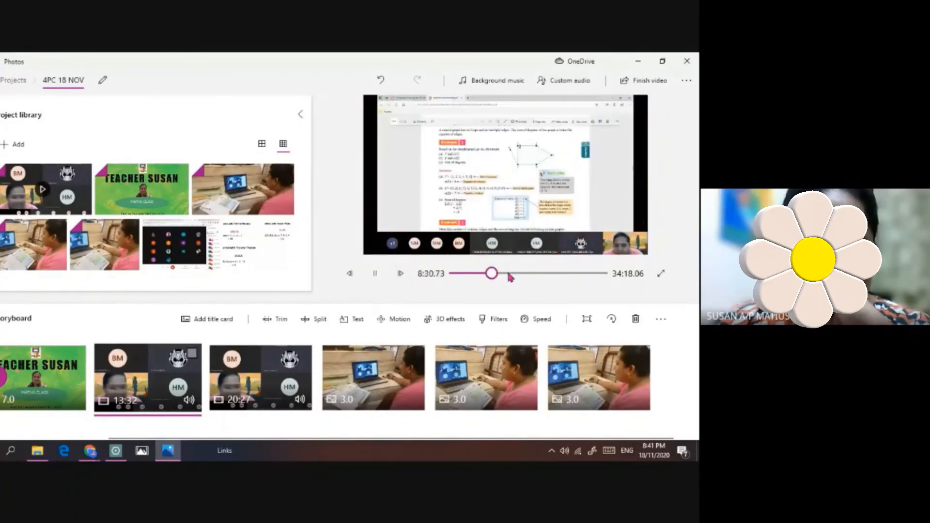
click(510, 274)
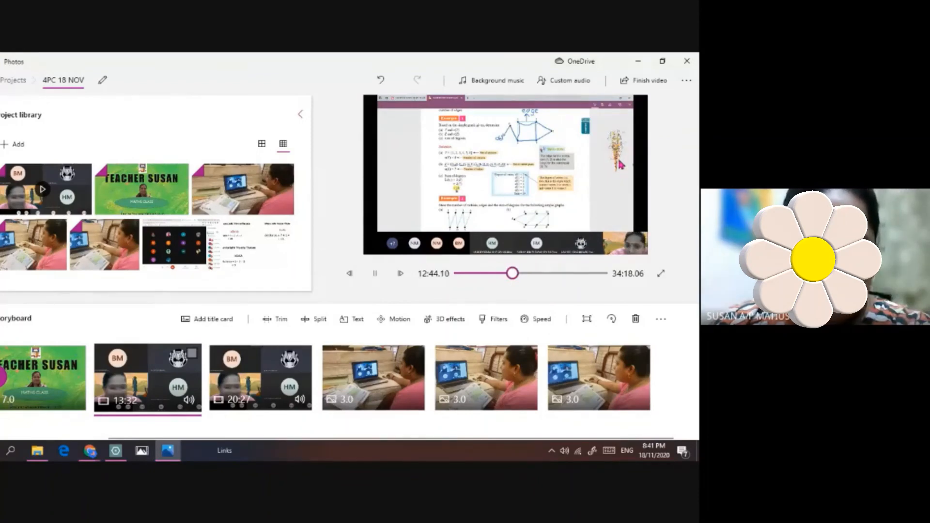
click(517, 274)
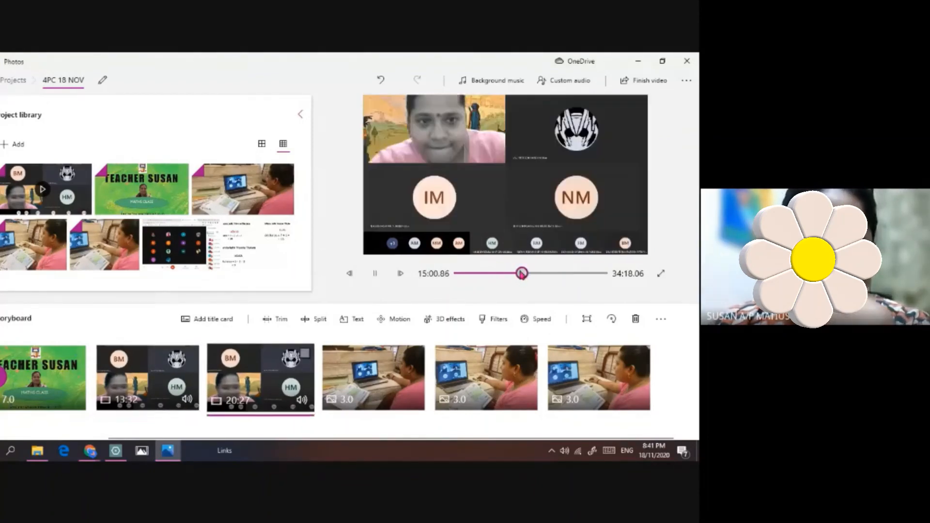
mouse_move(518, 274)
mouse_down()
mouse_move(505, 275)
mouse_move(528, 276)
mouse_move(519, 276)
mouse_up()
click(376, 275)
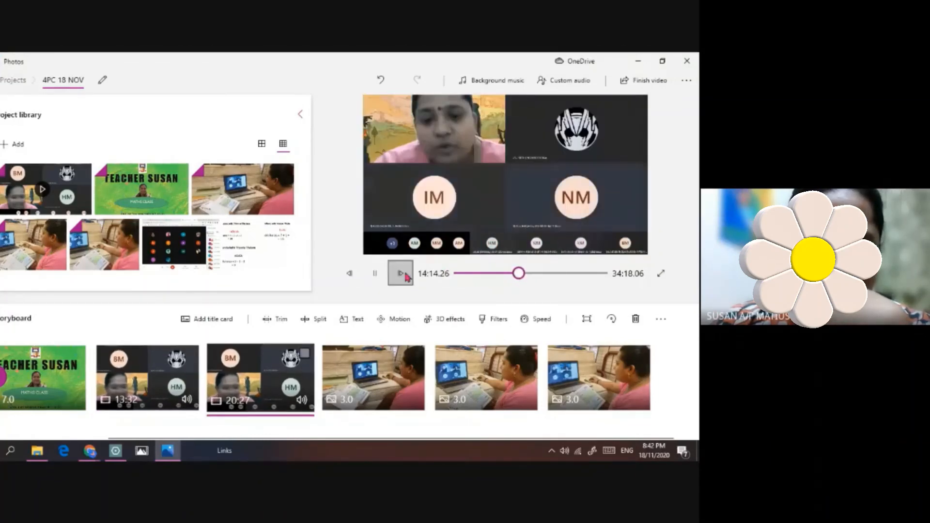
click(375, 274)
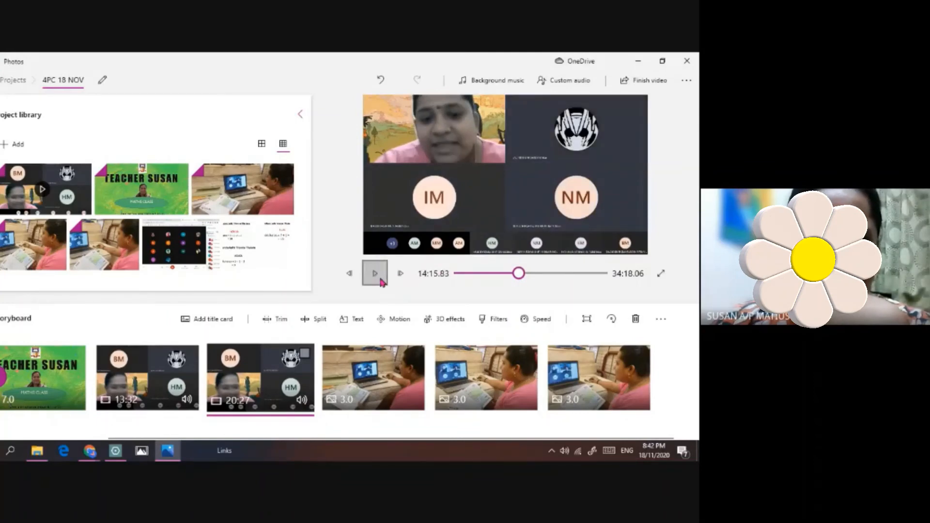
click(541, 319)
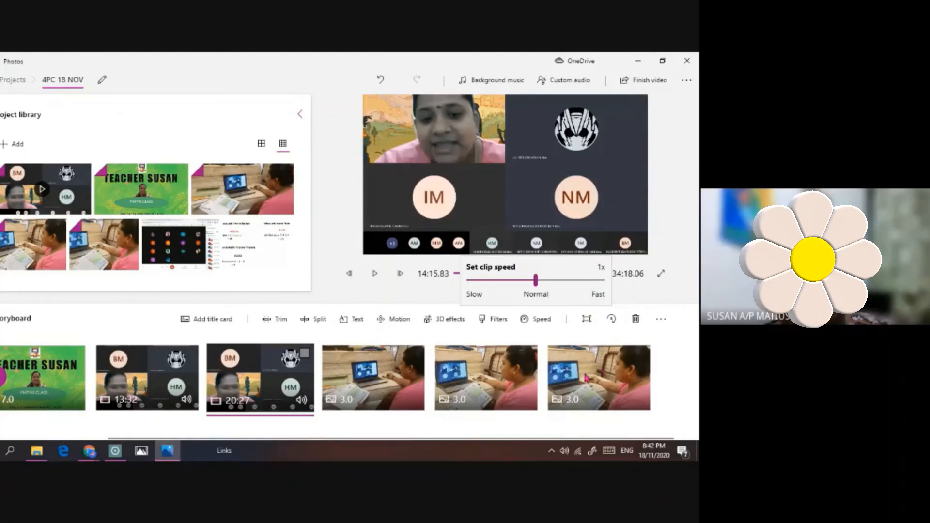
click(587, 378)
Remove the three 3-second photos from the end of the storyboard
click(420, 358)
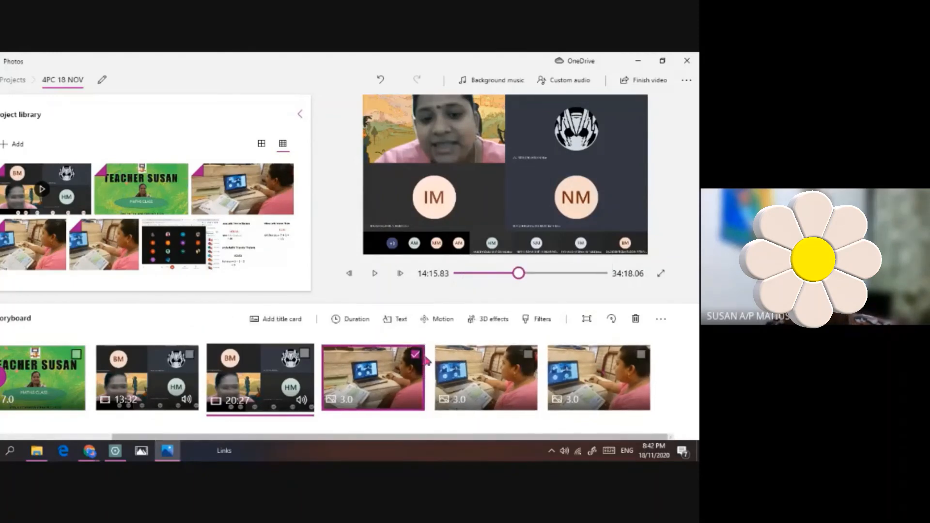
click(529, 355)
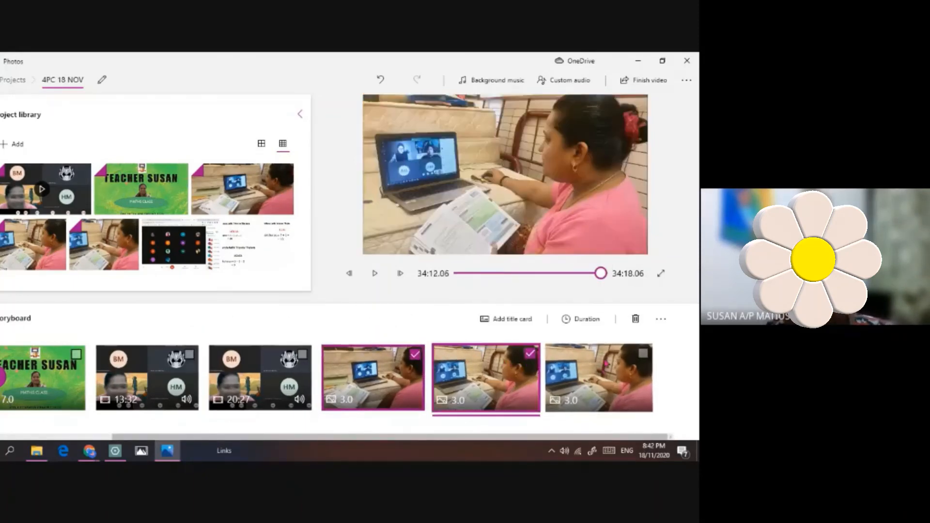
click(643, 354)
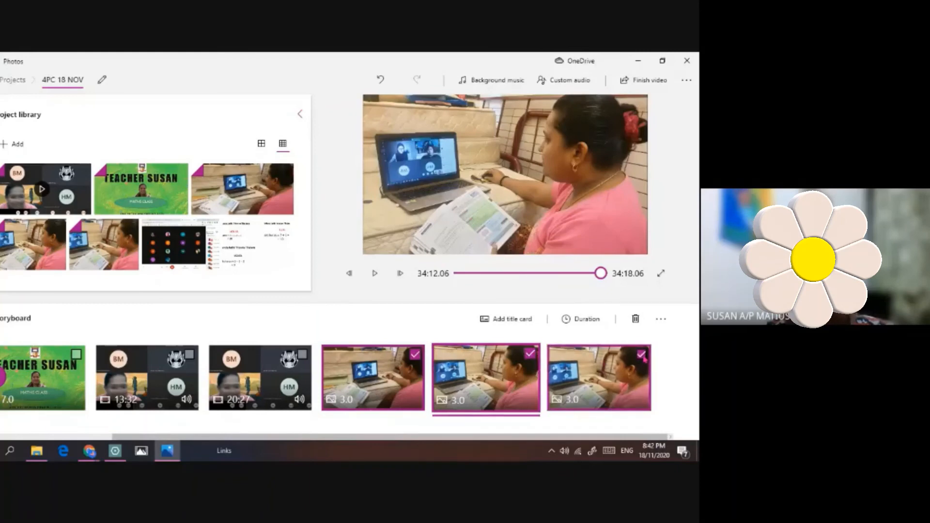
click(634, 323)
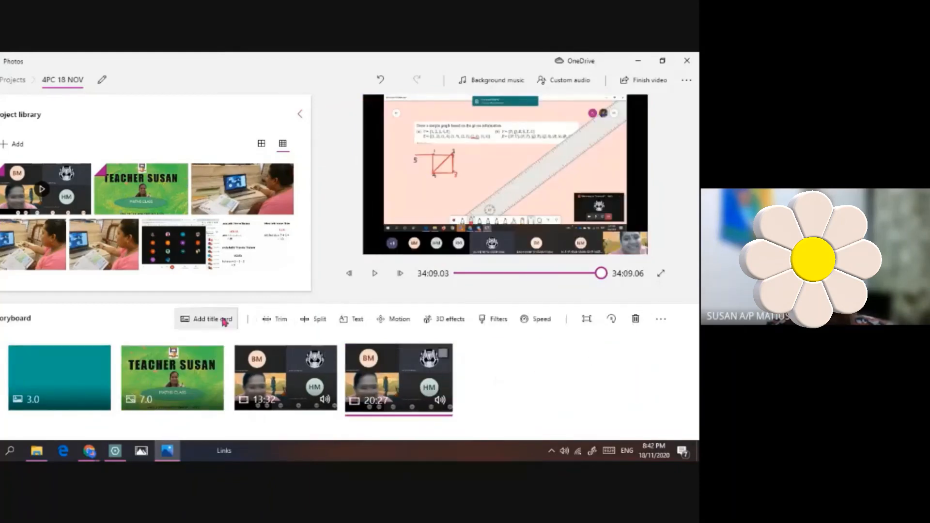
Add a title card between the 13:32 and 20:27 recordings and select it
click(206, 319)
drag(530, 393, 581, 396)
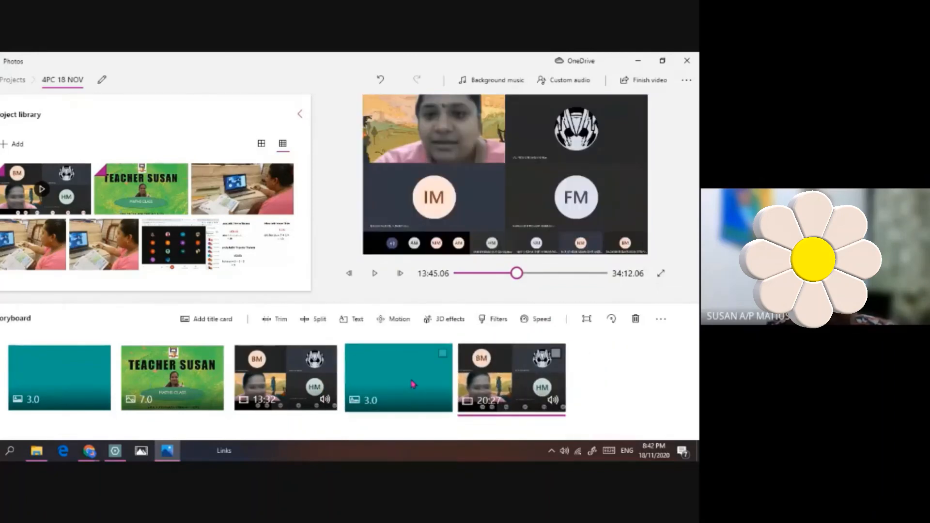
click(412, 384)
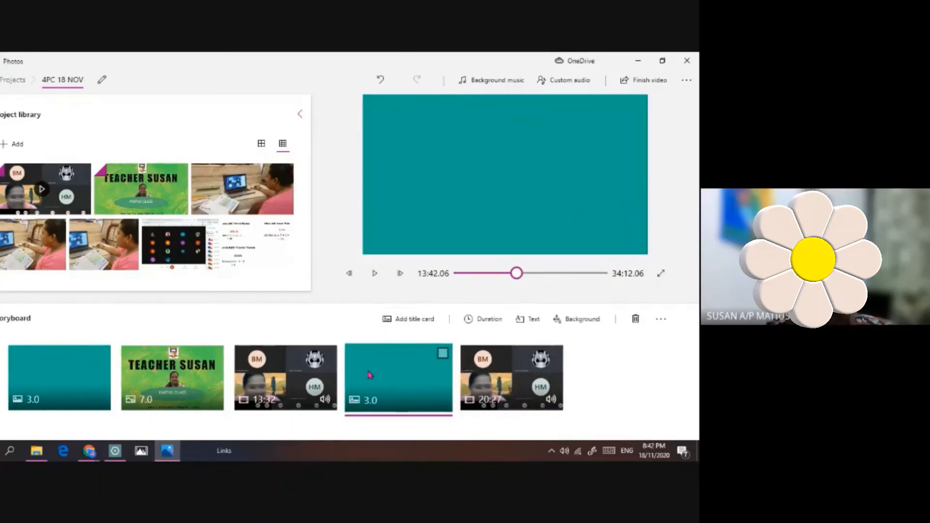
Give the title card between the recordings the text PART 2 in the Adventure style, and apply it
click(532, 321)
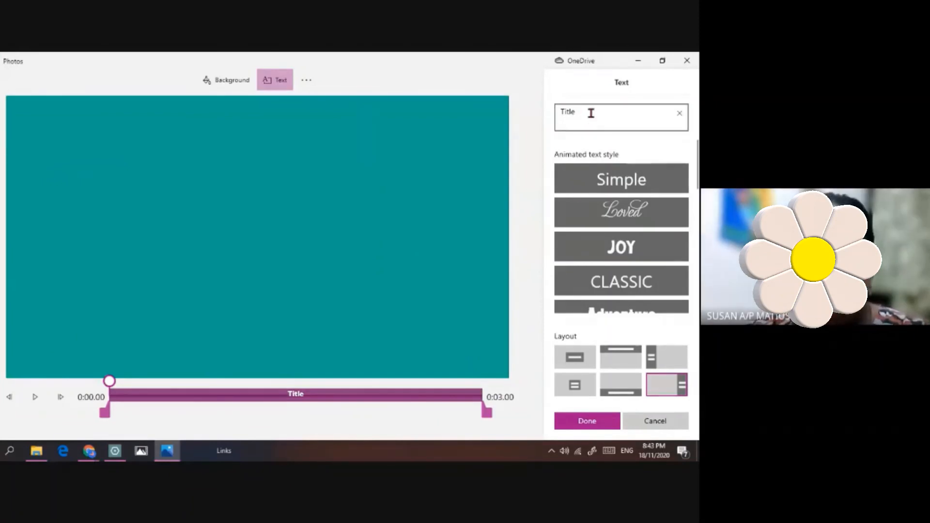
click(622, 242)
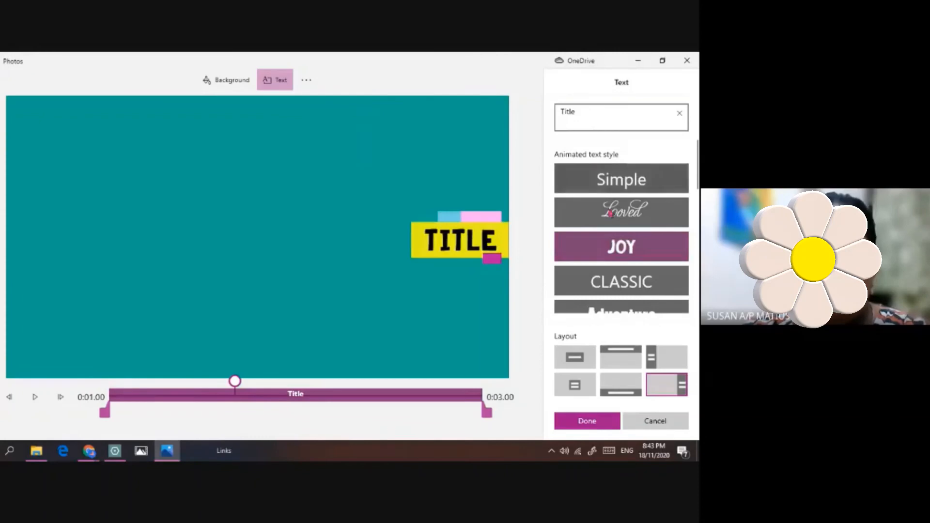
click(586, 112)
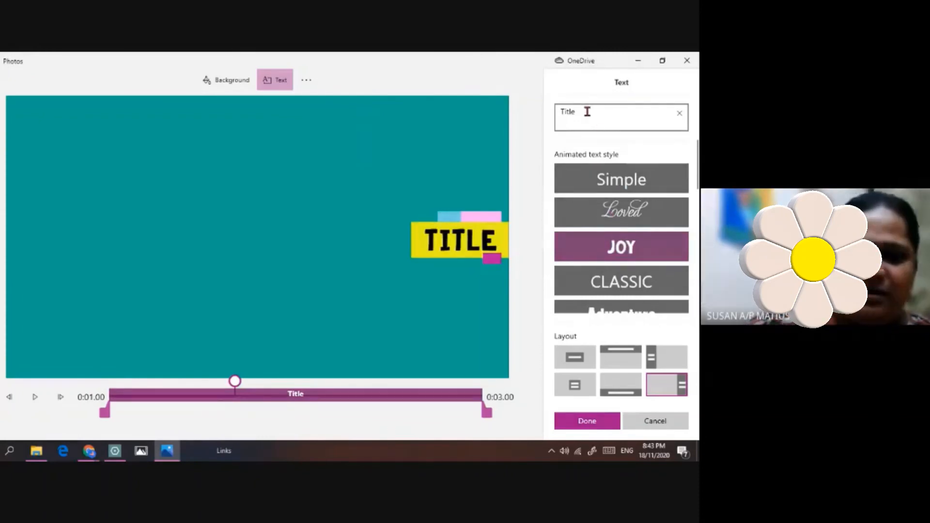
key(BackSpace)
key(BackSpace)
key(BackSpace)
key(BackSpace)
key(BackSpace)
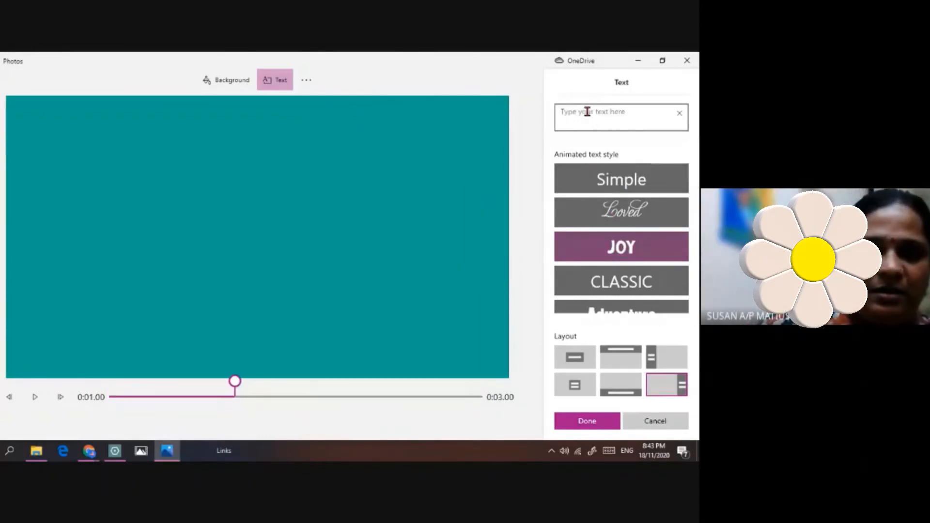
text(PART 2)
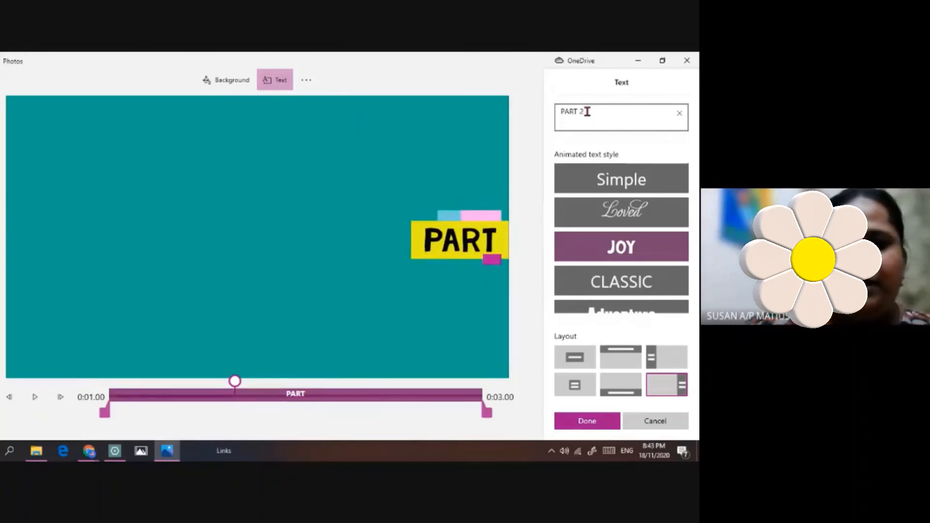
click(649, 306)
scroll(649, 306, down, 2)
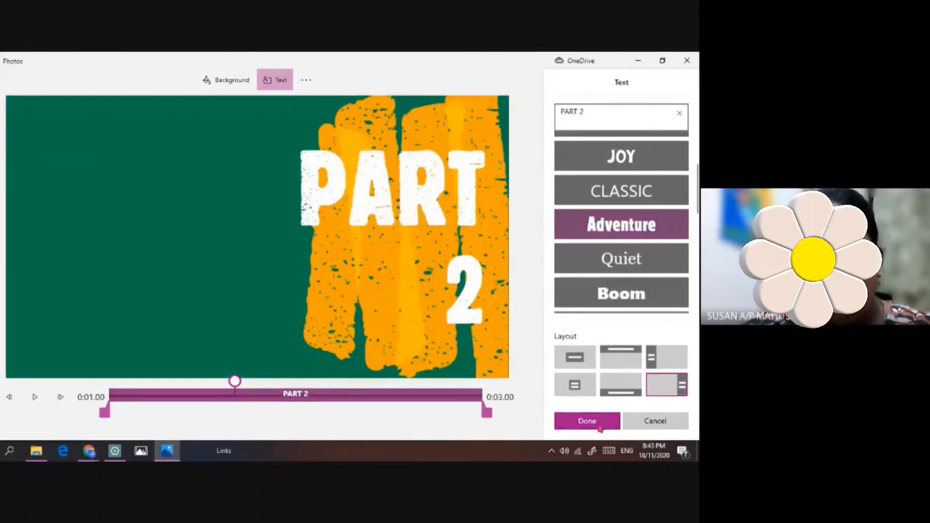
click(599, 424)
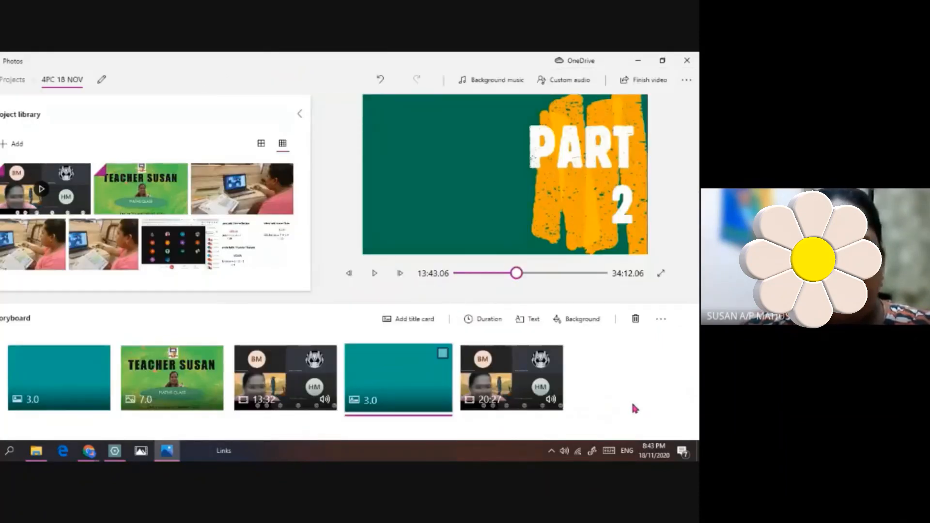
Add another title card, move it to the end of the storyboard, and choose the Cinema style for its text
click(428, 319)
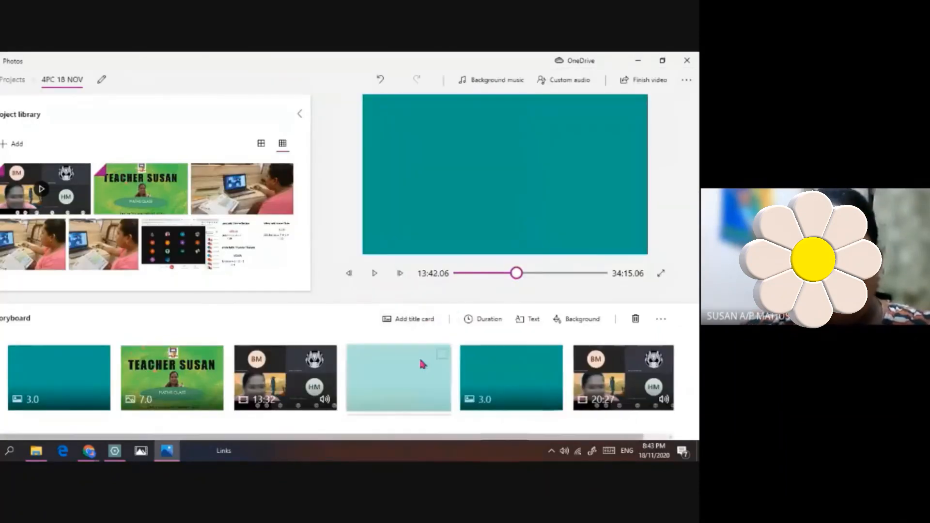
drag(422, 365, 618, 388)
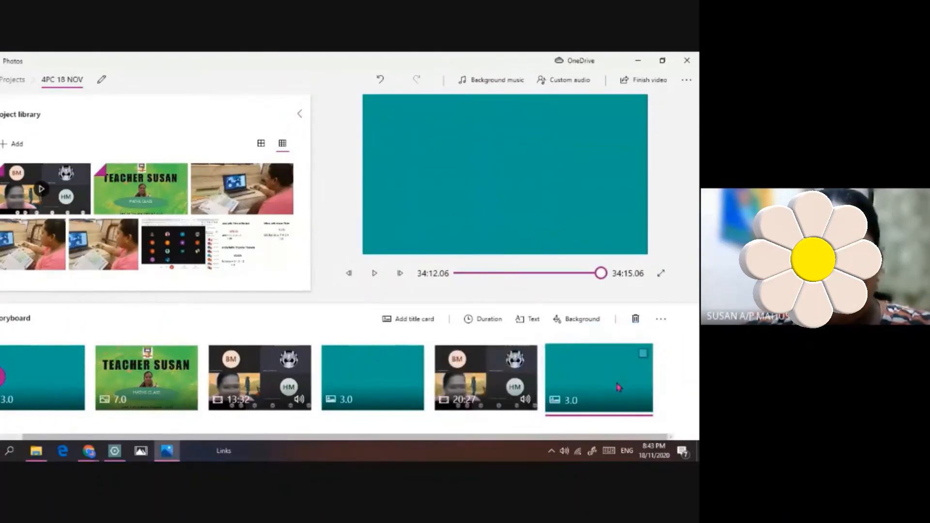
click(529, 320)
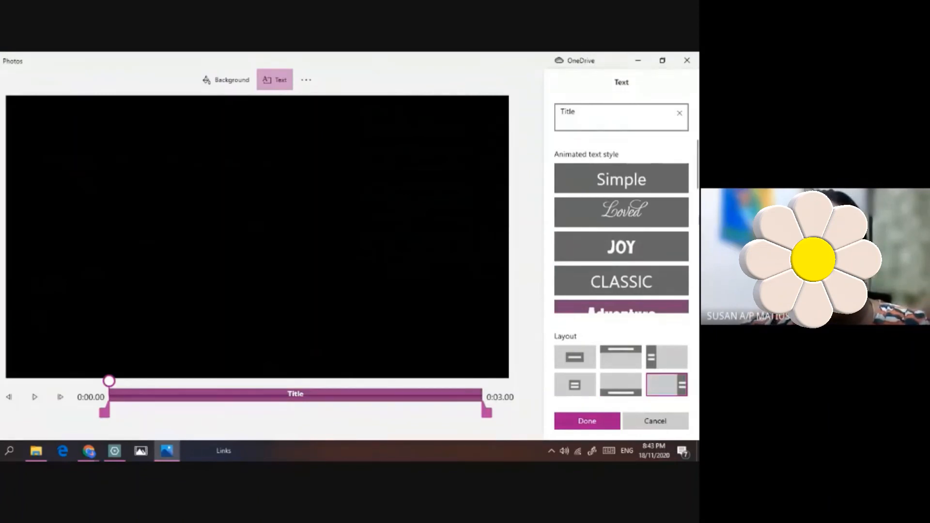
scroll(589, 267, down, 5)
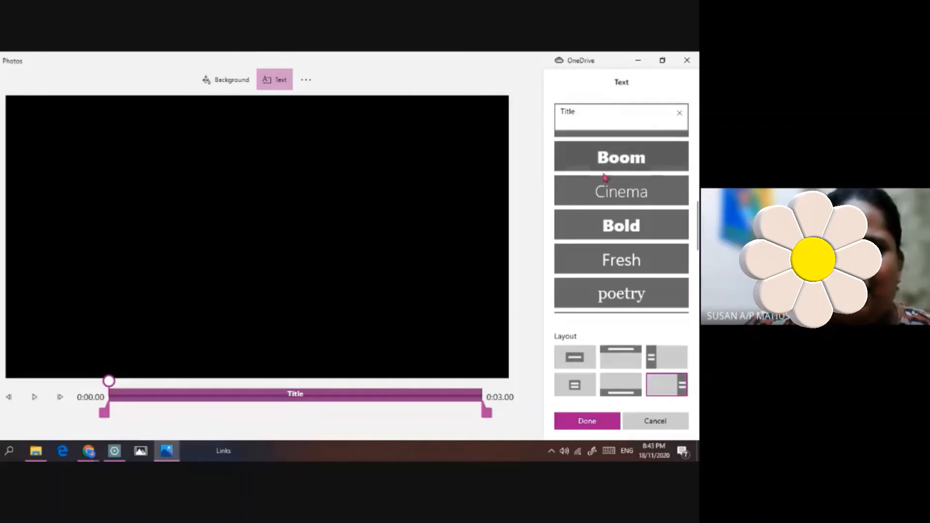
click(612, 204)
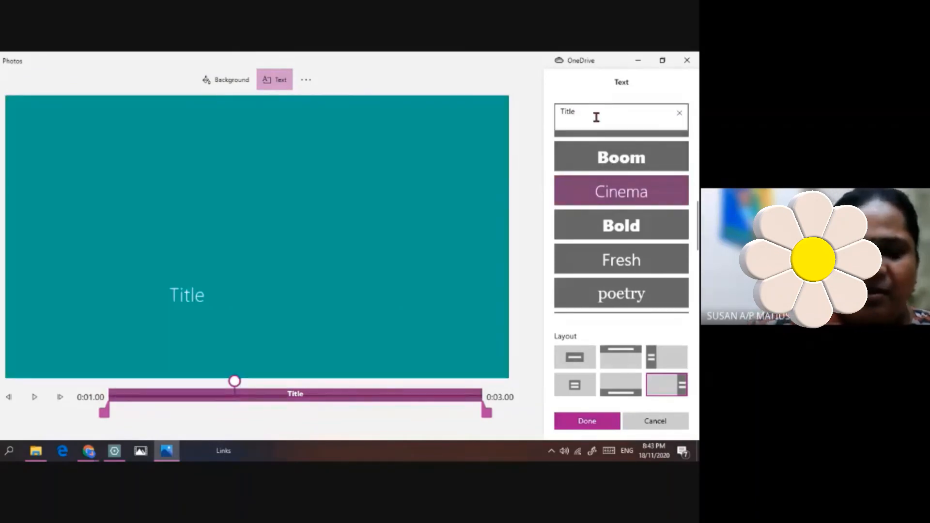
Clear the placeholder text of the closing title card
text(PLEA)
key(BackSpace)
key(BackSpace)
key(BackSpace)
key(BackSpace)
key(BackSpace)
key(BackSpace)
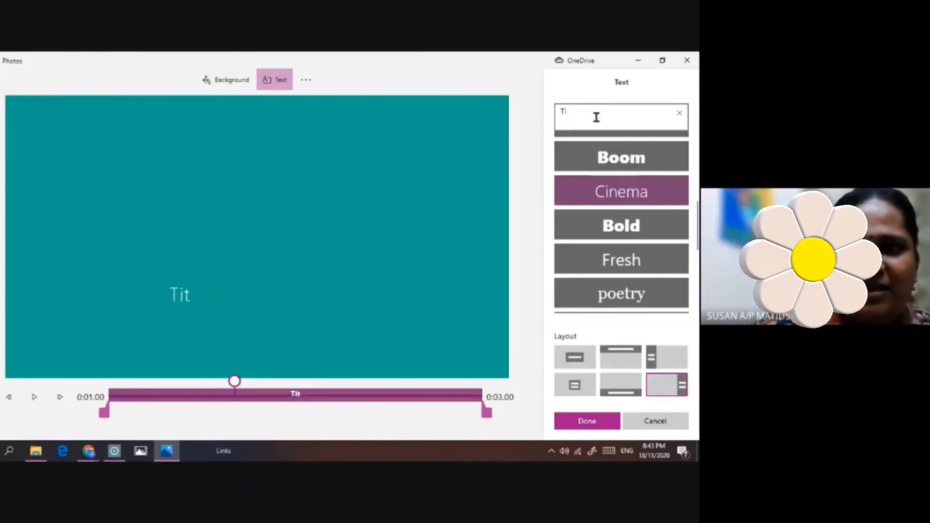
key(BackSpace)
key(BackSpace)
text(PLEASE)
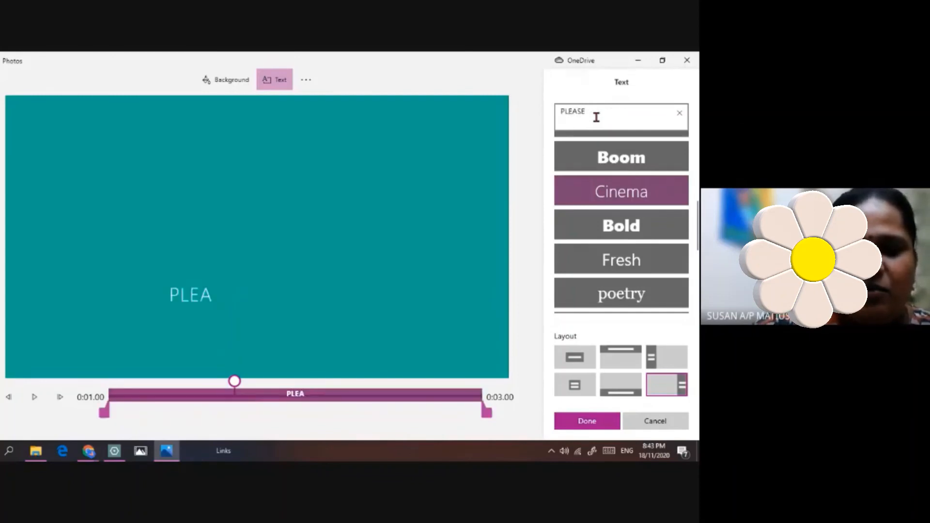
text( WATCH TH)
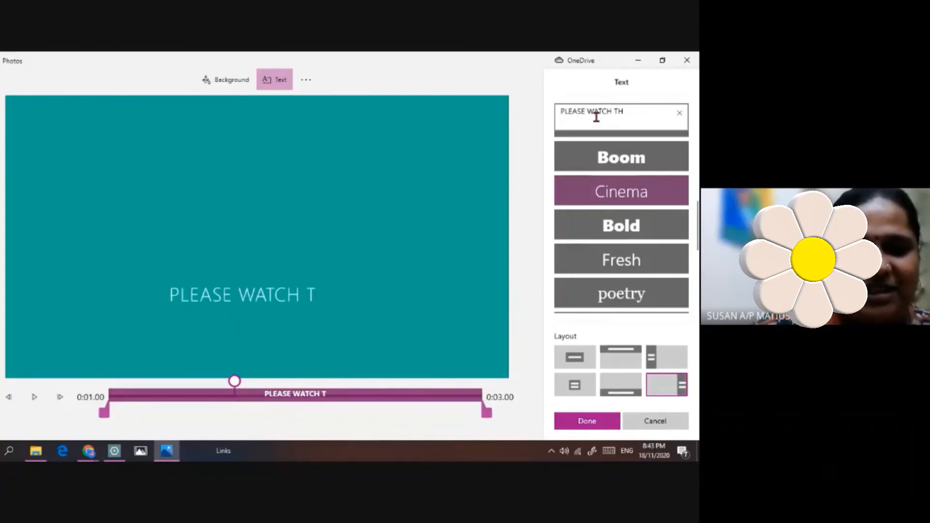
key(BackSpace)
key(BackSpace)
key(BackSpace)
key(BackSpace)
key(BackSpace)
key(BackSpace)
key(BackSpace)
key(BackSpace)
key(BackSpace)
key(BackSpace)
key(BackSpace)
key(BackSpace)
key(BackSpace)
key(BackSpace)
key(BackSpace)
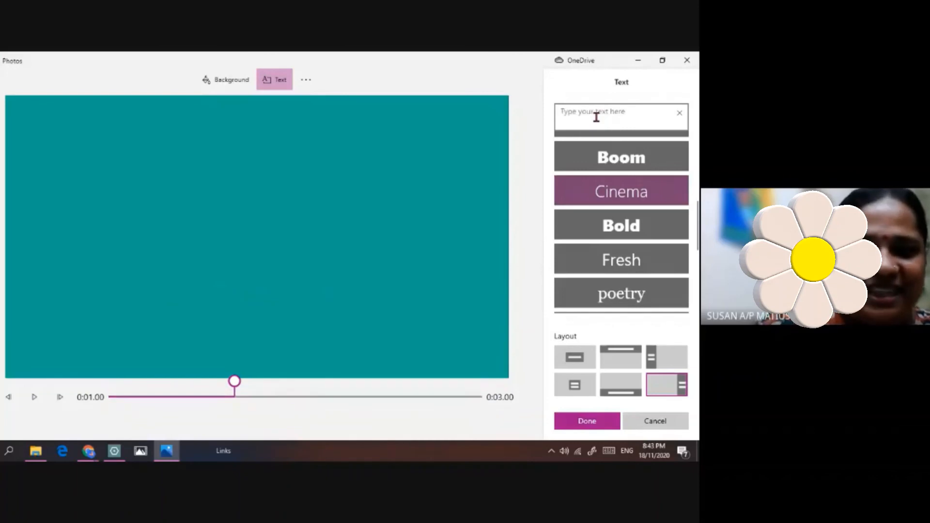
Give the closing title card the text THANK YOU FOR WATCHING in the Electric style with the lower-edge layout, and apply it
text(THANK YOU)
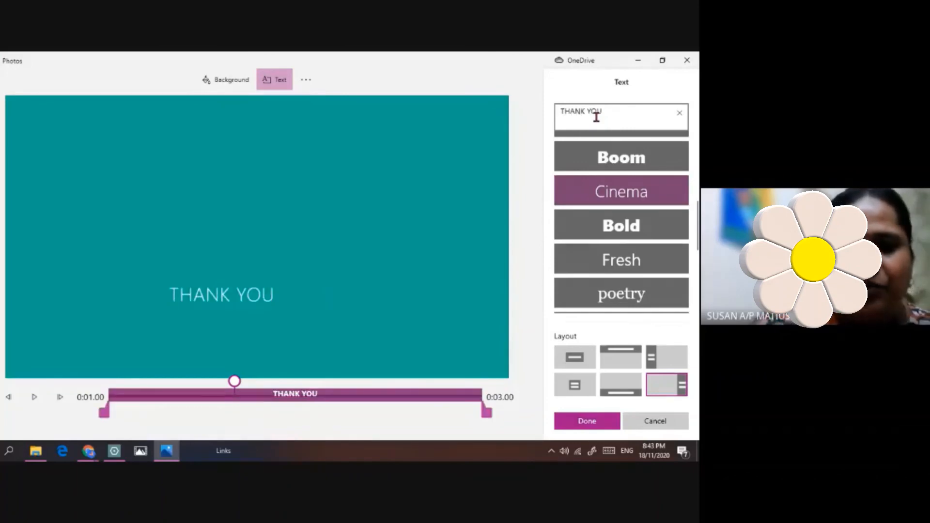
text( FOR)
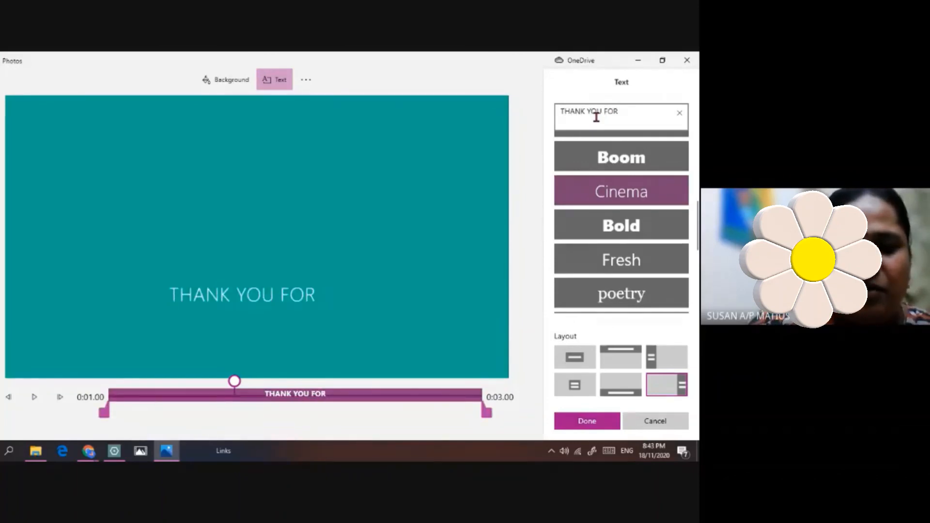
text( WATCHING)
scroll(622, 228, down, 5)
click(621, 227)
click(575, 385)
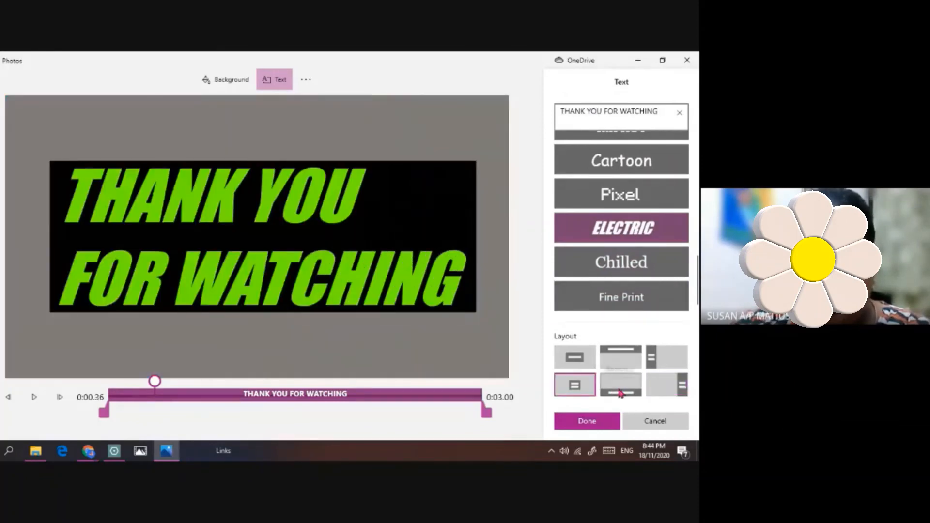
click(621, 387)
click(587, 420)
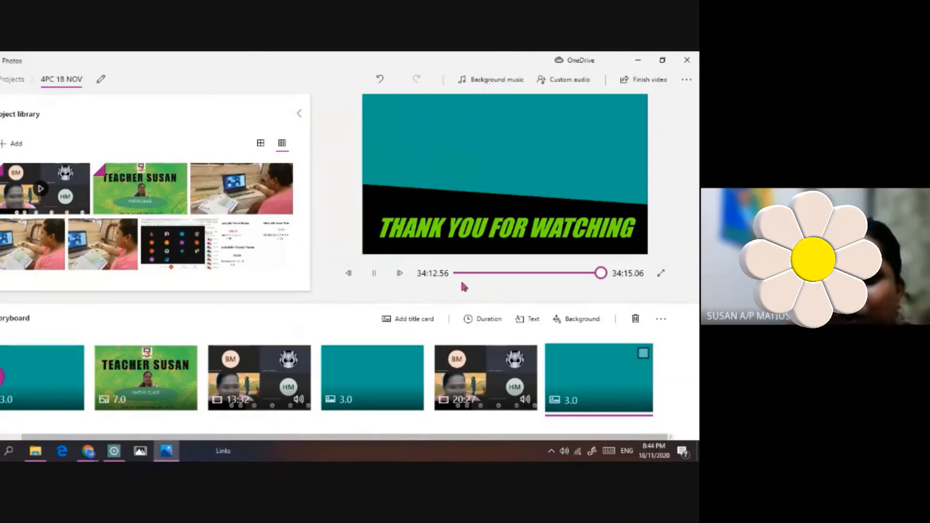
Preview the opening KELAS DALAM TALIAN title card and pause the playback
mouse_move(600, 273)
mouse_down()
mouse_move(476, 276)
mouse_move(605, 273)
mouse_up()
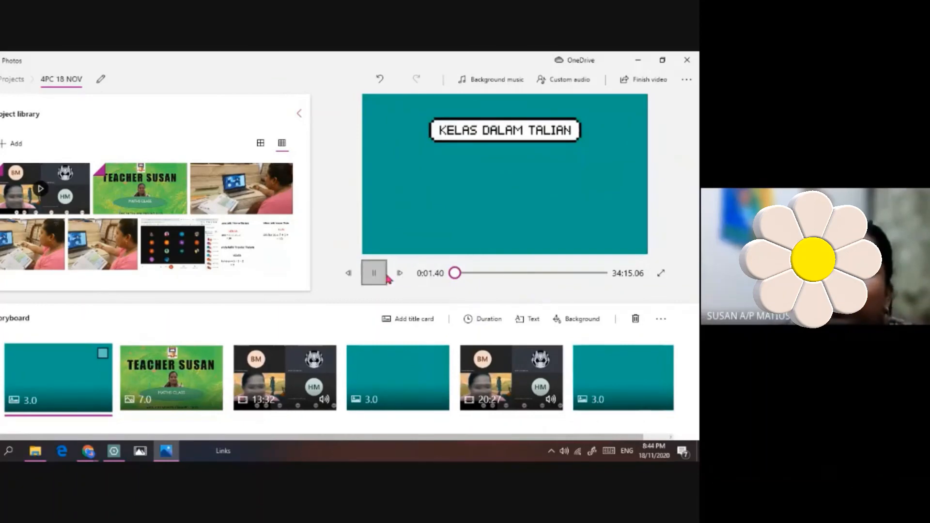
click(369, 276)
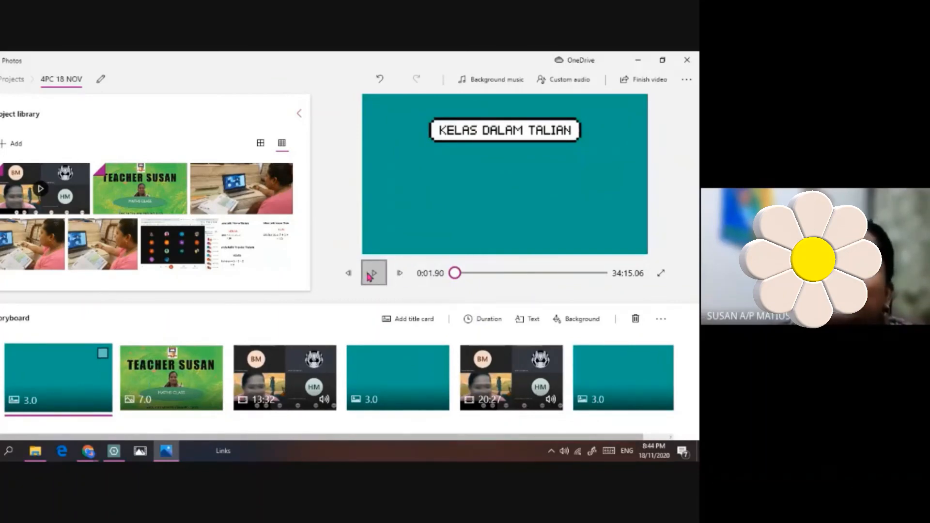
Sample the Light rain and Misty mountain top background music tracks, leaving Misty mountain top selected
click(504, 90)
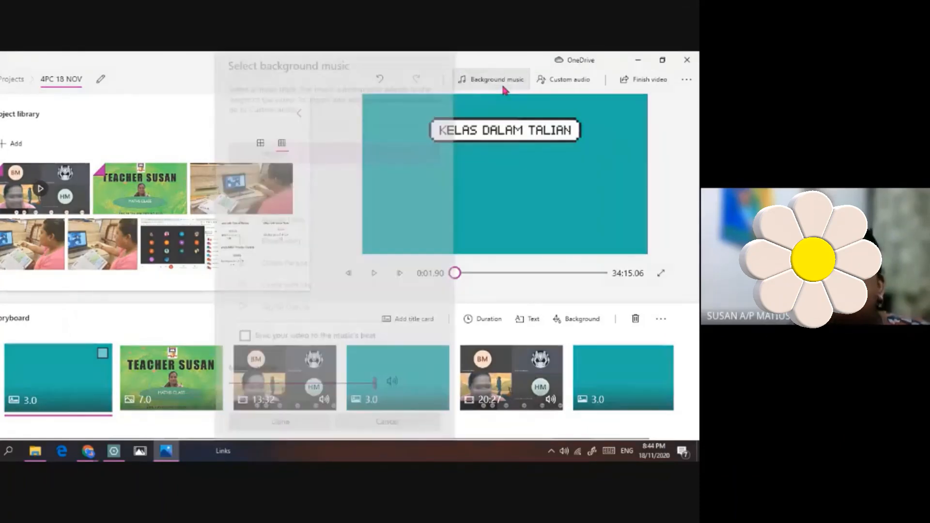
scroll(339, 227, down, 1)
scroll(344, 242, down, 3)
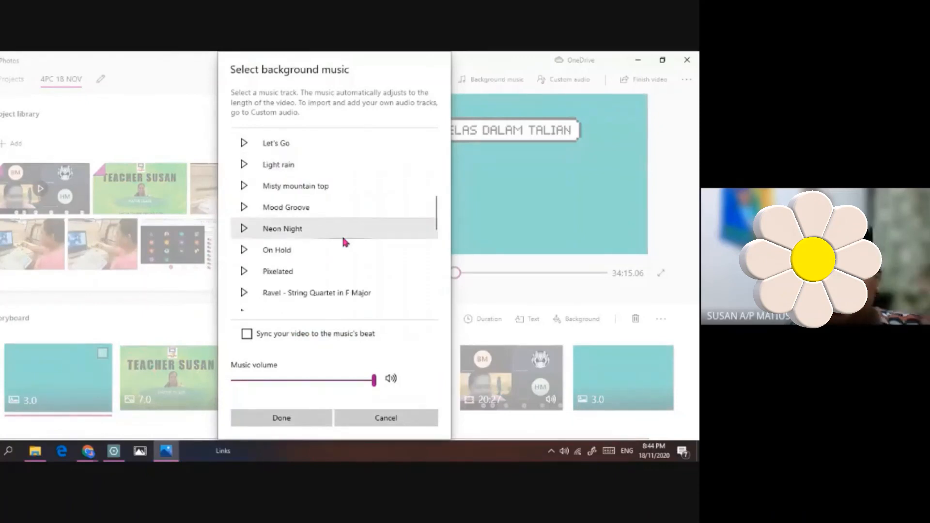
click(305, 171)
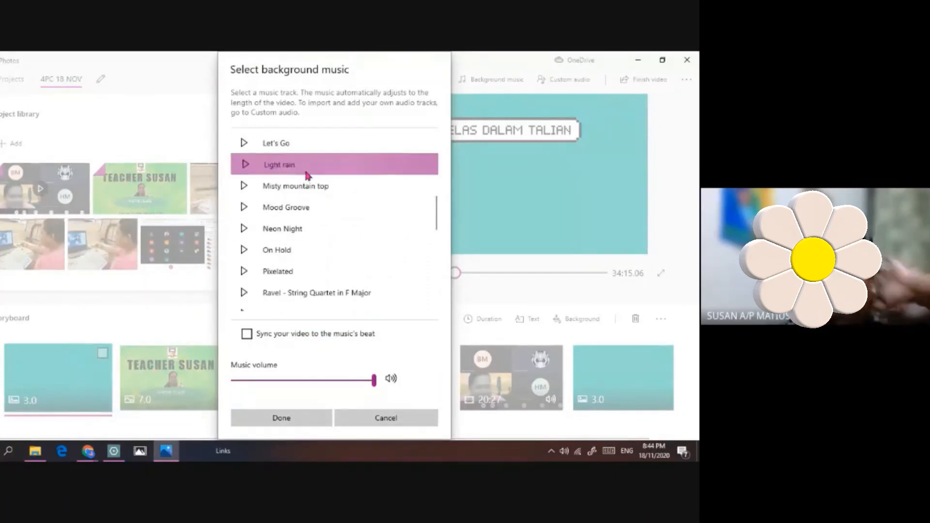
click(244, 165)
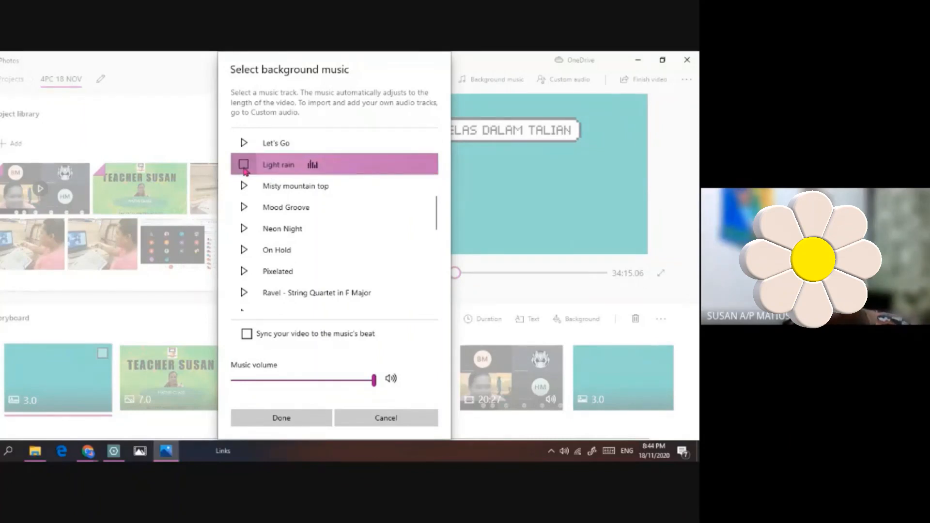
click(243, 187)
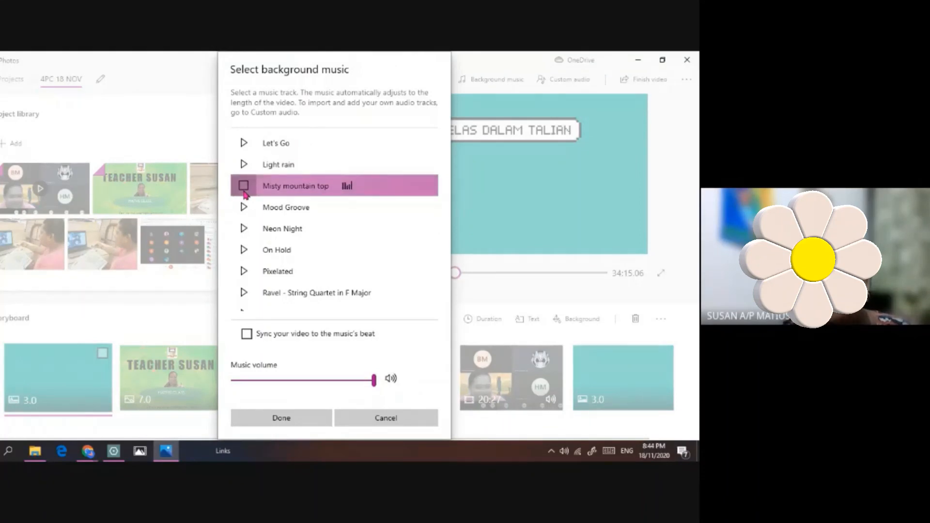
click(244, 192)
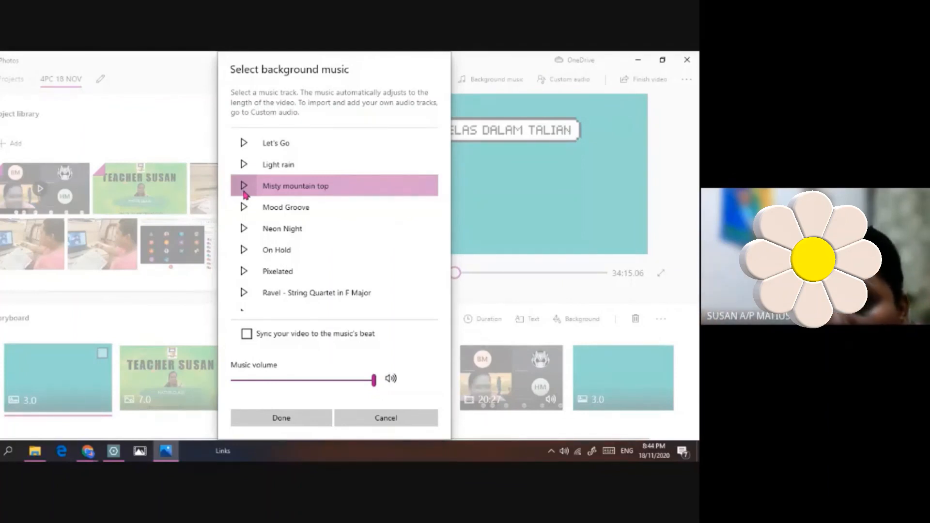
Sync the video to the music's beat, lower the music volume to slightly under half, and apply the background music
click(247, 335)
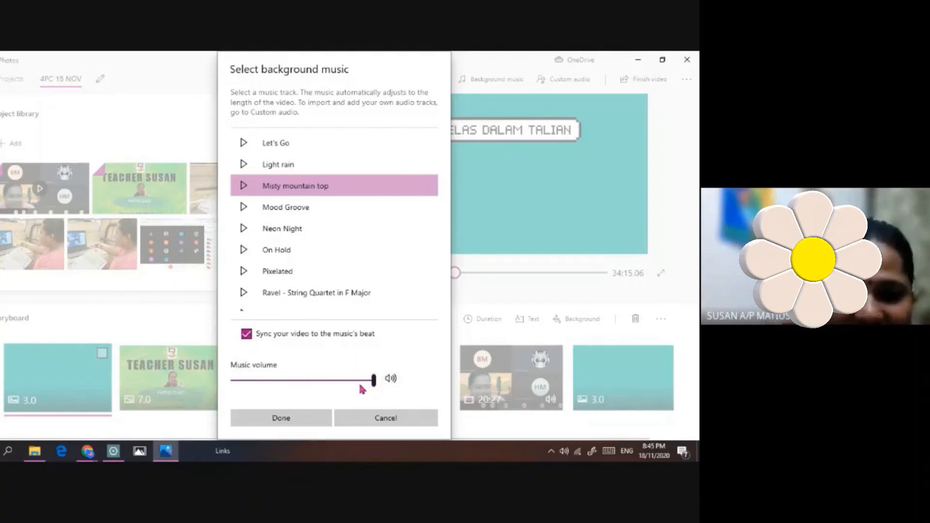
click(292, 382)
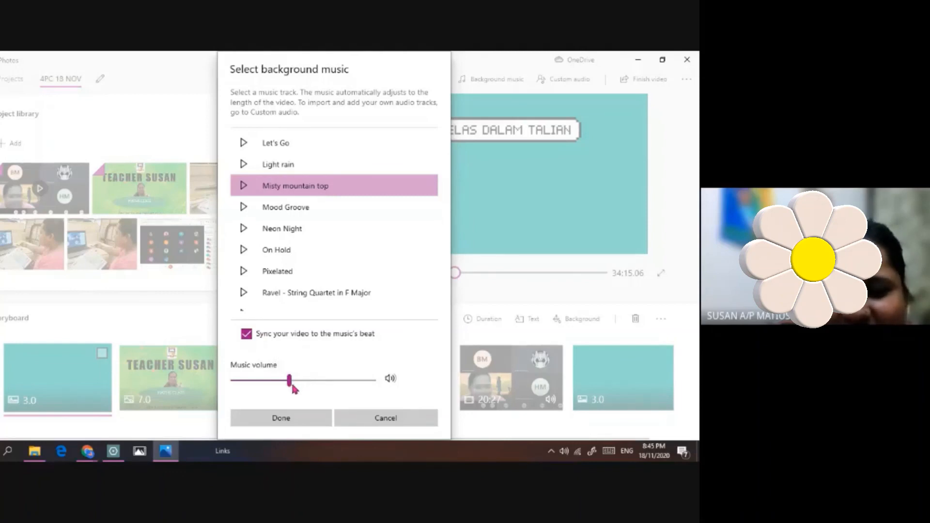
click(301, 420)
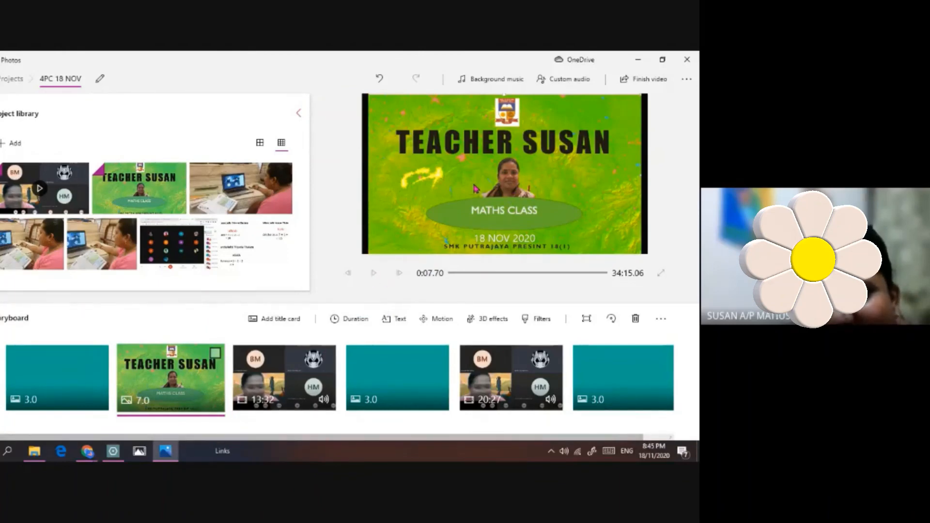
Play the video with its background music from the cover into the 13:32 recording, and pause it
click(377, 275)
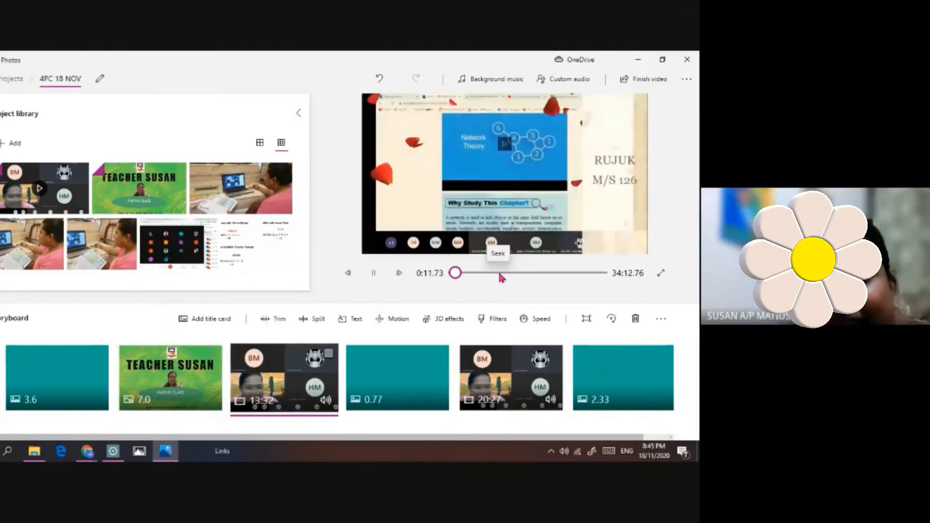
click(374, 275)
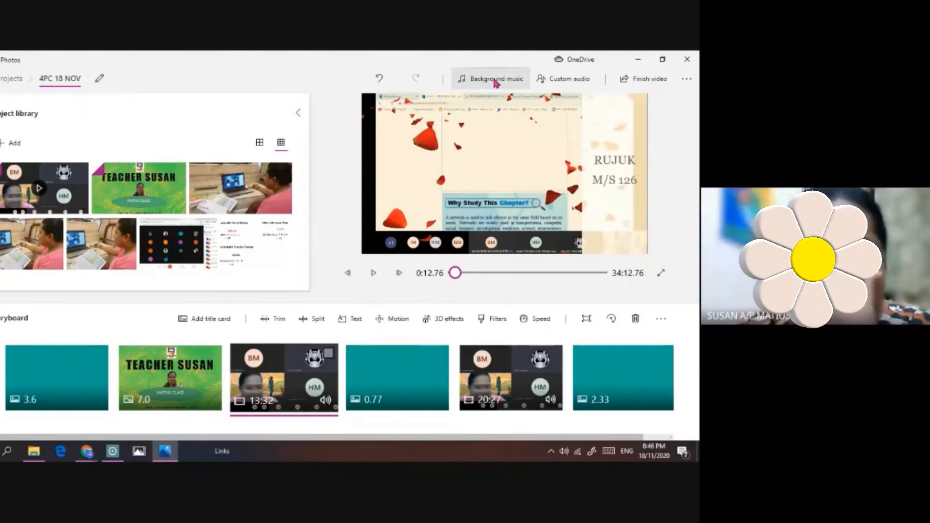
View the custom audio options and leave them without adding an audio file
click(588, 83)
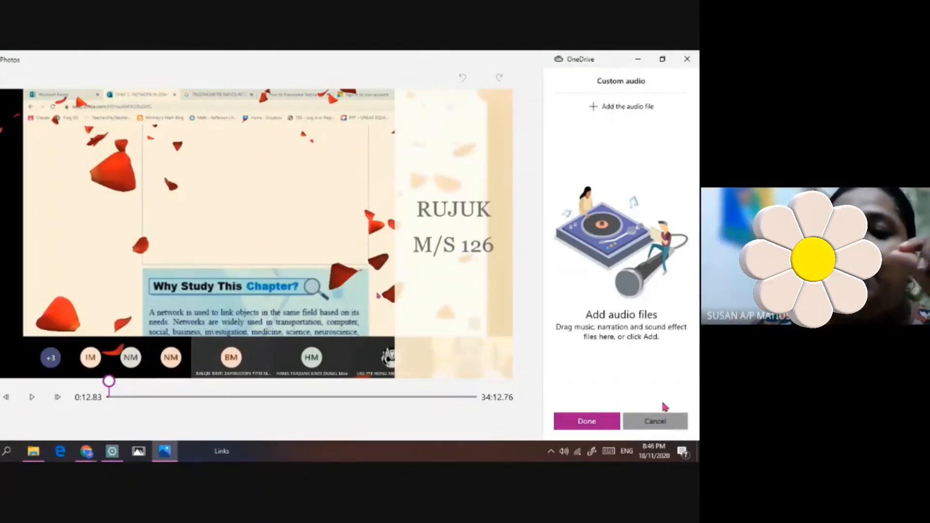
click(663, 417)
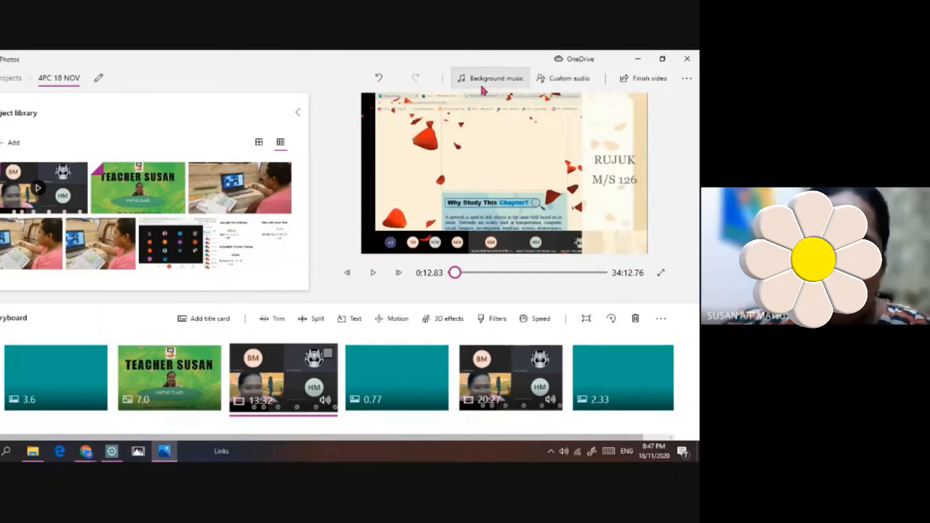
Export the finished video at High 1080p quality to the Desktop as 4PC 18 NOV
click(647, 89)
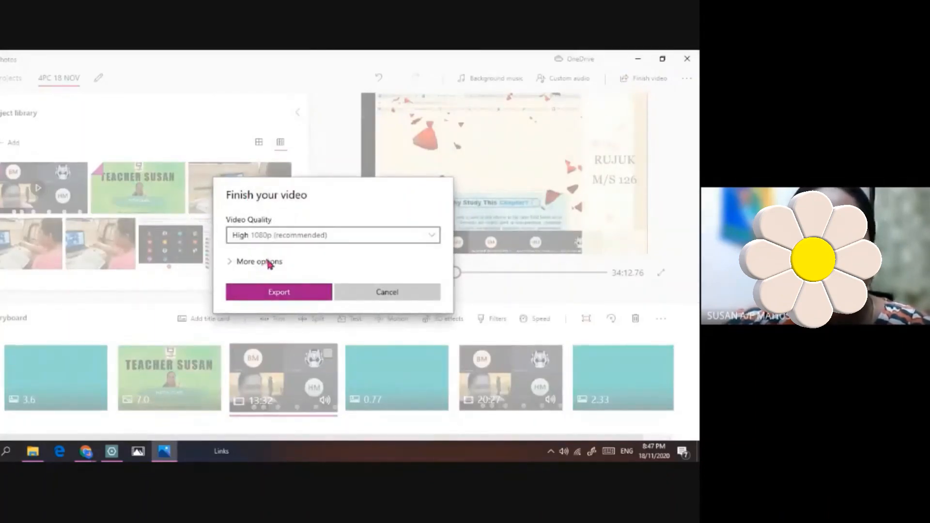
click(275, 296)
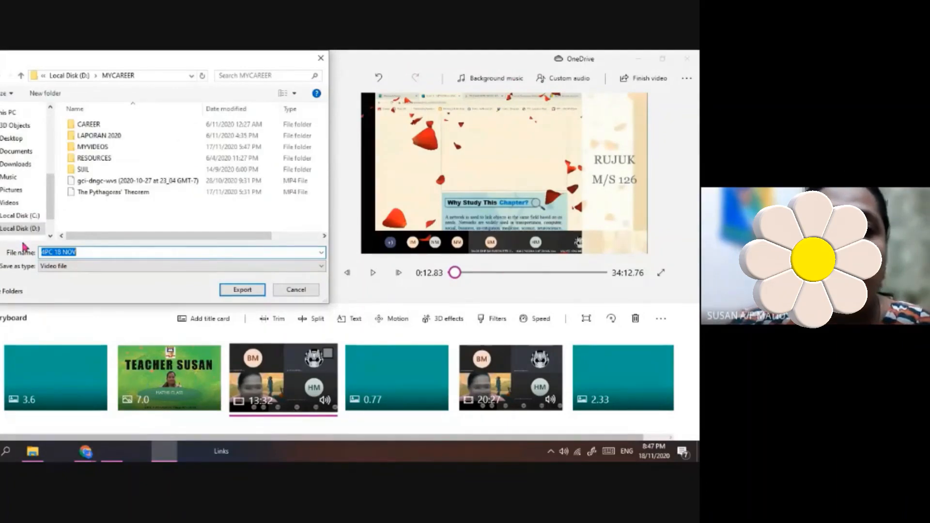
click(7, 141)
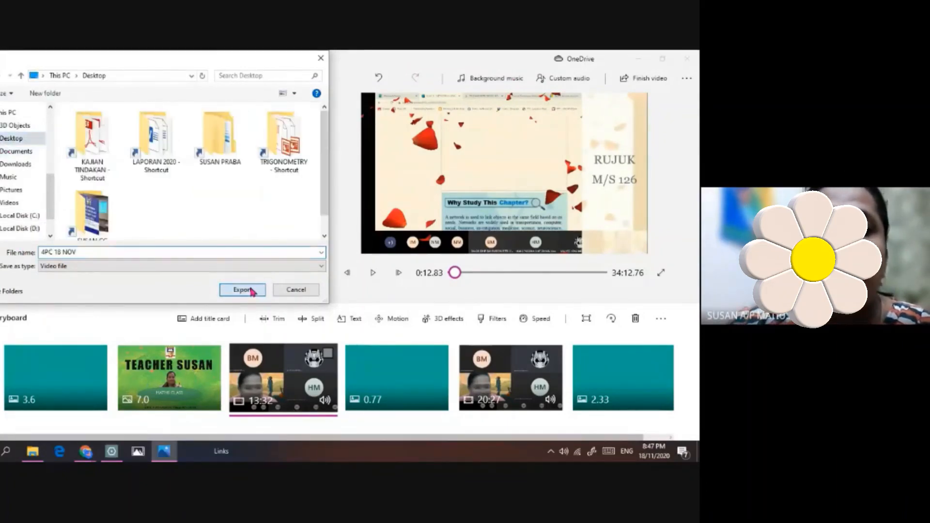